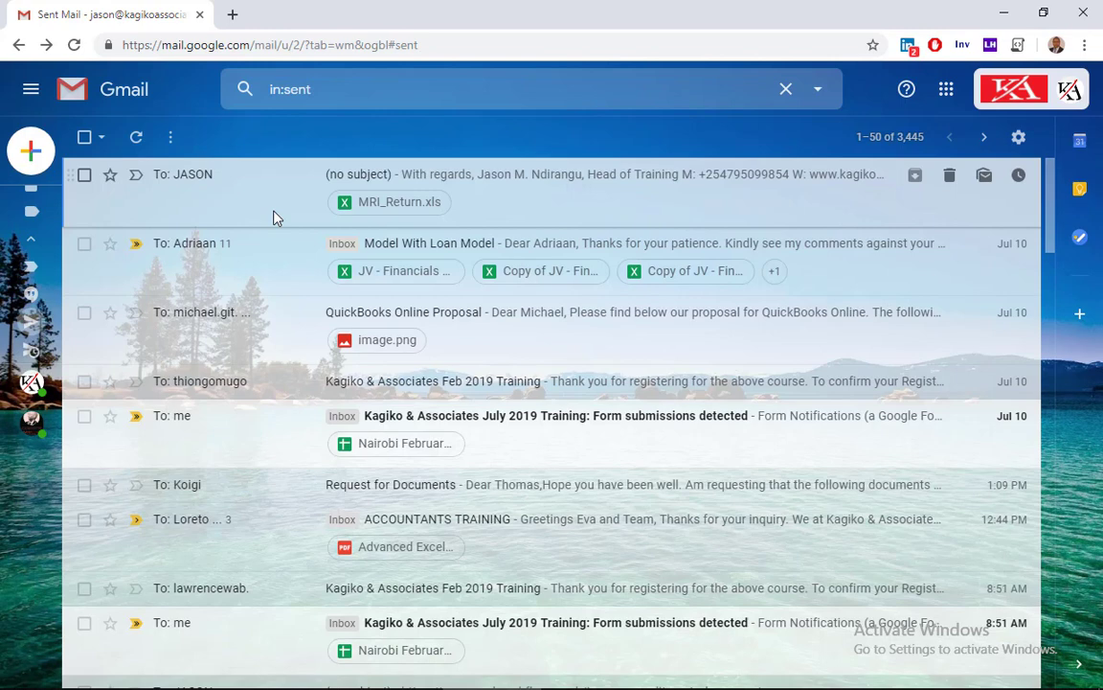
# - Open the MRI_Return.xls attachment from the sent mail in Google Sheets and display its A_Basic_Info sheet
pyautogui.click(347, 217)
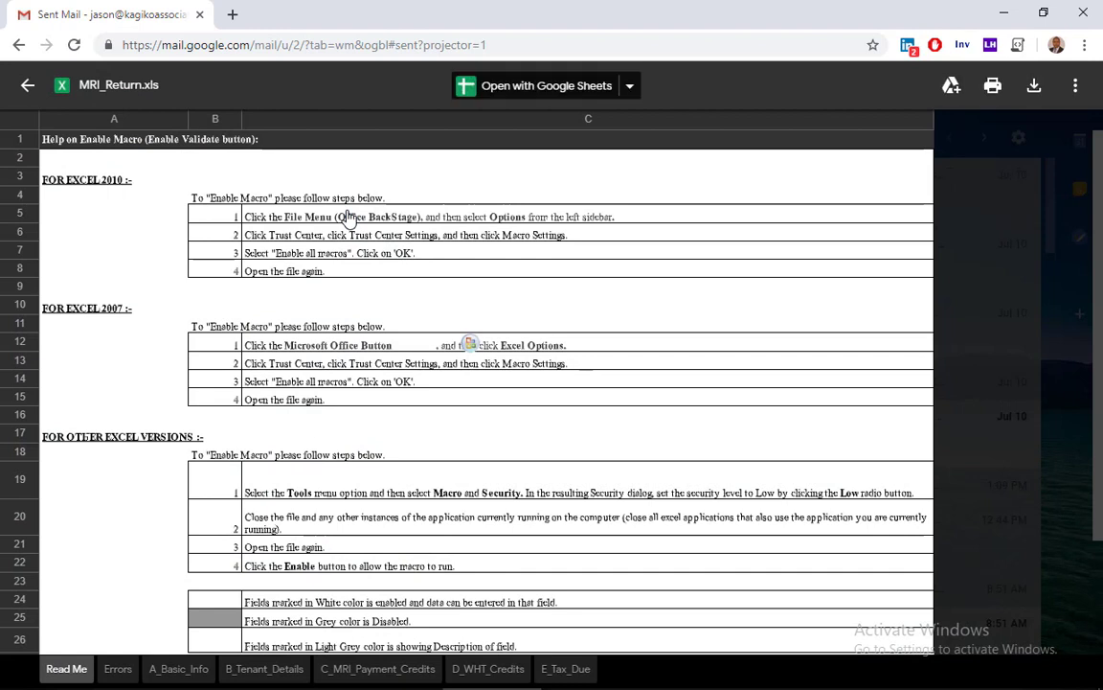
pyautogui.click(471, 88)
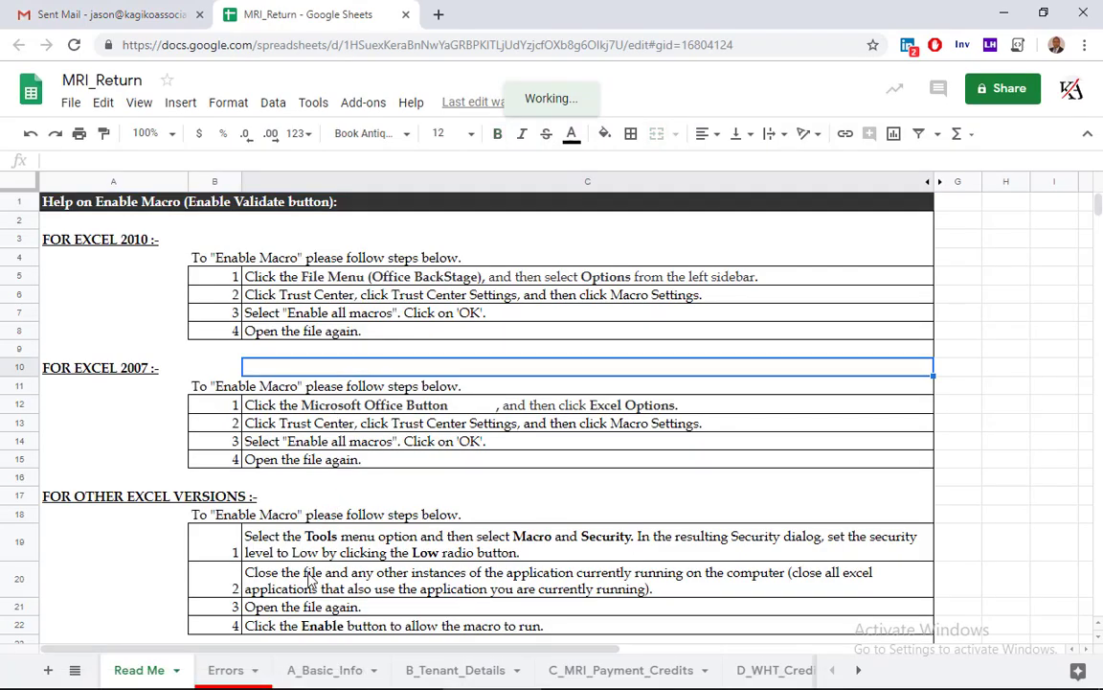
pyautogui.click(325, 671)
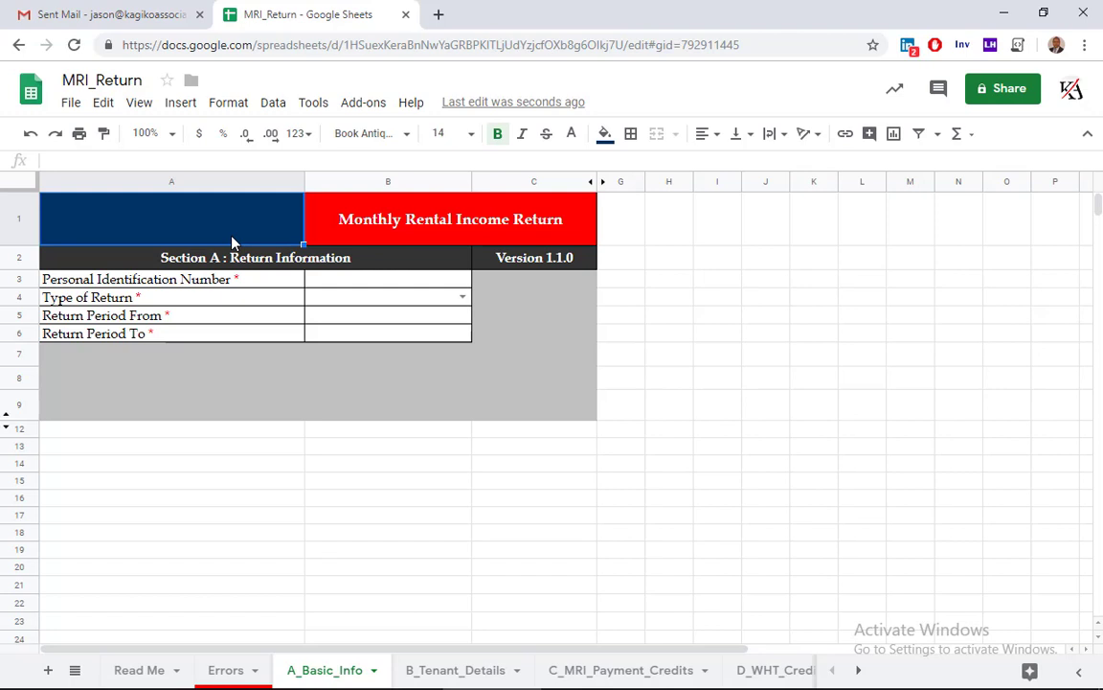
# - Copy the Monthly Rental Income Return form in A1:C9 and paste it at cell A1 of a blank Excel workbook
pyautogui.hotkey('shift', 'Right')
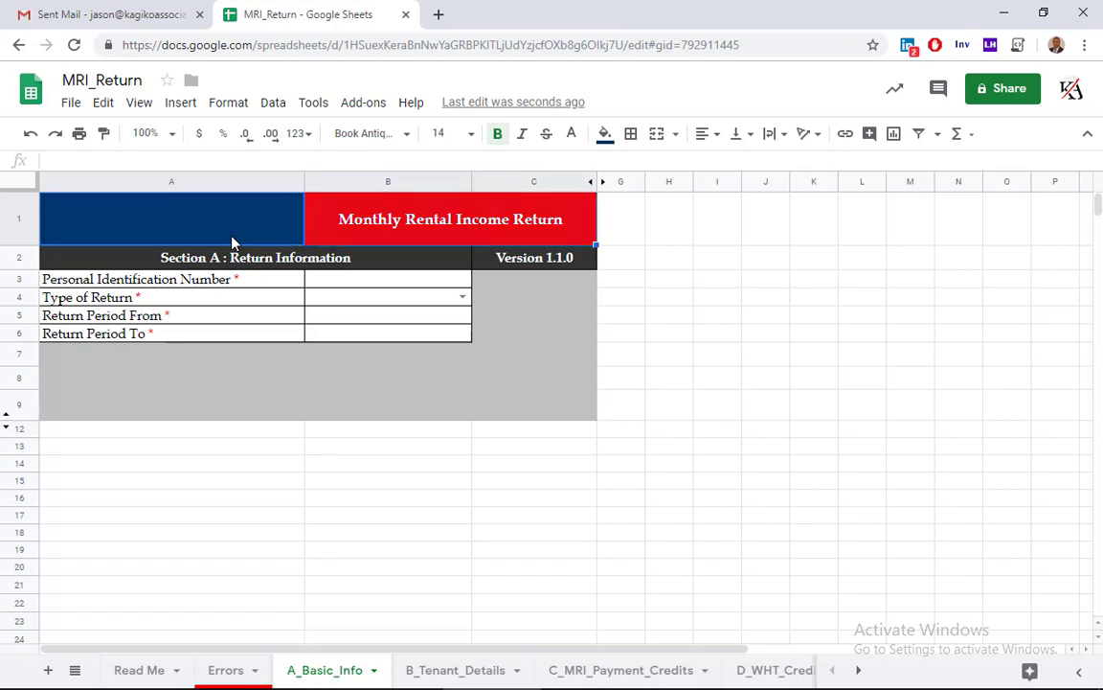
pyautogui.hotkey('shift', 'Down')
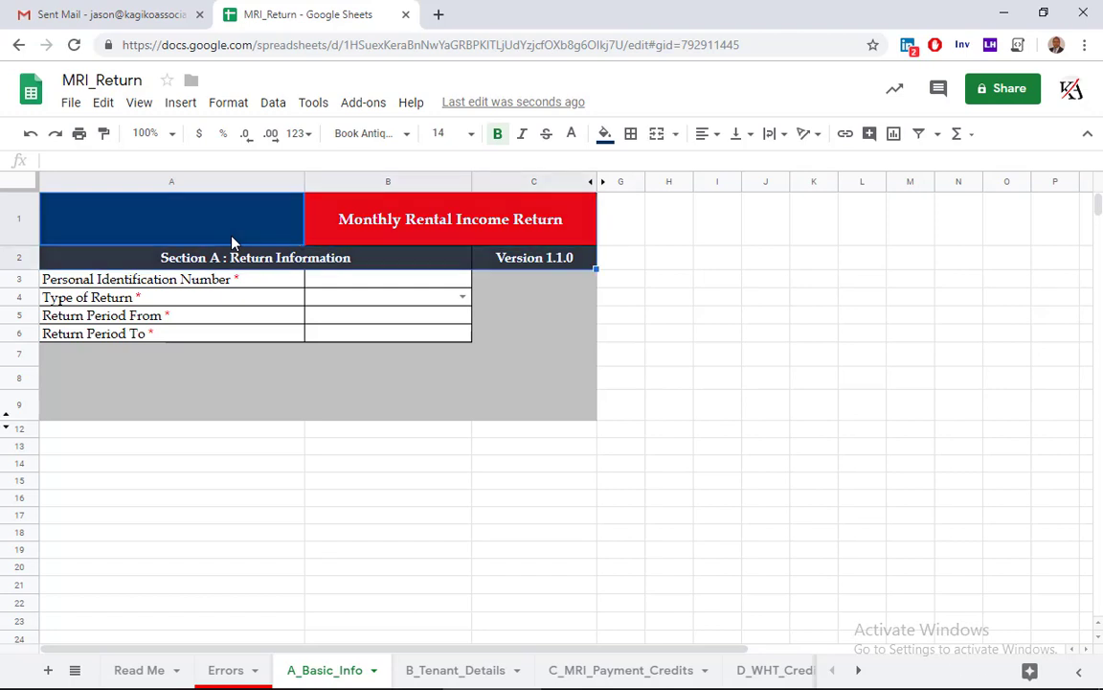
pyautogui.hotkey('shift', 'Down')
pyautogui.hotkey('shift', 'Down')
pyautogui.hotkey('shift', 'Down')
pyautogui.hotkey('shift', 'Down')
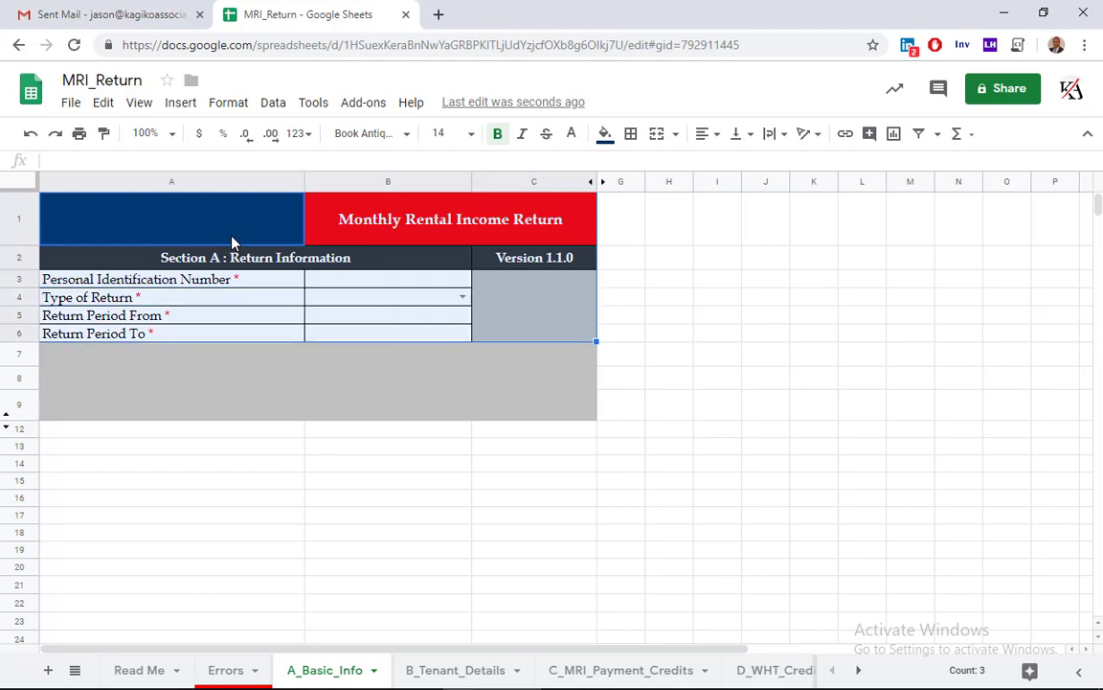
pyautogui.hotkey('shift', 'Down')
pyautogui.hotkey('shift', 'Down')
pyautogui.hotkey('shift', 'Down')
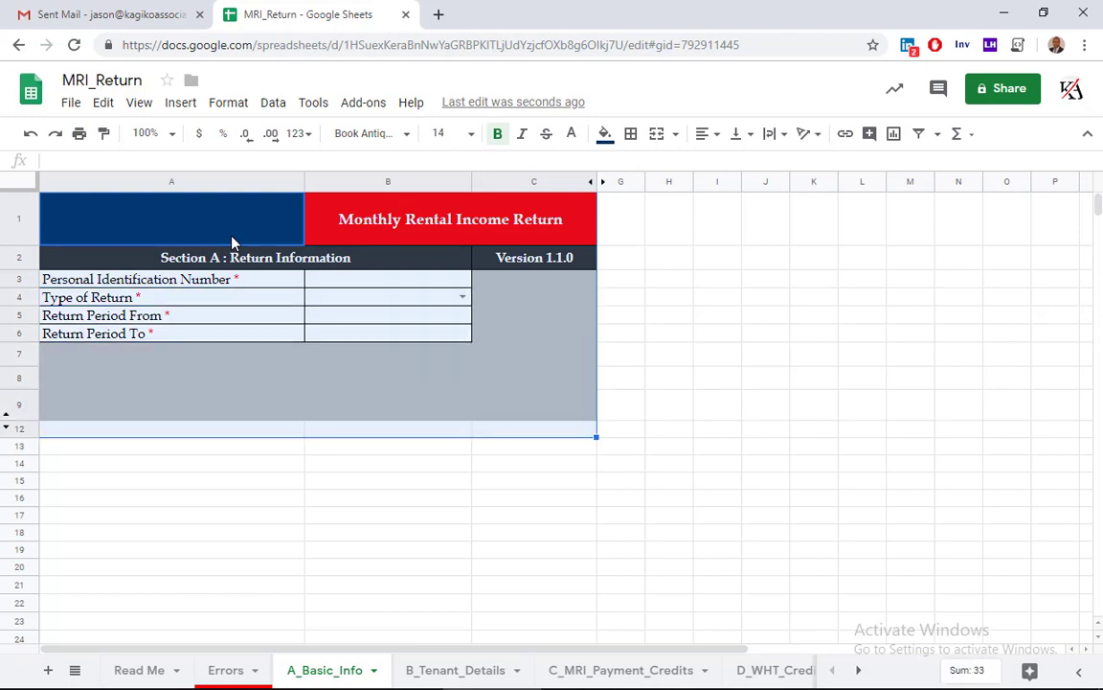
pyautogui.hotkey('shift', 'Up')
pyautogui.hotkey('shift', 'Up')
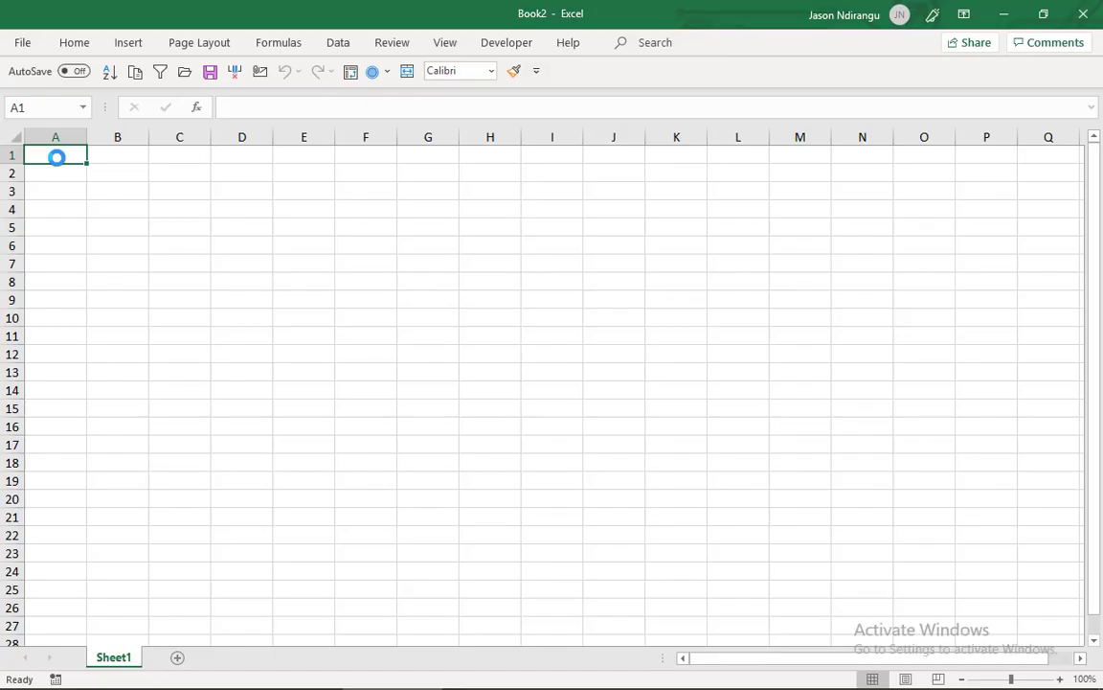
pyautogui.hotkey('ctrl', 'v')
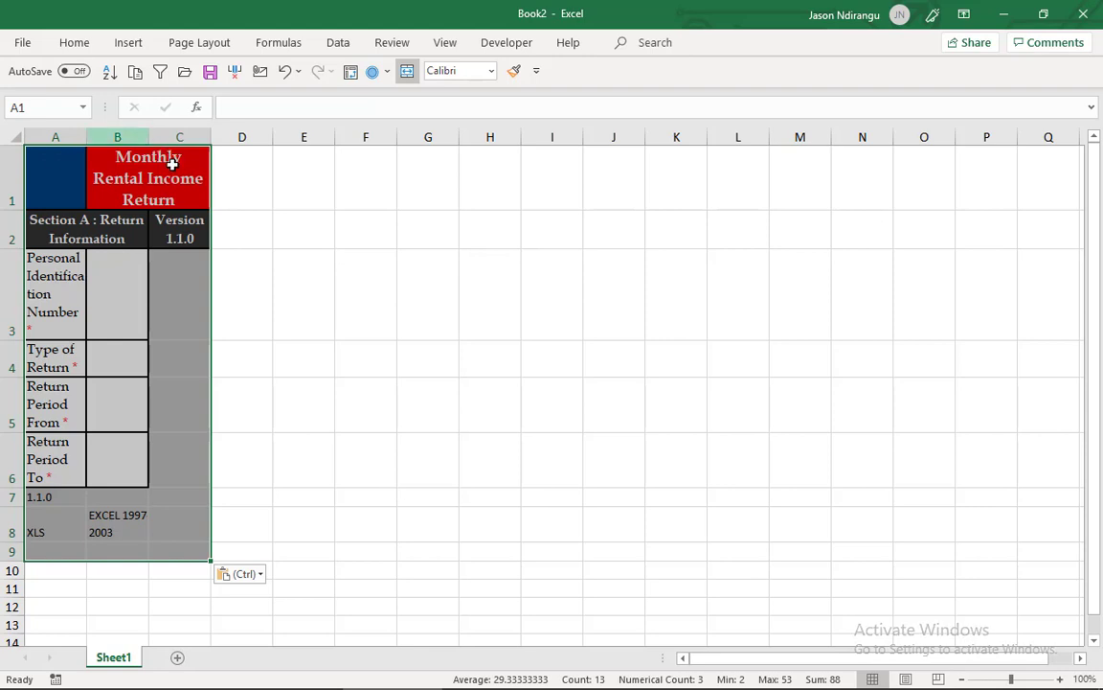
# - Turn off text wrapping in the pasted form and widen columns C and B to fit its headings
pyautogui.click(77, 43)
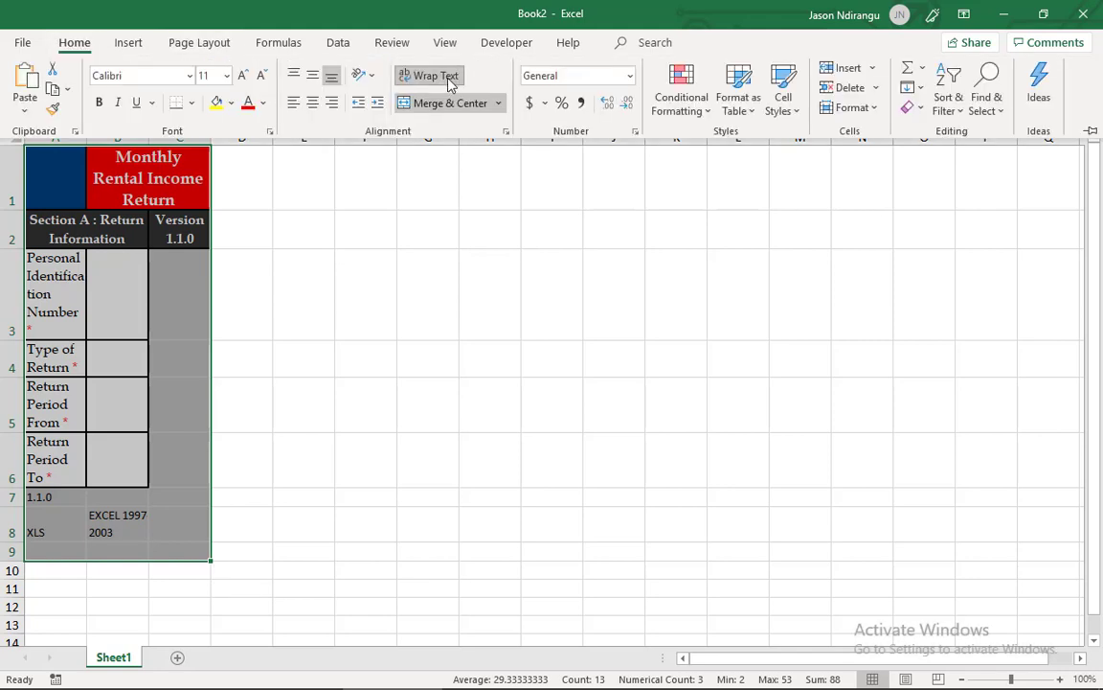
pyautogui.click(448, 81)
pyautogui.click(449, 81)
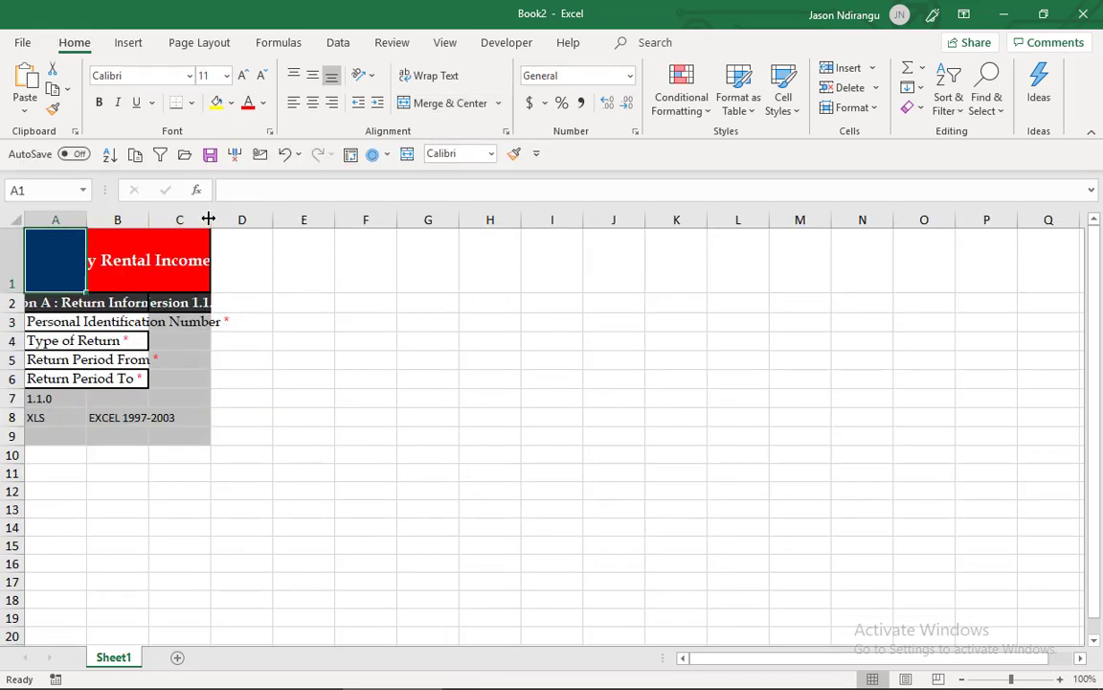
pyautogui.moveTo(208, 219); pyautogui.dragTo(278, 236)
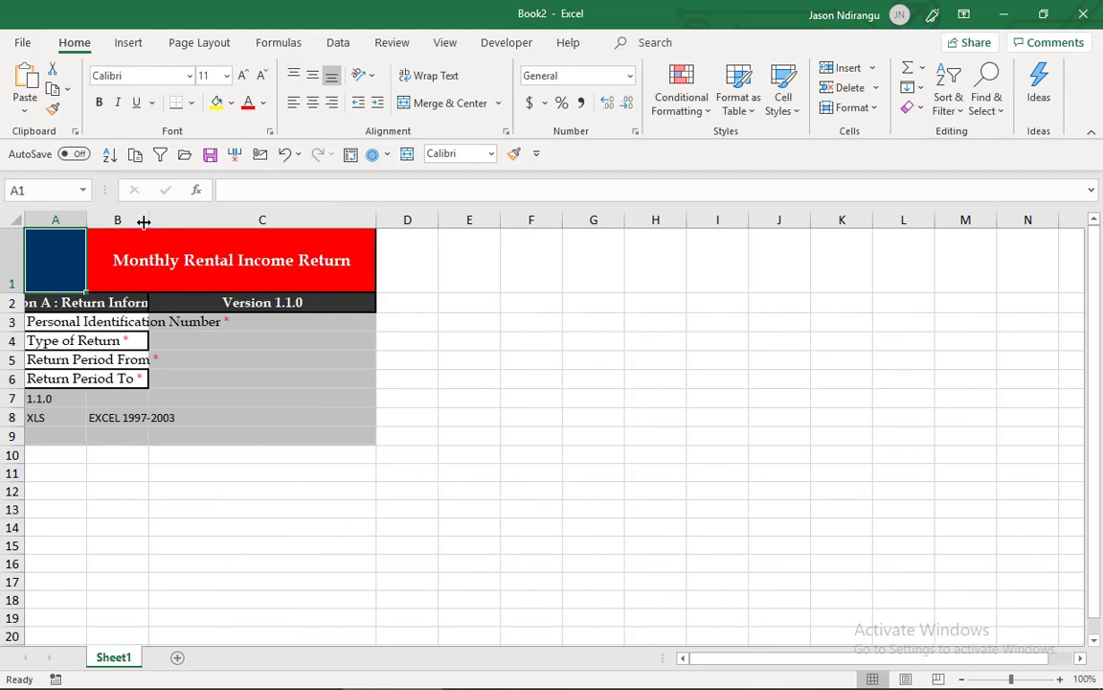
pyautogui.moveTo(151, 221); pyautogui.dragTo(233, 248)
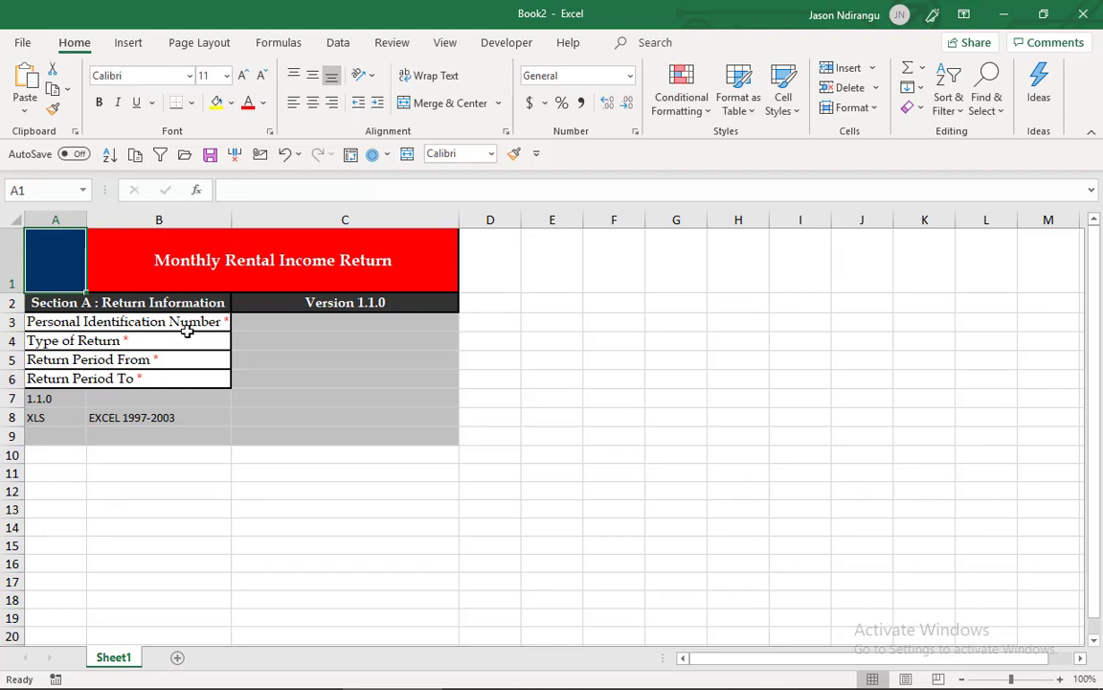
# - Clear the leftover contents of rows 7 and 8 below the form fields
pyautogui.click(10, 397)
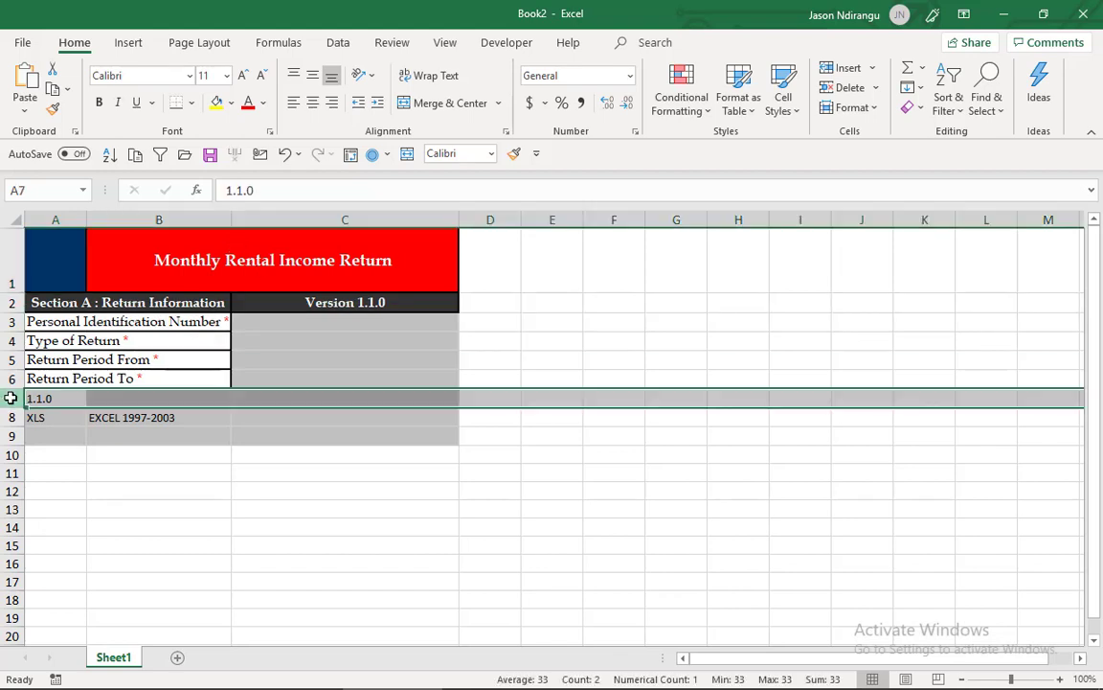
pyautogui.moveTo(10, 398); pyautogui.dragTo(10, 424)
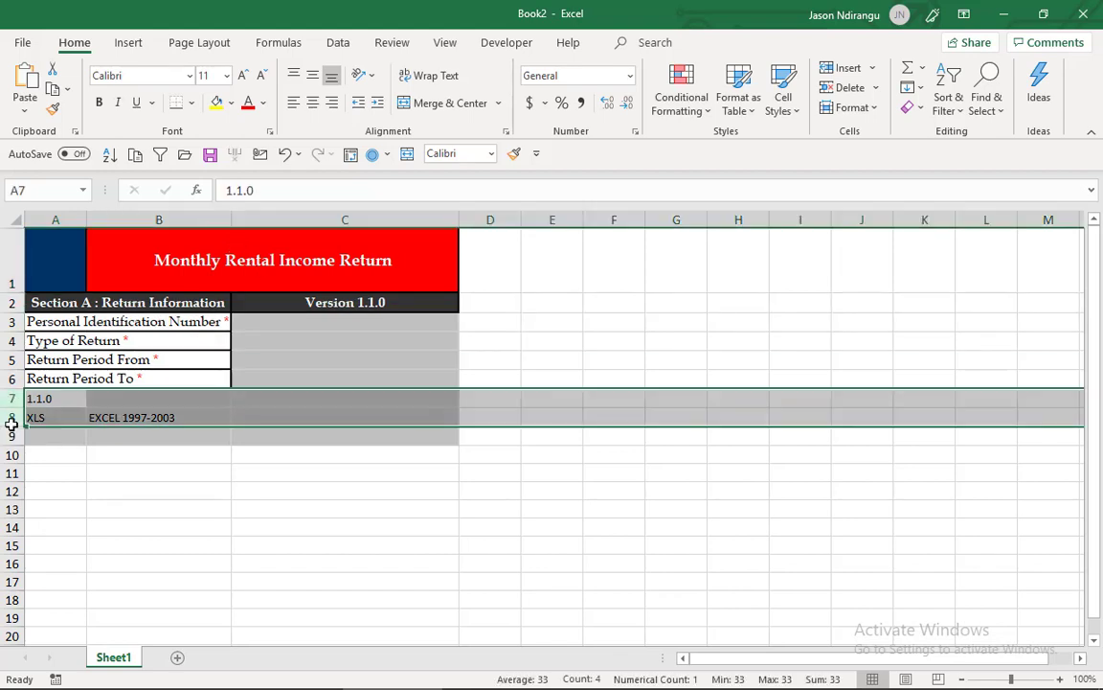
pyautogui.press('Delete')
# - Give cell C3 a data validation input message titled "Alphanumeric:" with the text "Enter Your PIN"
pyautogui.click(314, 324)
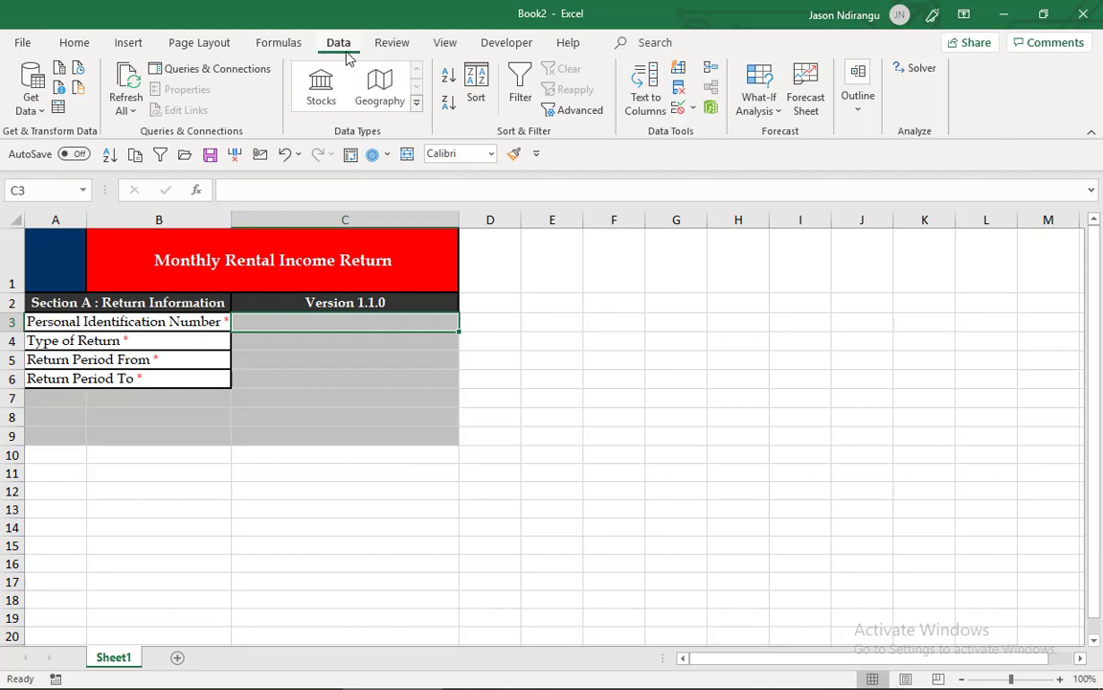
pyautogui.click(680, 108)
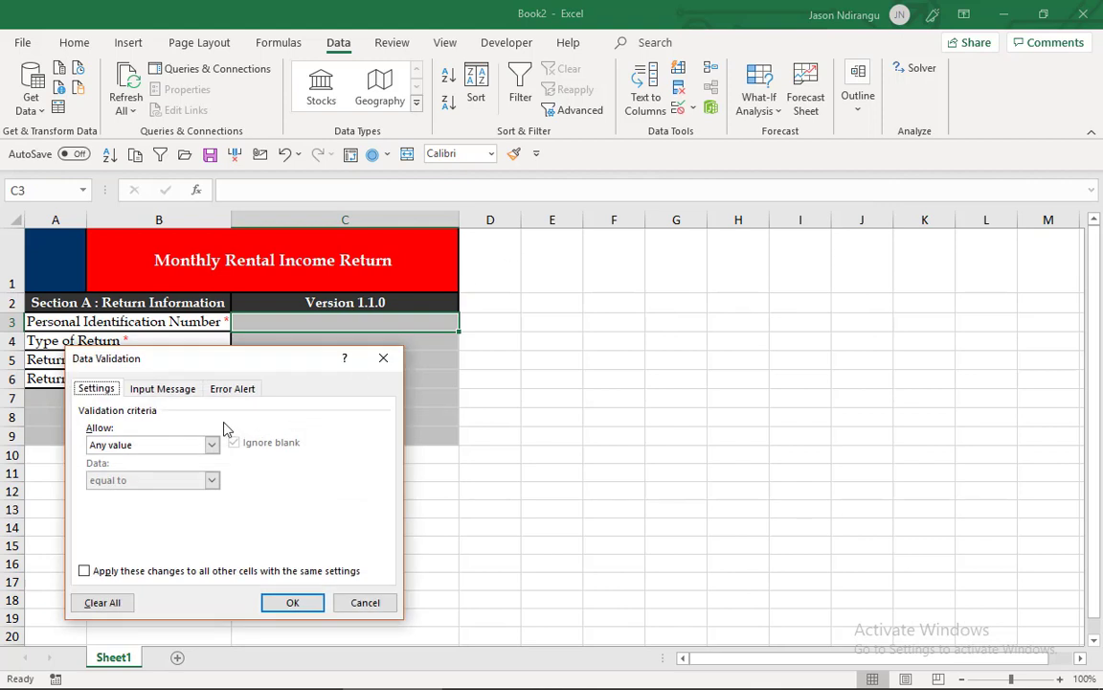
pyautogui.click(182, 395)
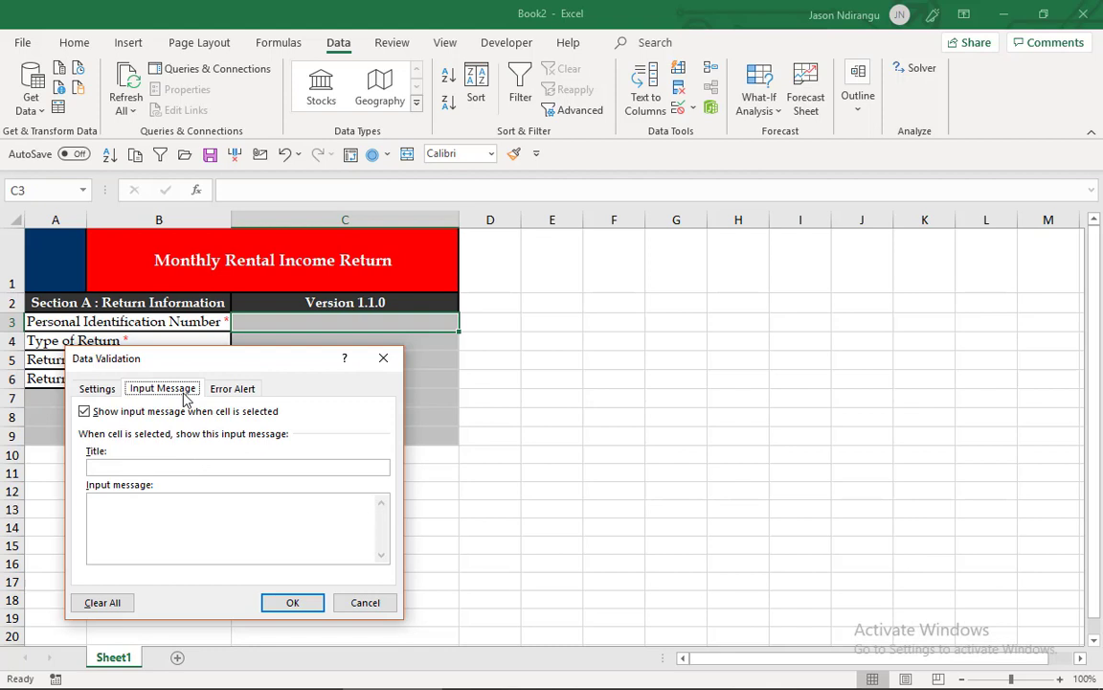
pyautogui.click(159, 467)
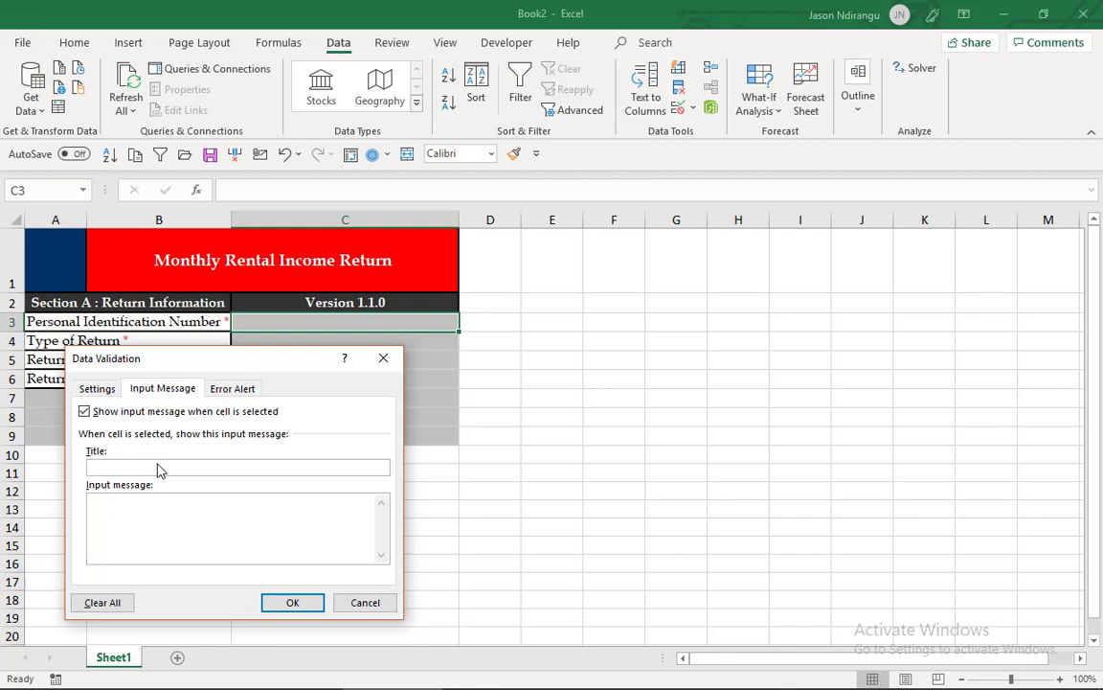
pyautogui.write('Alpha Numeric')
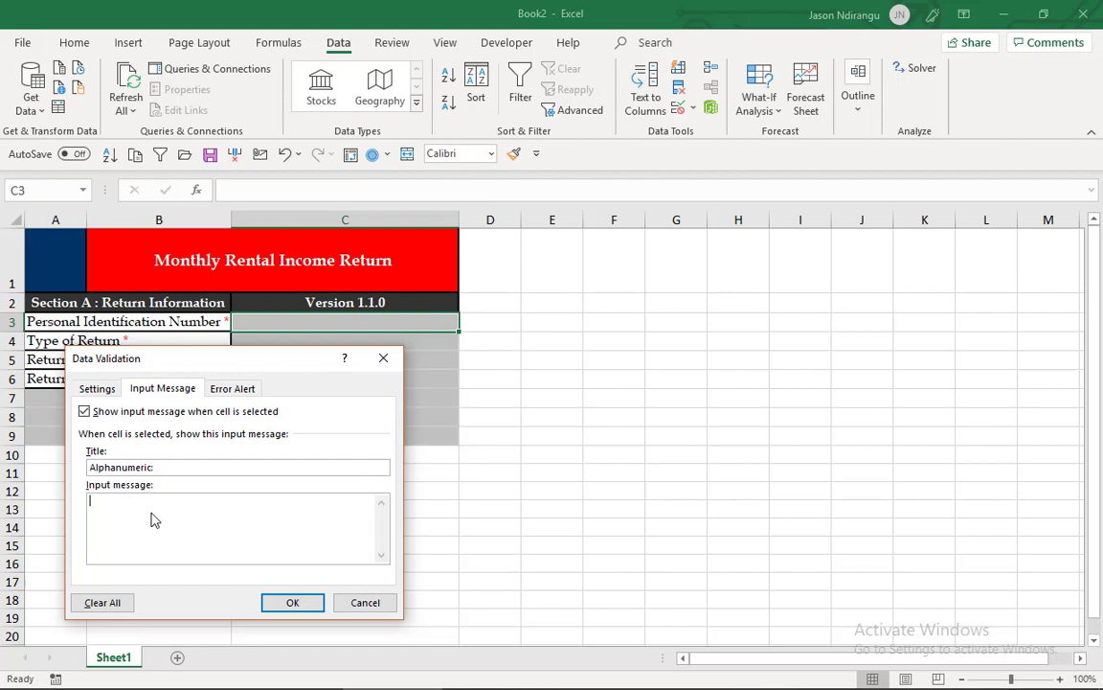
# - Set the validation criteria for C3 to allow only a text length equal to 11
pyautogui.click(108, 391)
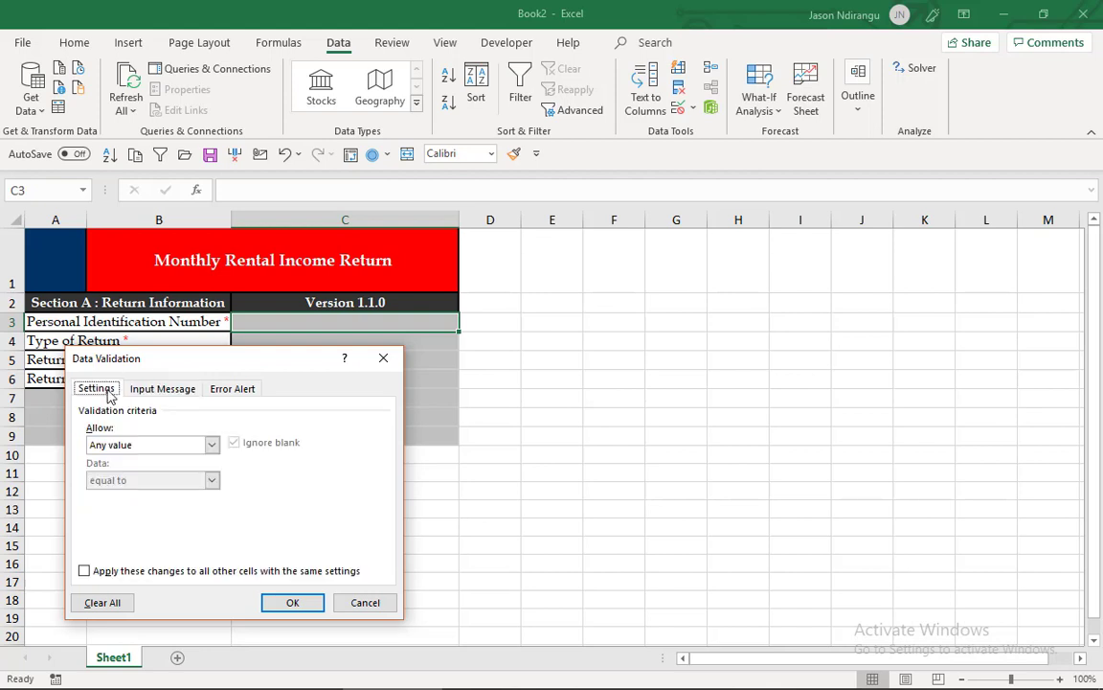
pyautogui.click(211, 445)
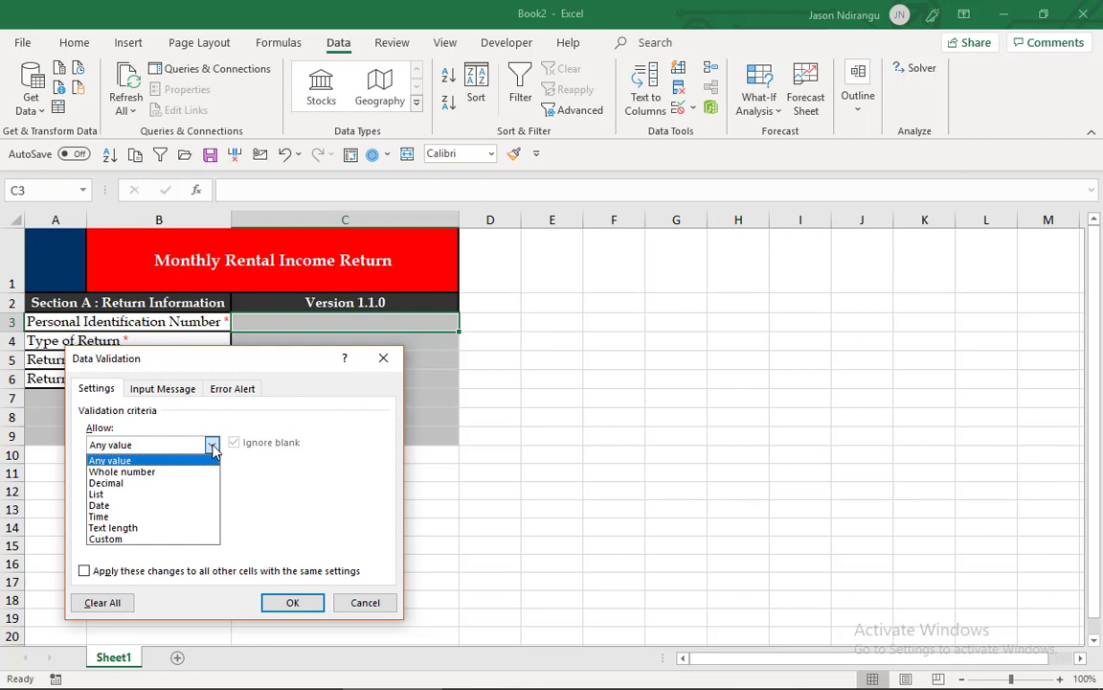
pyautogui.click(186, 528)
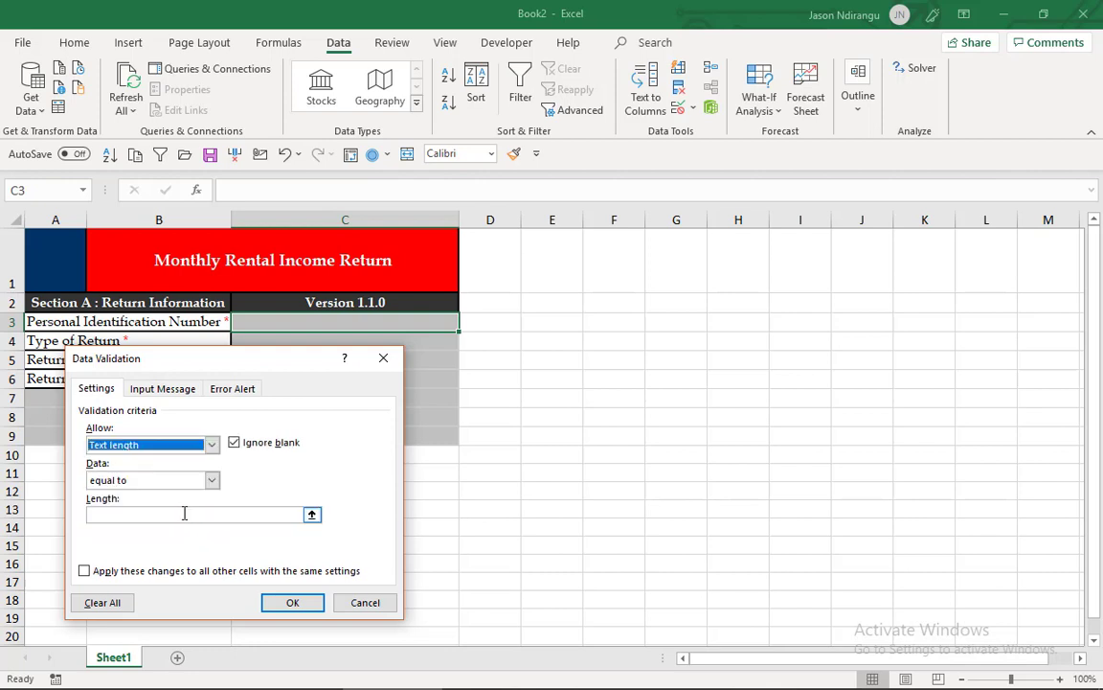
pyautogui.click(184, 513)
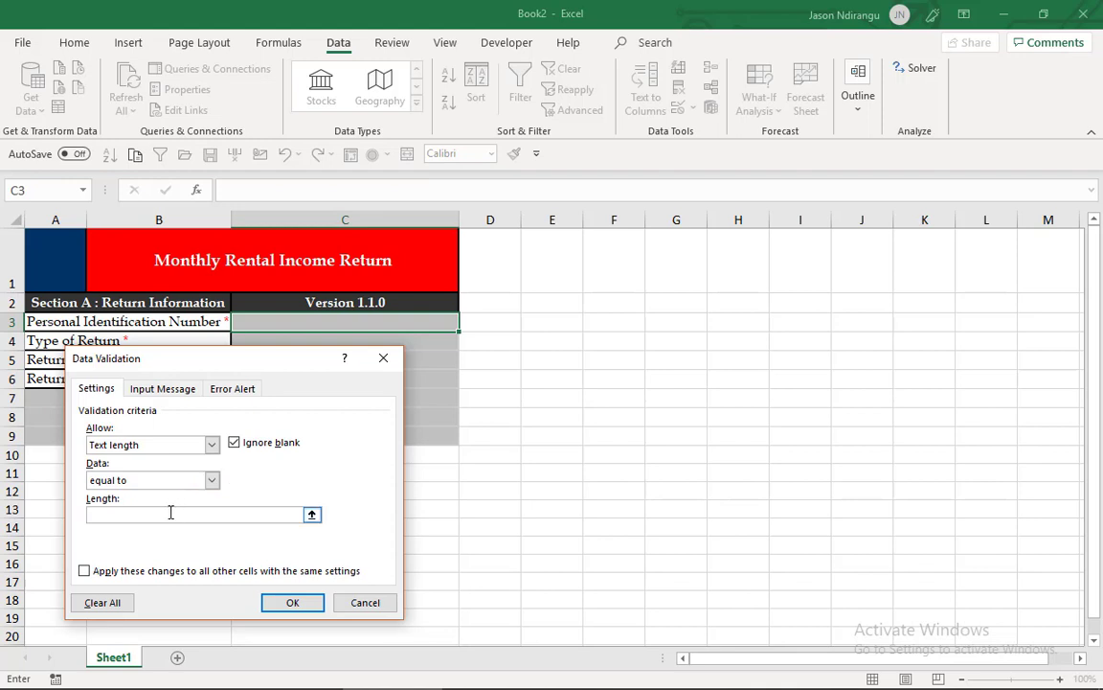
pyautogui.write('11')
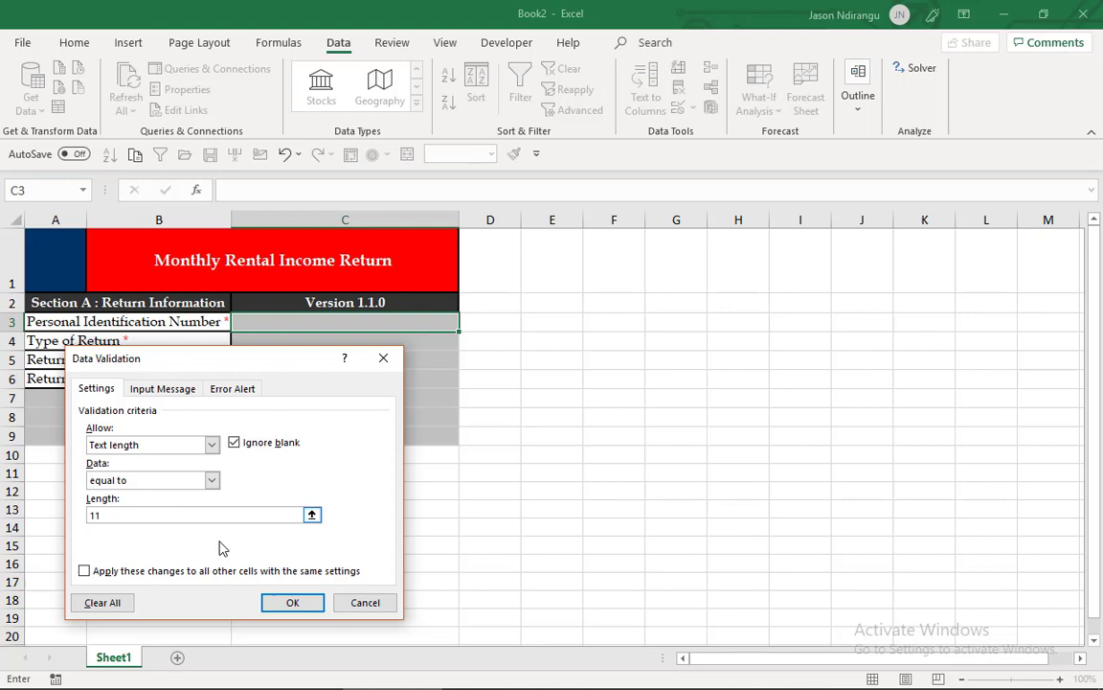
# - Set the Stop error alert's message to "Input a Valid PIN" and apply the validation to C3
pyautogui.click(231, 389)
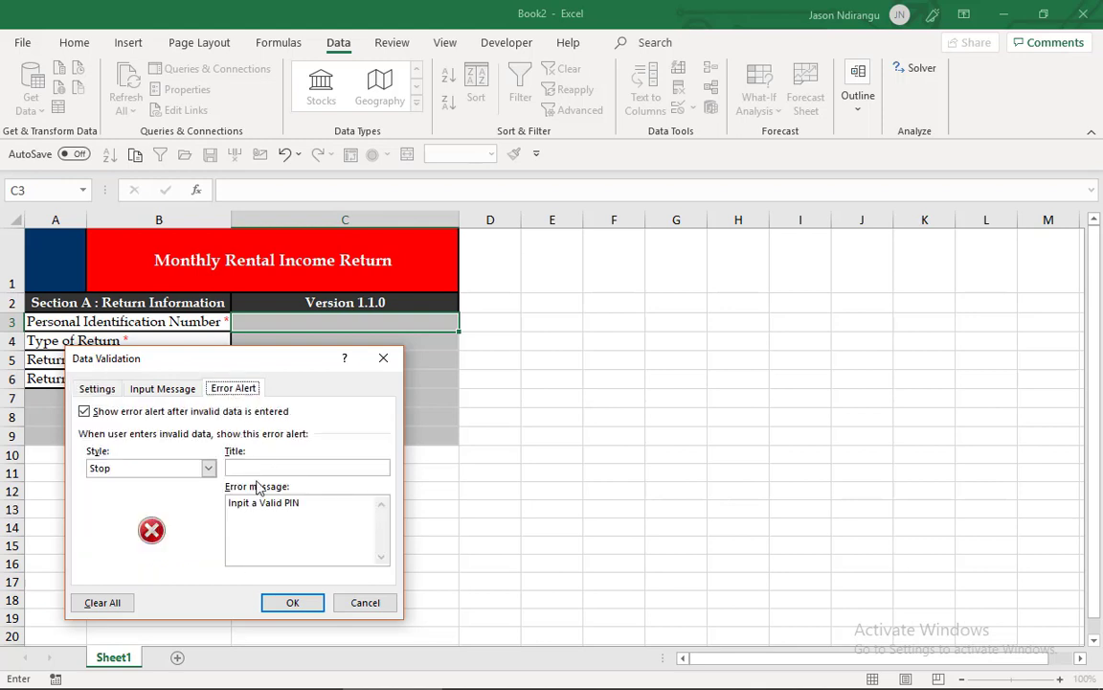
pyautogui.click(311, 504)
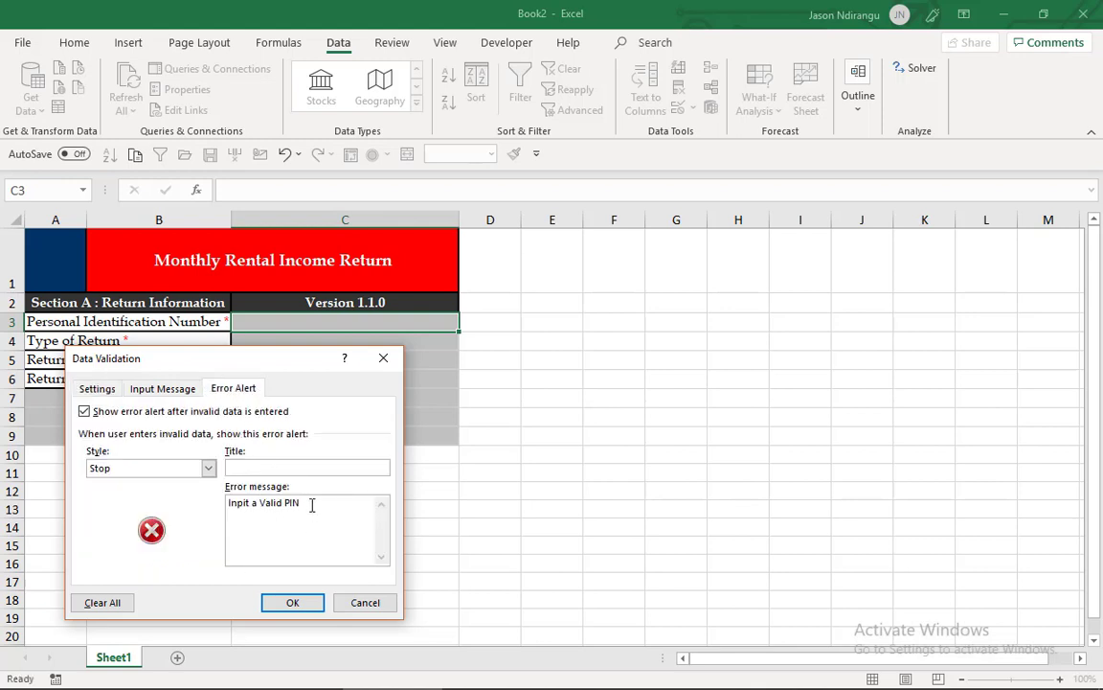
pyautogui.click(247, 504)
pyautogui.press('BackSpace')
pyautogui.write('u')
pyautogui.click(293, 605)
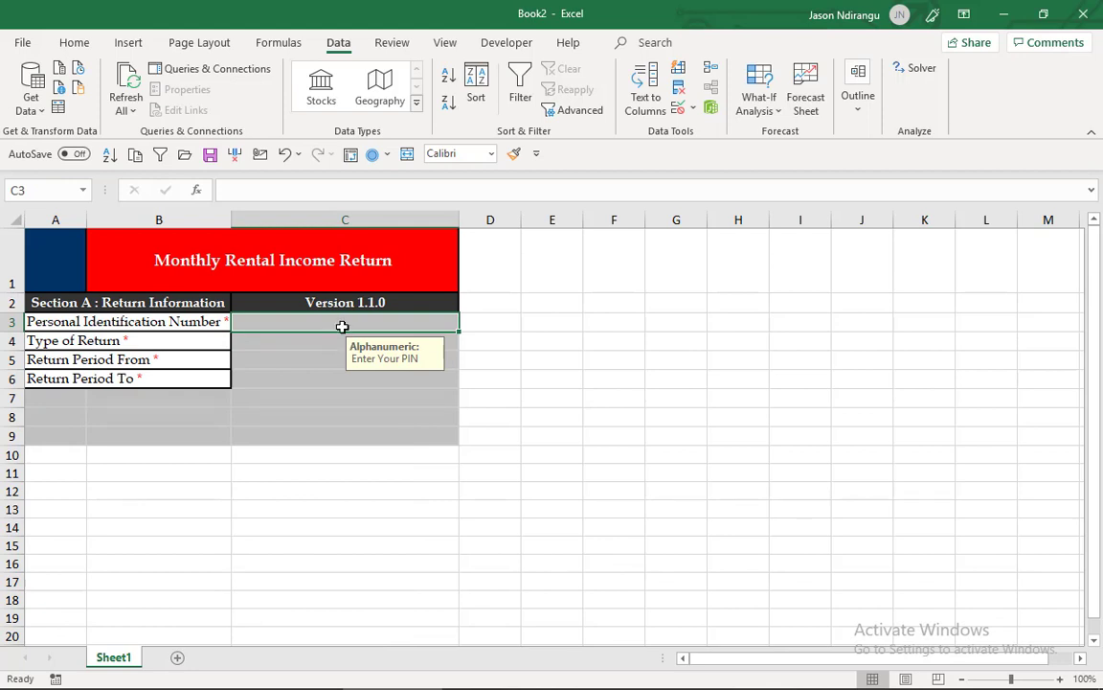
# - Enter a sample 11-character PIN in the Personal Identification Number cell C3 to test the validation
pyautogui.write('A')
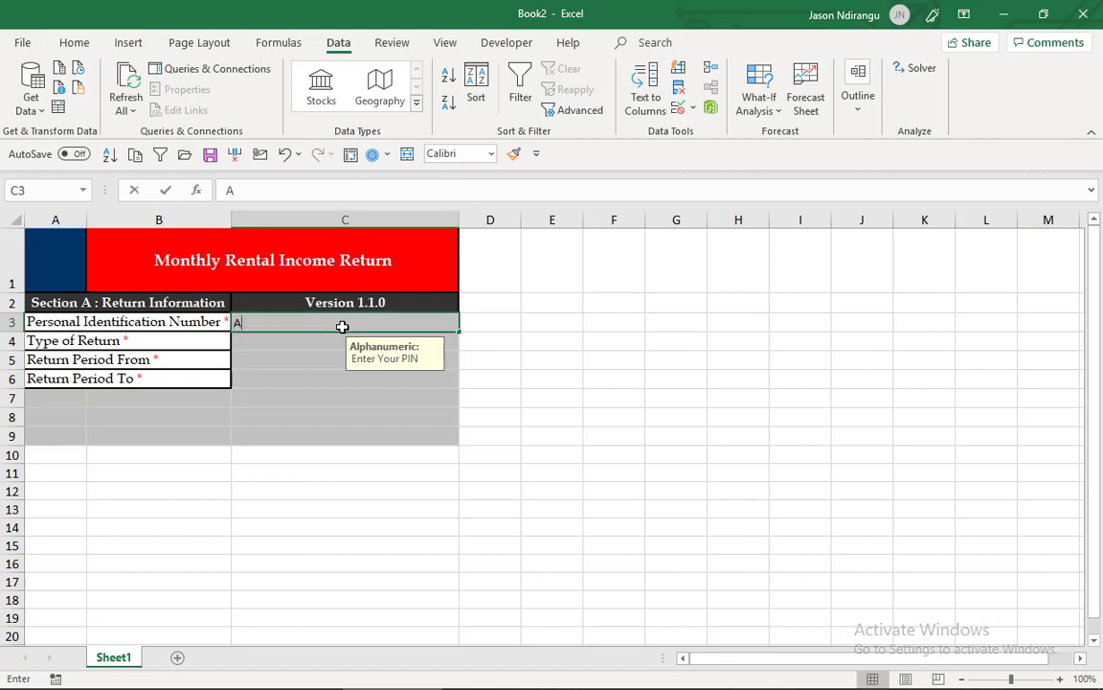
pyautogui.write('1234')
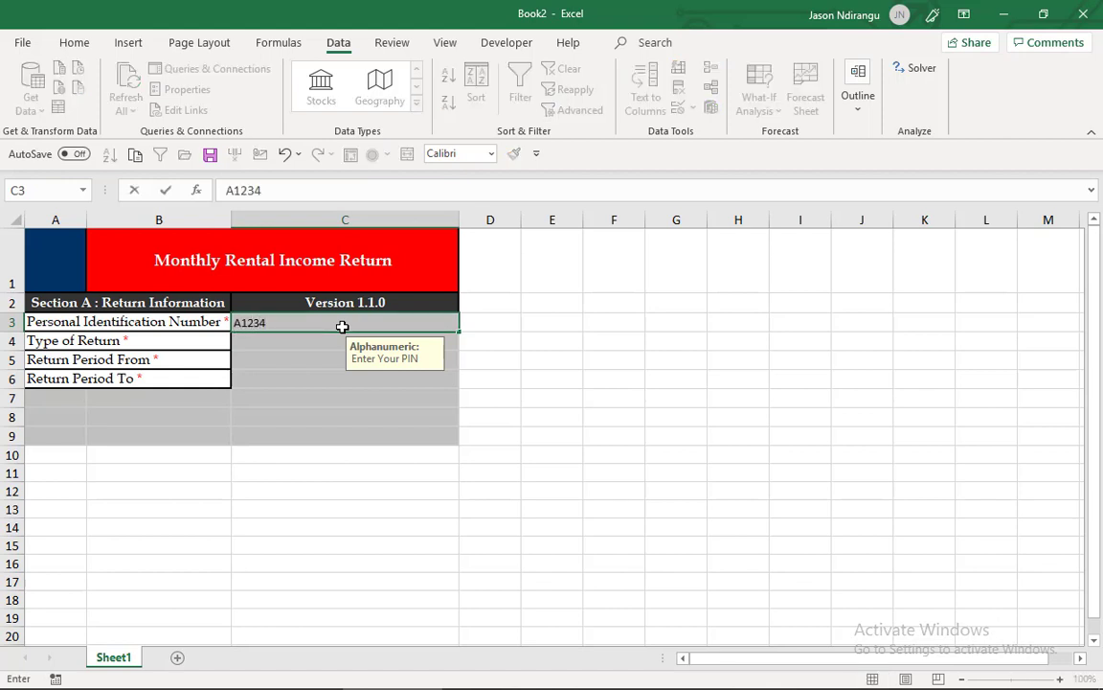
pyautogui.write('56789G')
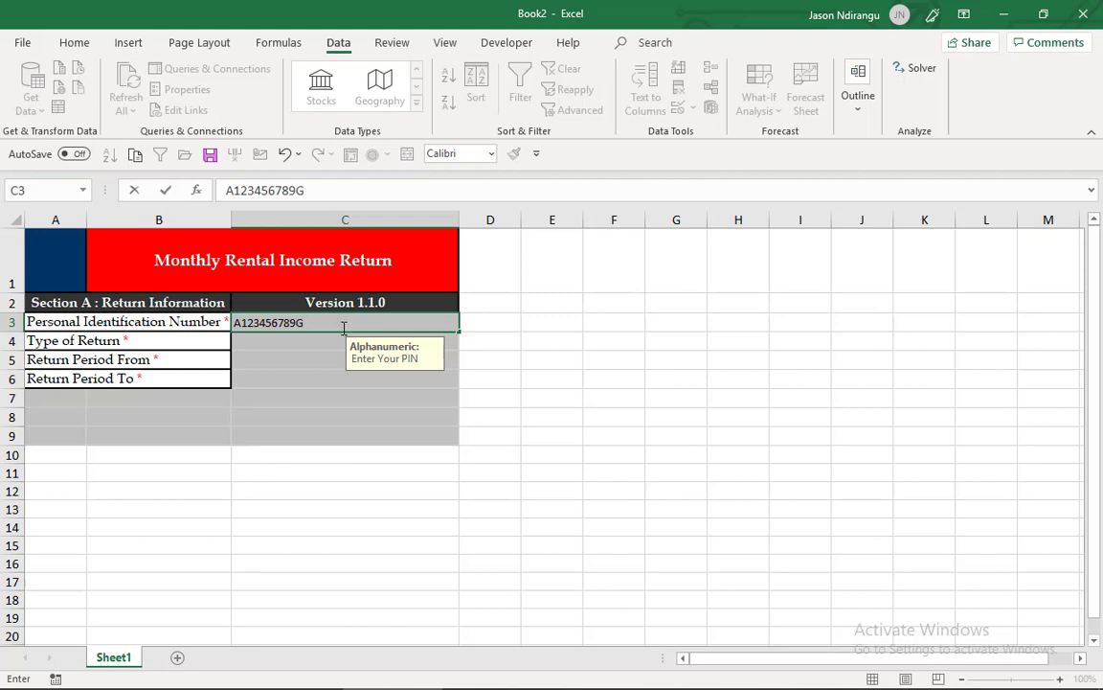
pyautogui.press('Return')
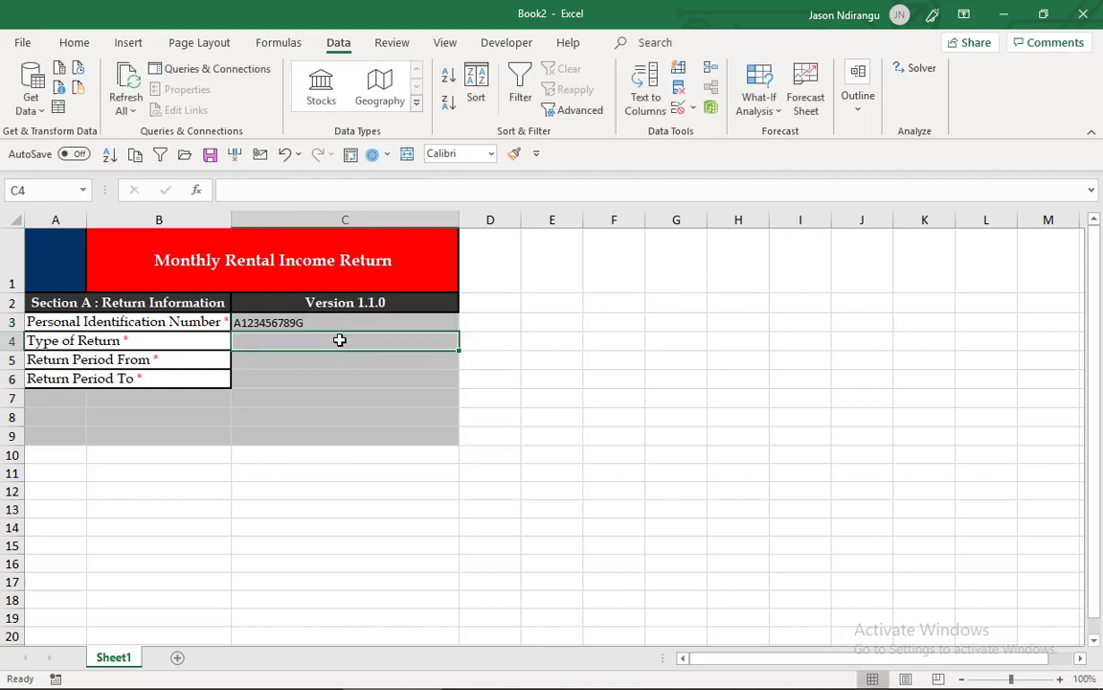
# - Test the length rule on C3 by removing one digit from the sample PIN, and correct the rejected entry to 11 characters
pyautogui.click(340, 323)
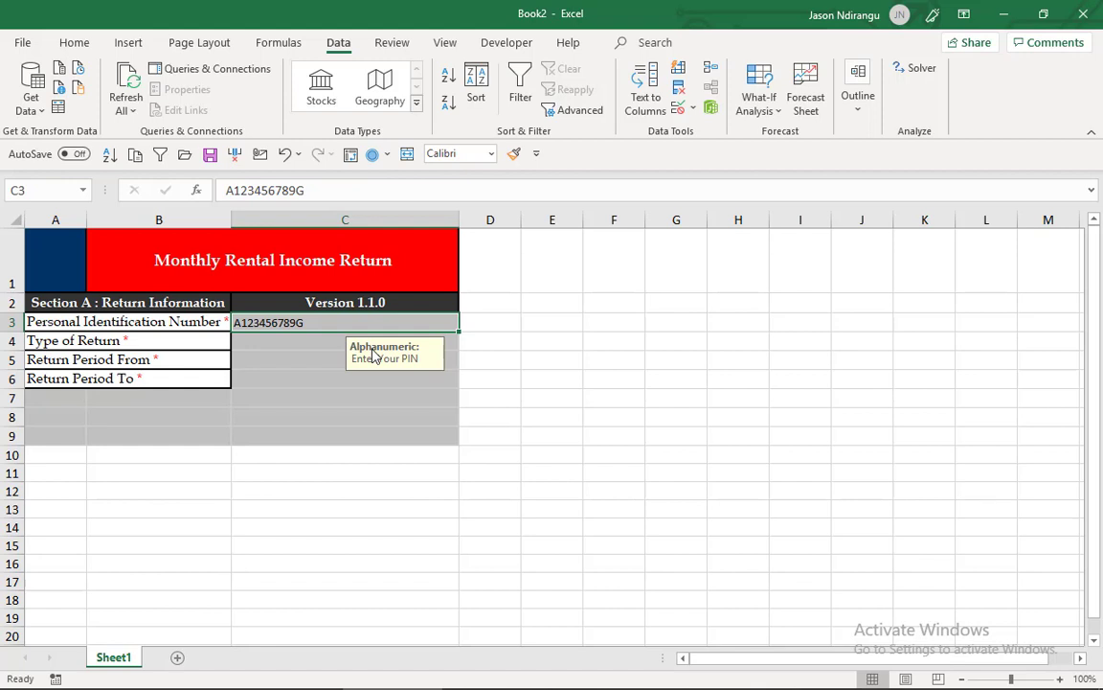
pyautogui.click(302, 192)
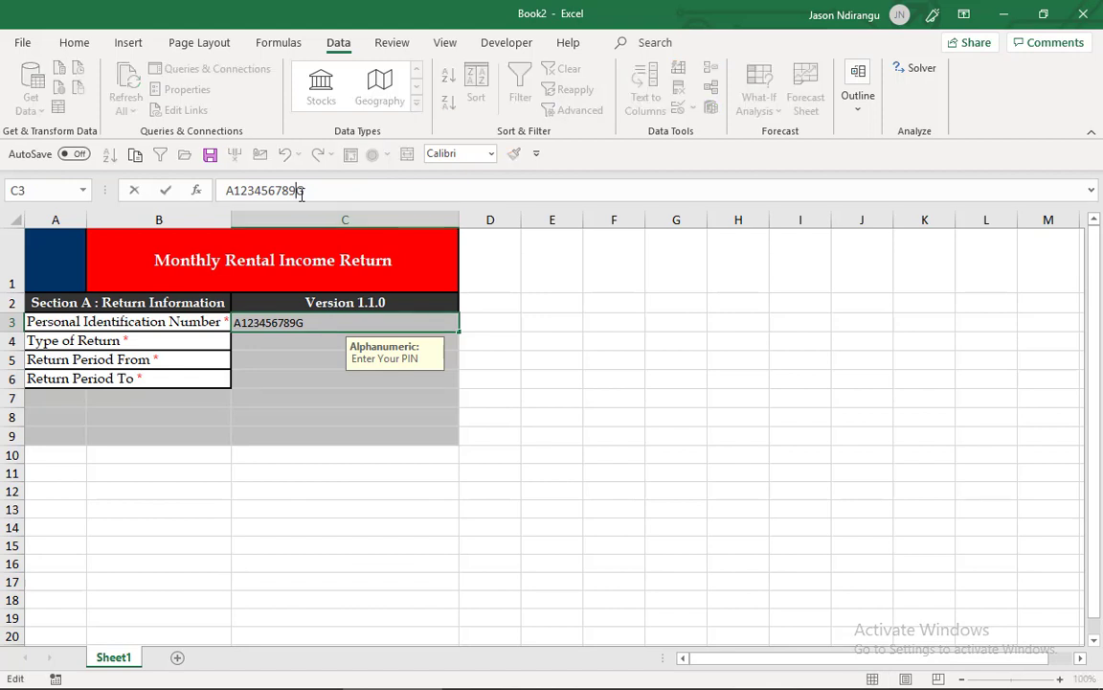
pyautogui.press('BackSpace')
pyautogui.press('Return')
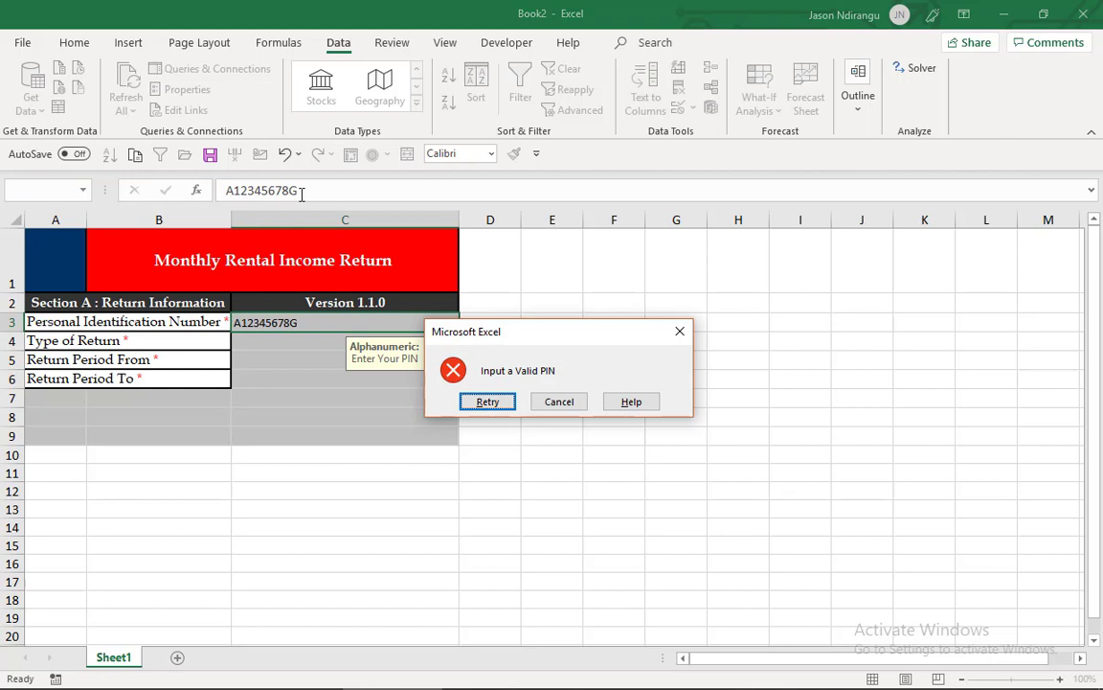
pyautogui.click(490, 402)
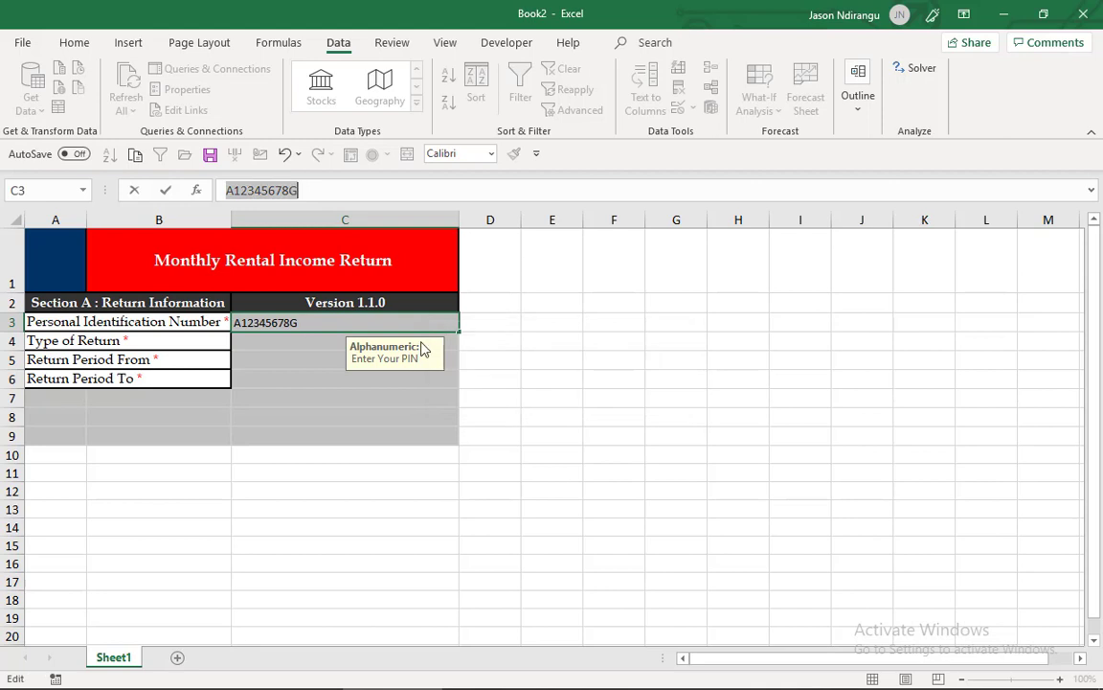
pyautogui.click(289, 192)
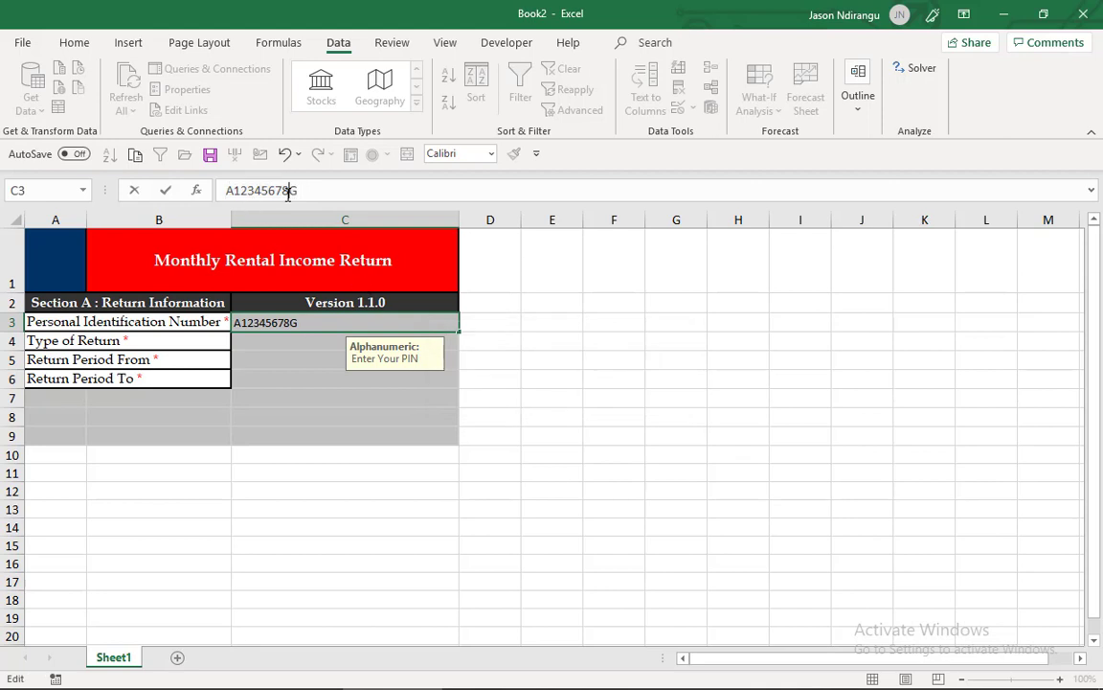
pyautogui.write('2')
pyautogui.press('Return')
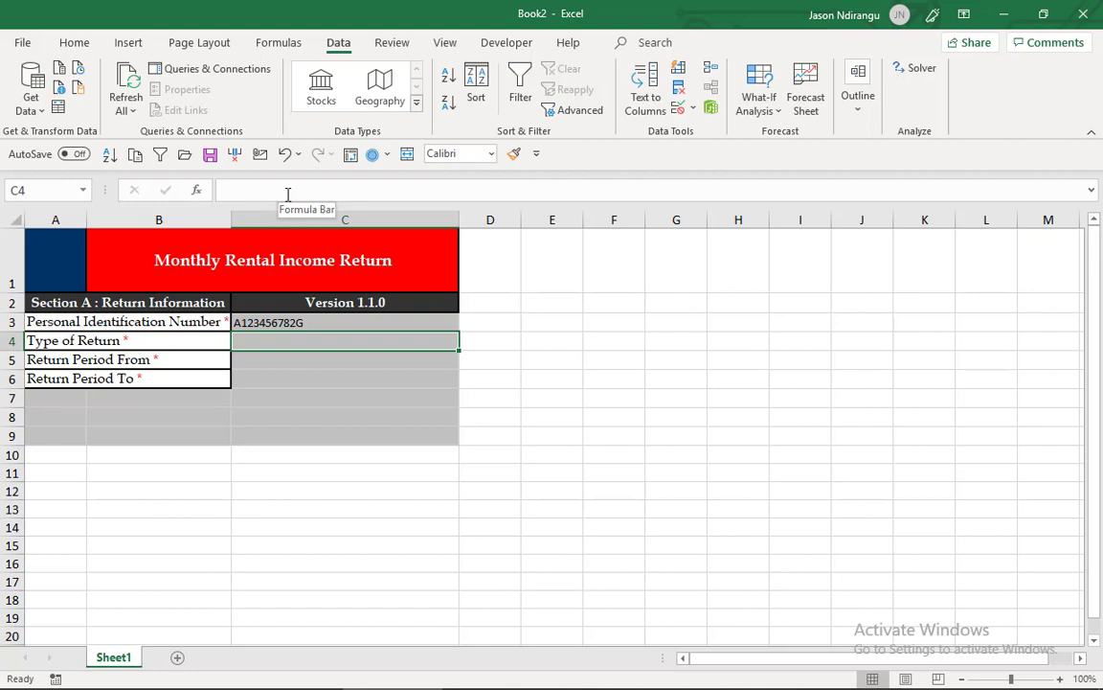
# - Enter the return type options "Original" in E3 and "Ammended" in E4
pyautogui.click(563, 325)
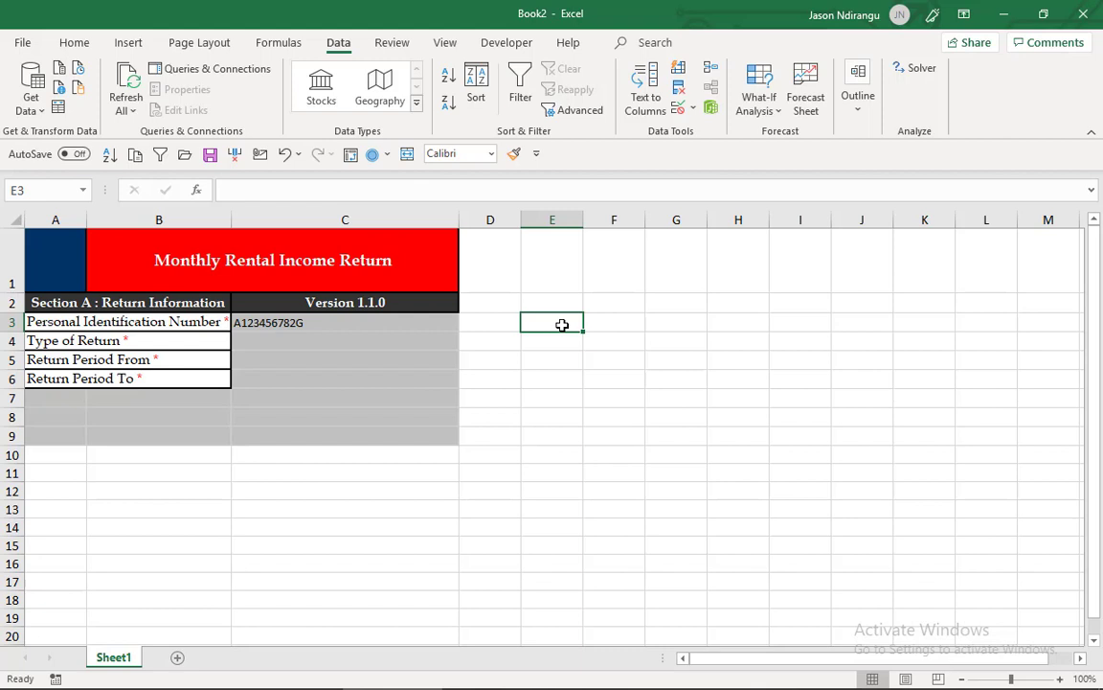
pyautogui.write('Ori')
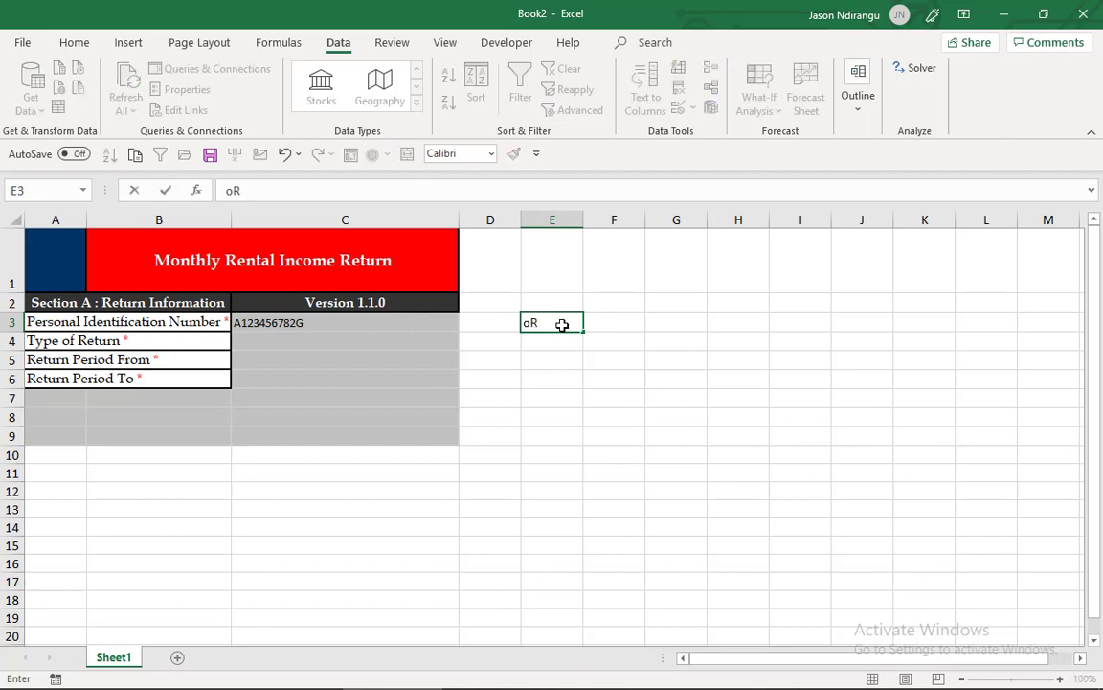
pyautogui.write('ginal')
pyautogui.press('Return')
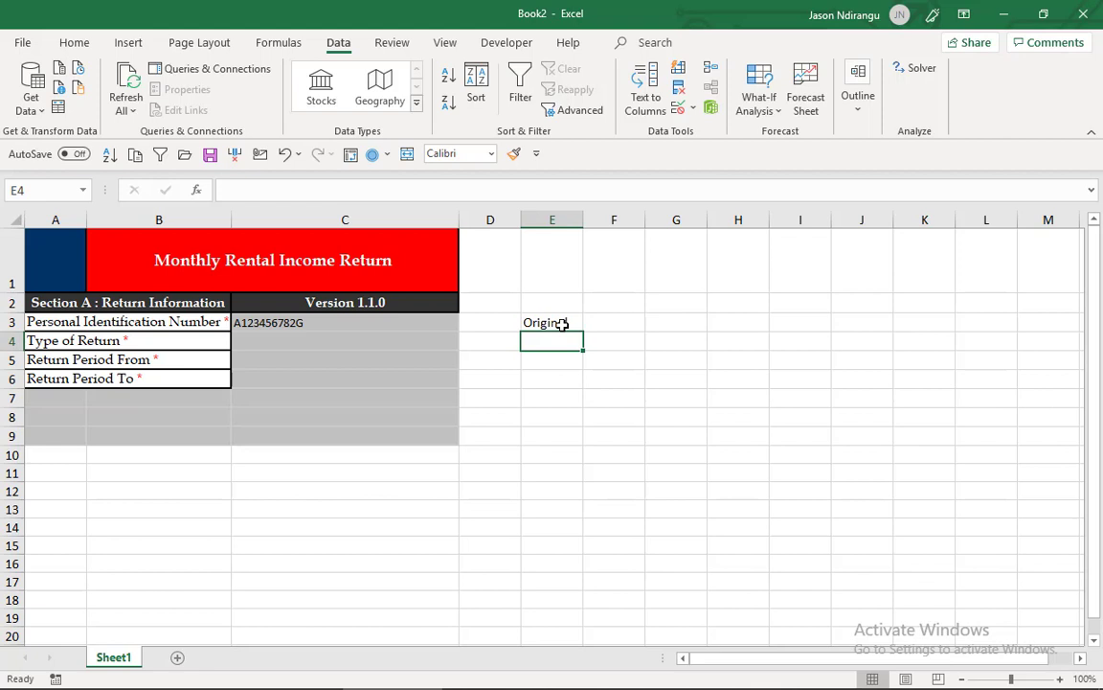
pyautogui.write('Ammende')
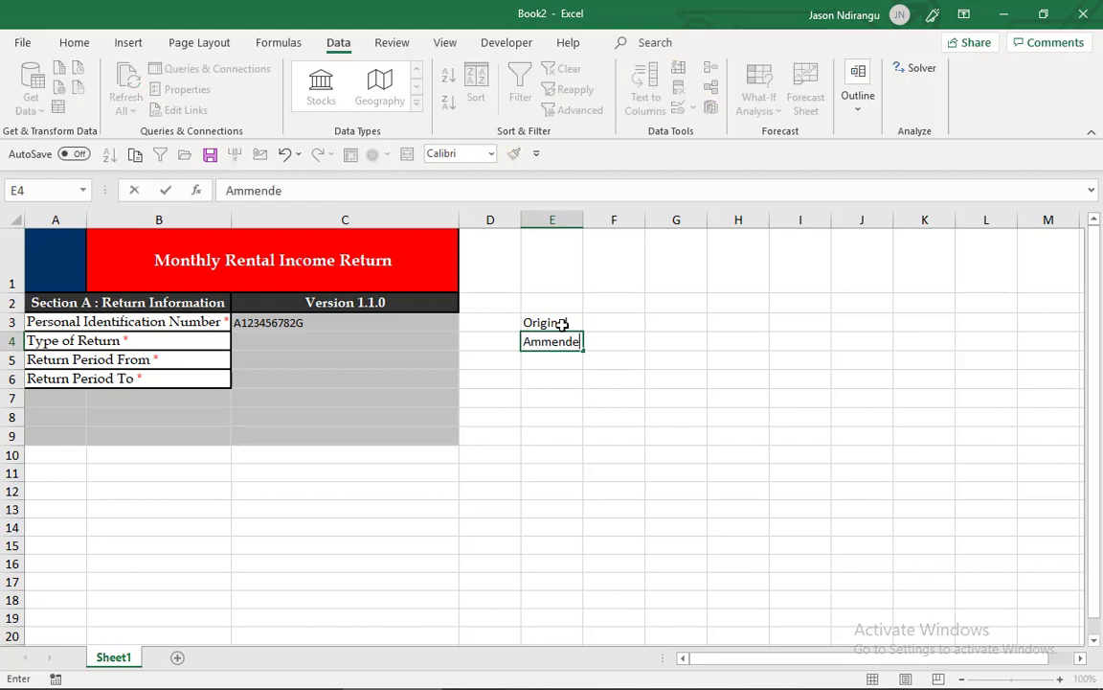
pyautogui.write('d')
pyautogui.click(604, 384)
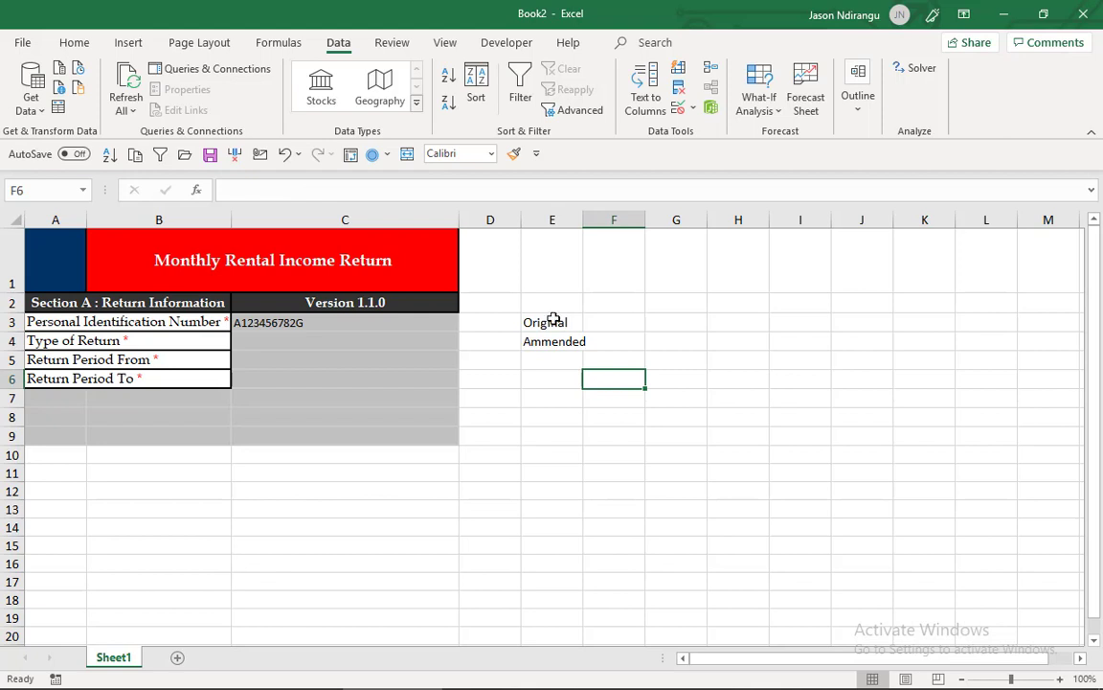
# - Set the validation criteria for the Type of Return cell C4 to a List with the source =$E$3:$E$4
pyautogui.click(401, 341)
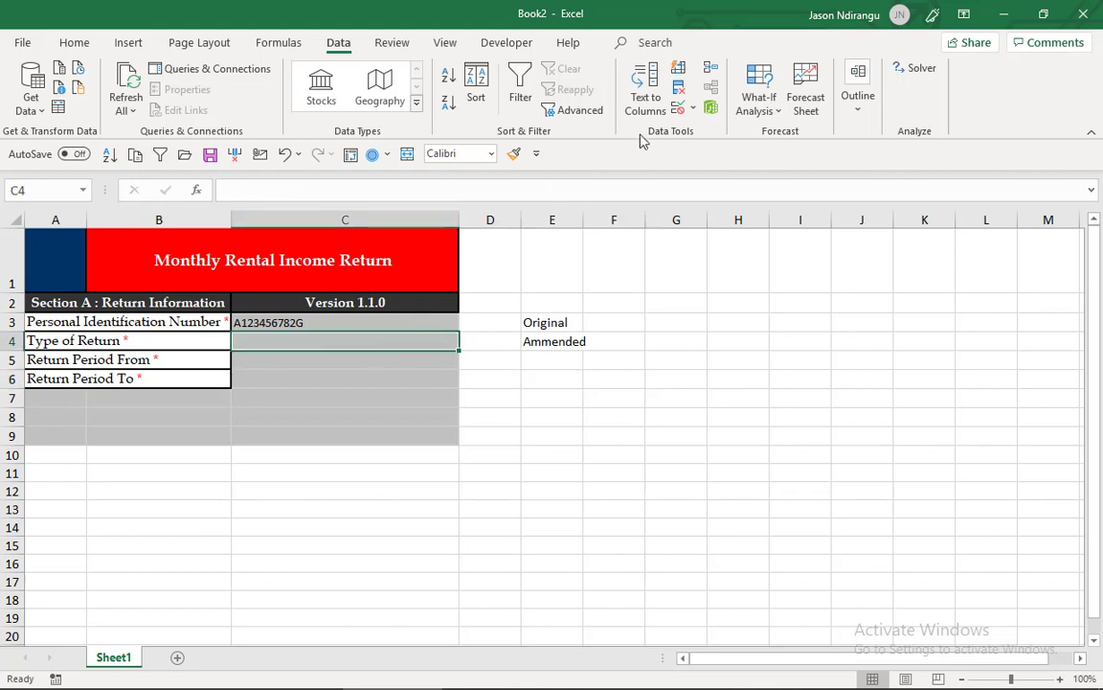
pyautogui.click(678, 110)
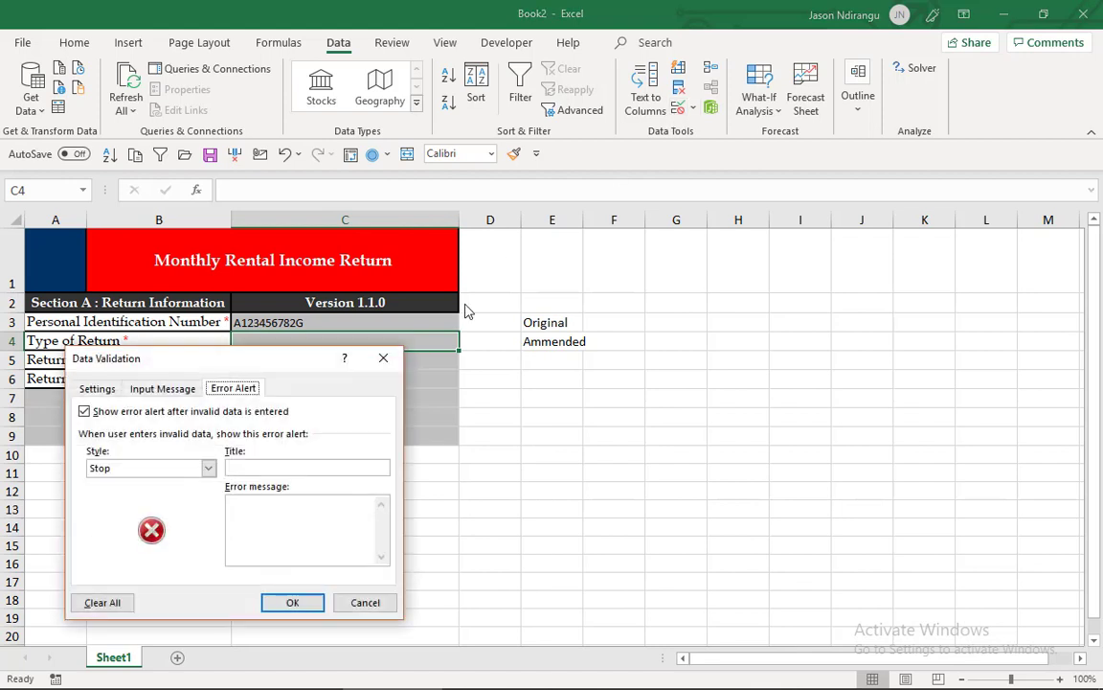
pyautogui.click(98, 387)
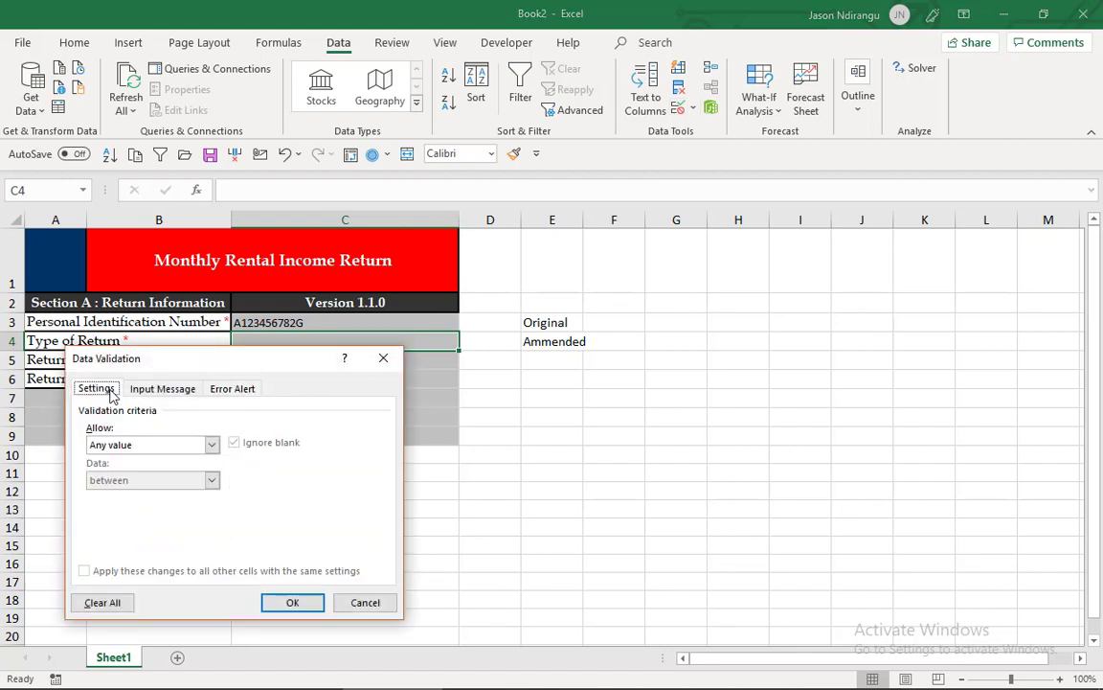
pyautogui.click(212, 445)
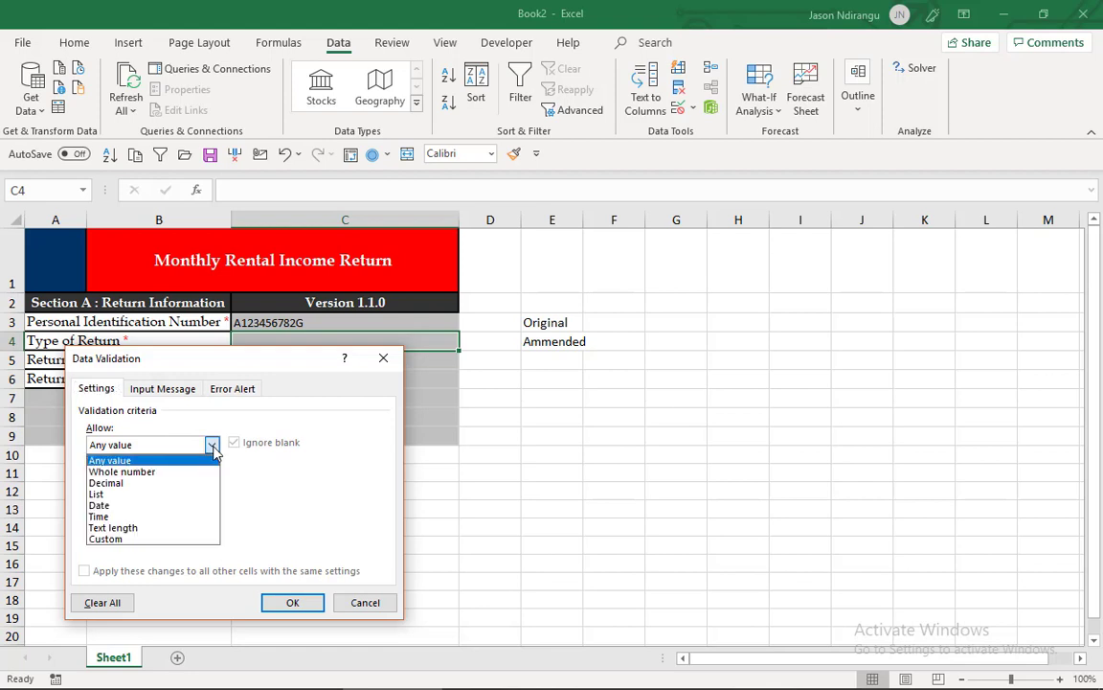
pyautogui.click(192, 495)
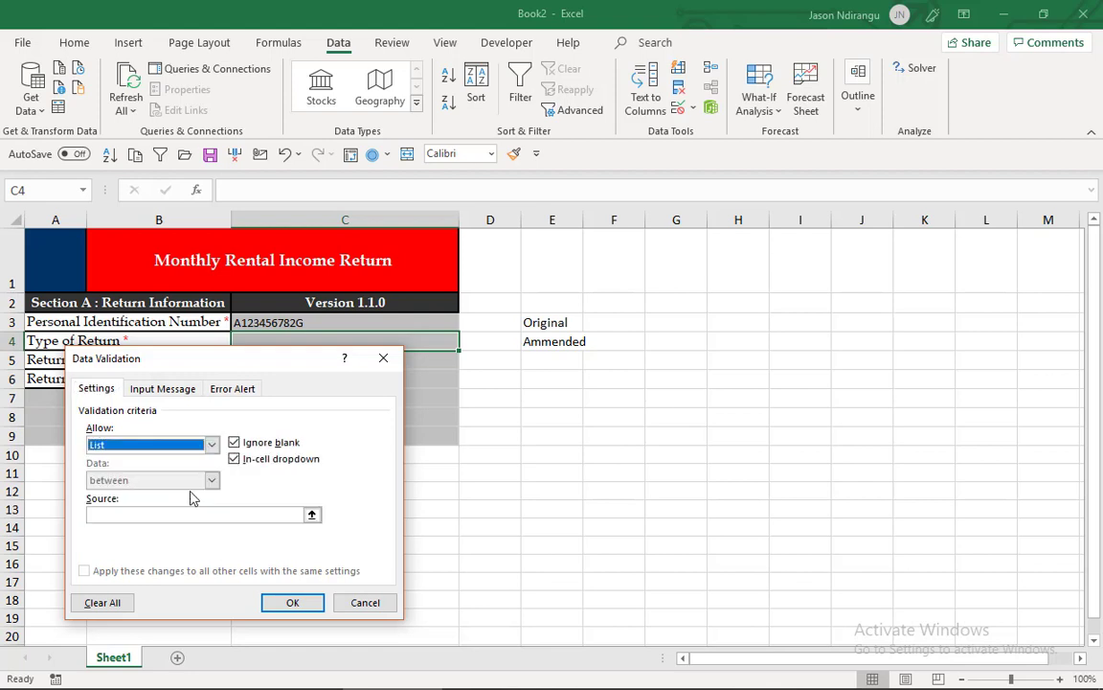
pyautogui.click(311, 514)
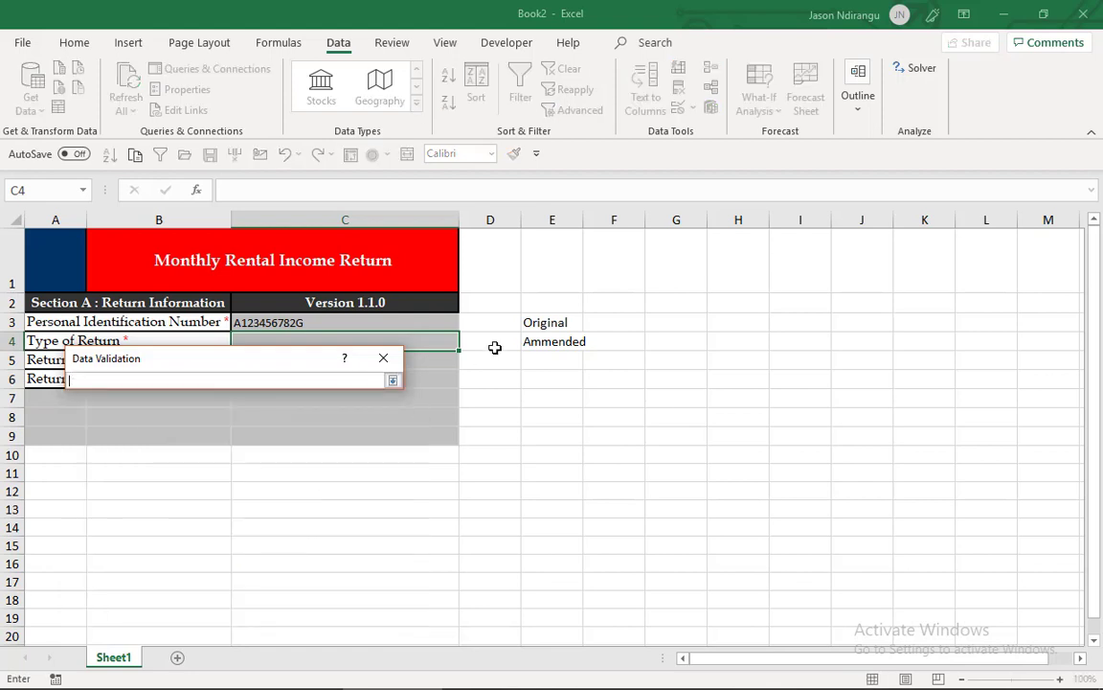
pyautogui.click(537, 326)
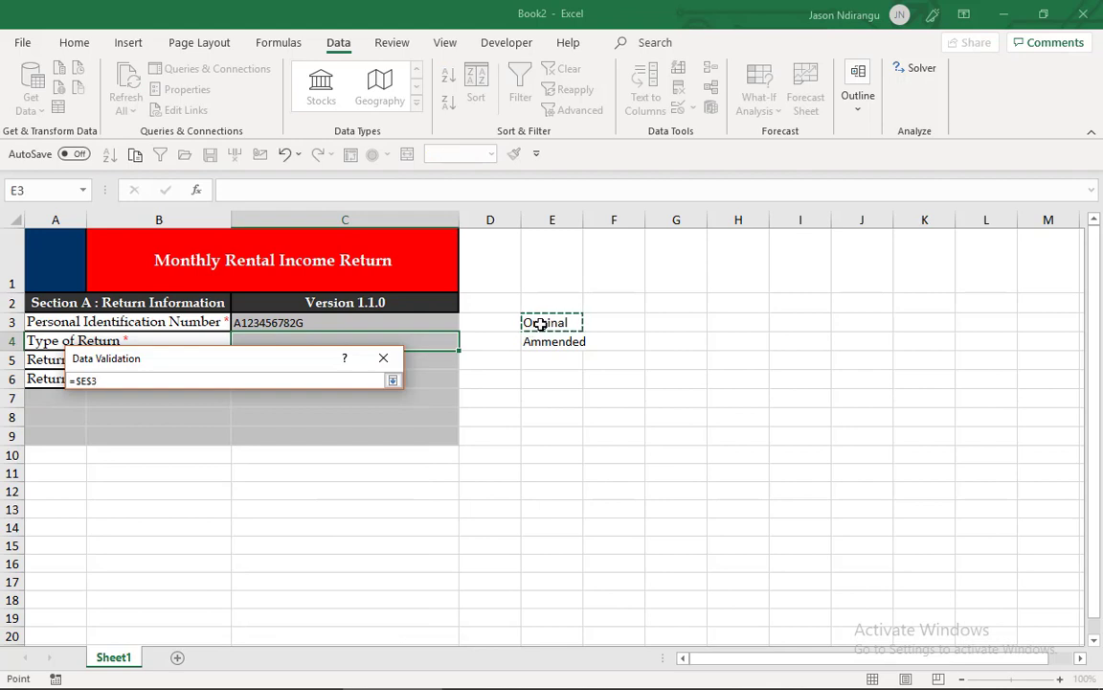
pyautogui.hotkey('shift', 'Down')
pyautogui.press('Return')
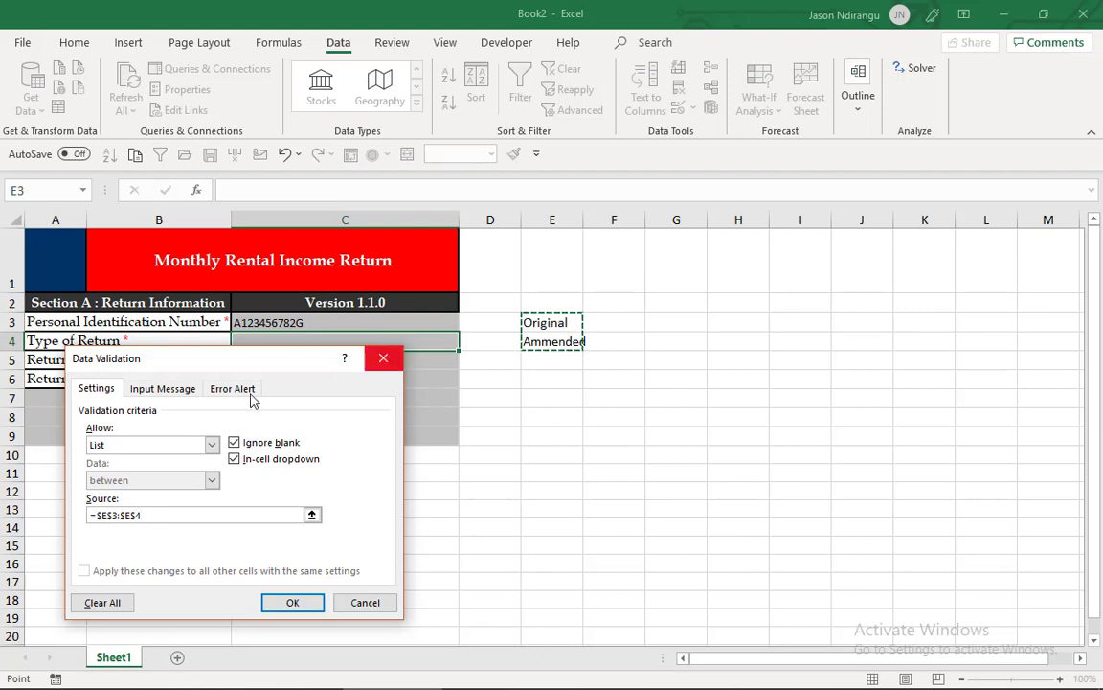
# - Give C4 the input message "Select One Option" without a title and apply the validation
pyautogui.click(163, 389)
pyautogui.click(152, 517)
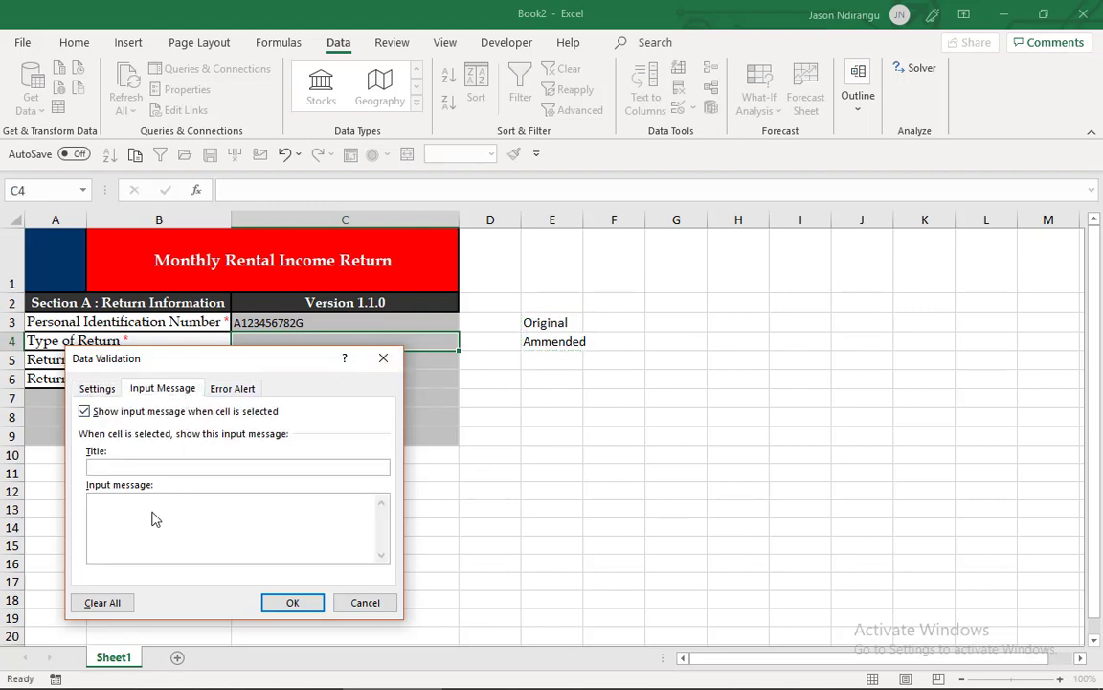
pyautogui.write('Select One Option')
pyautogui.click(292, 602)
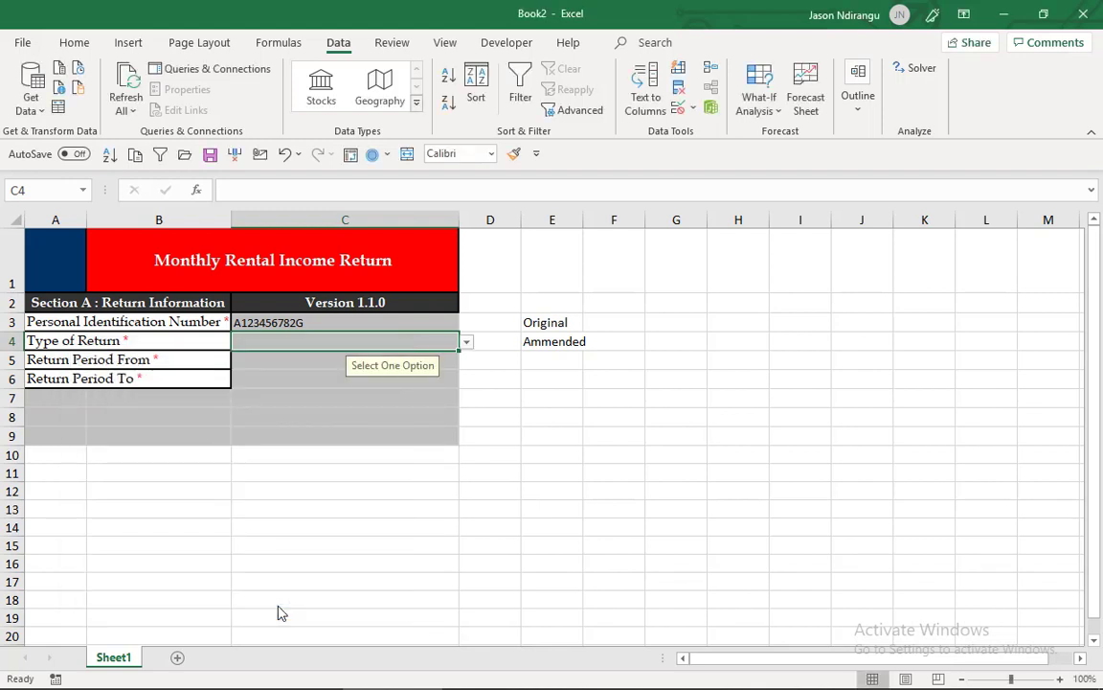
# - Test the Type of Return list in C4 by choosing Original and finally Ammended
pyautogui.click(466, 343)
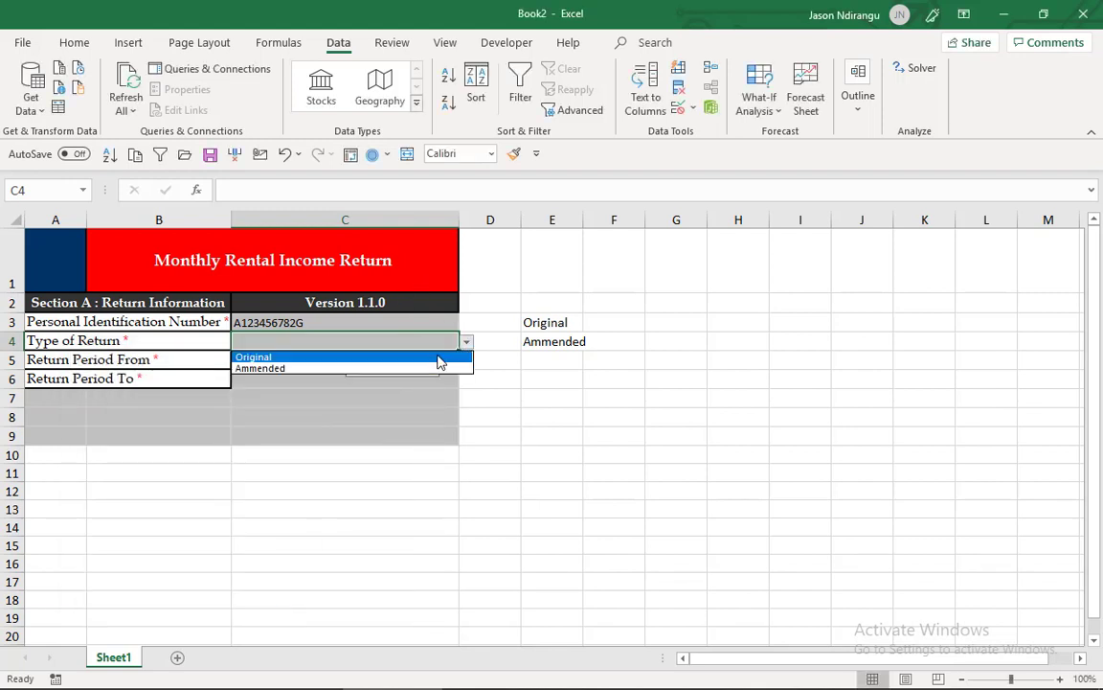
pyautogui.click(439, 360)
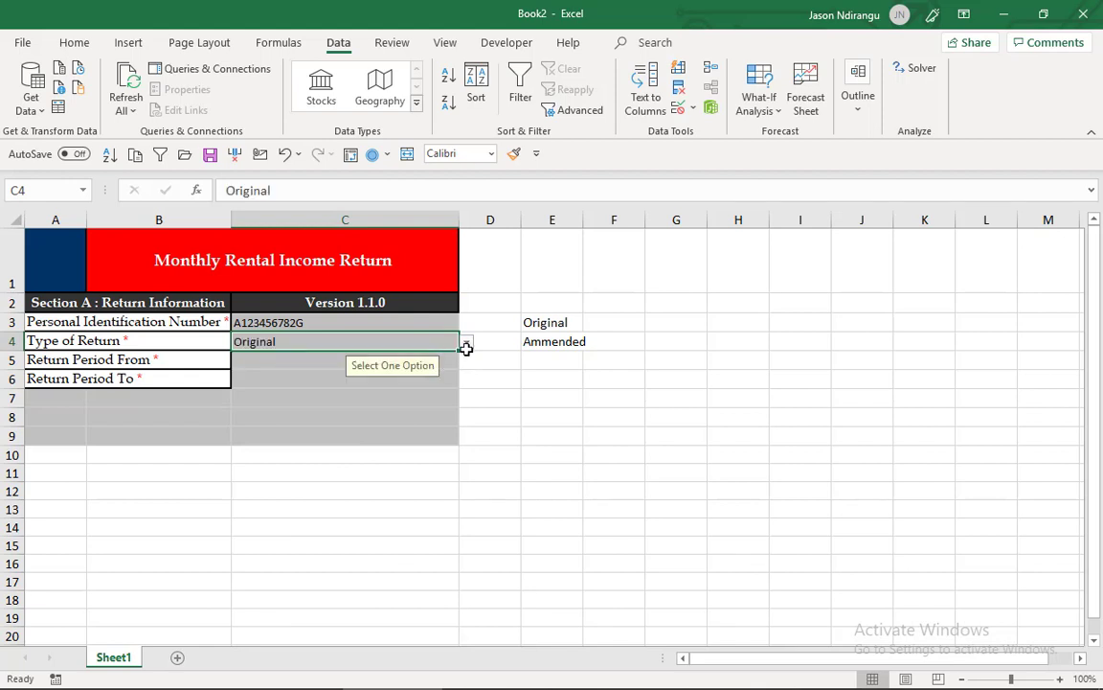
pyautogui.click(467, 345)
pyautogui.click(444, 370)
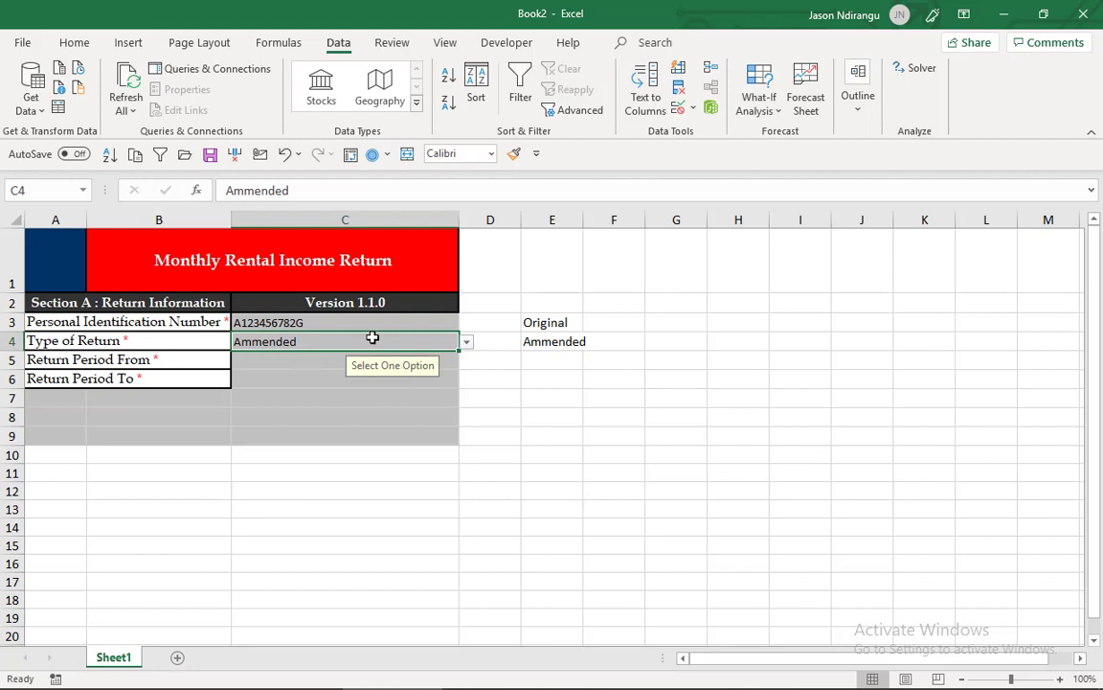
# - Try a Date rule with the greater than condition as the validation criteria for the Return Period From cell C5
pyautogui.click(315, 360)
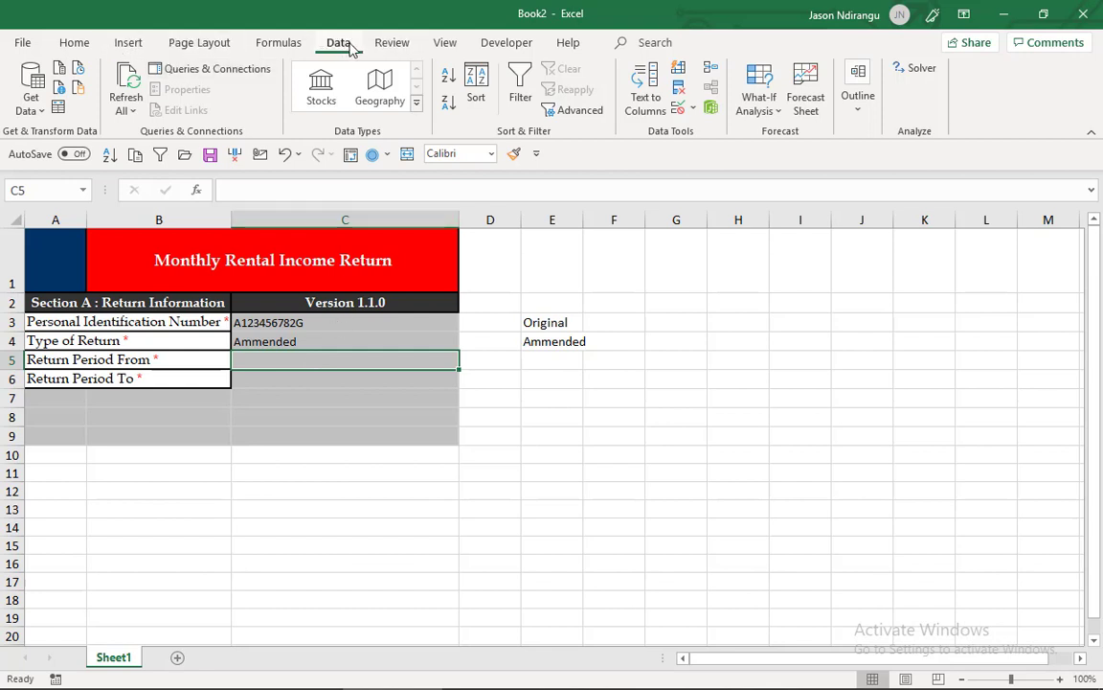
pyautogui.click(678, 108)
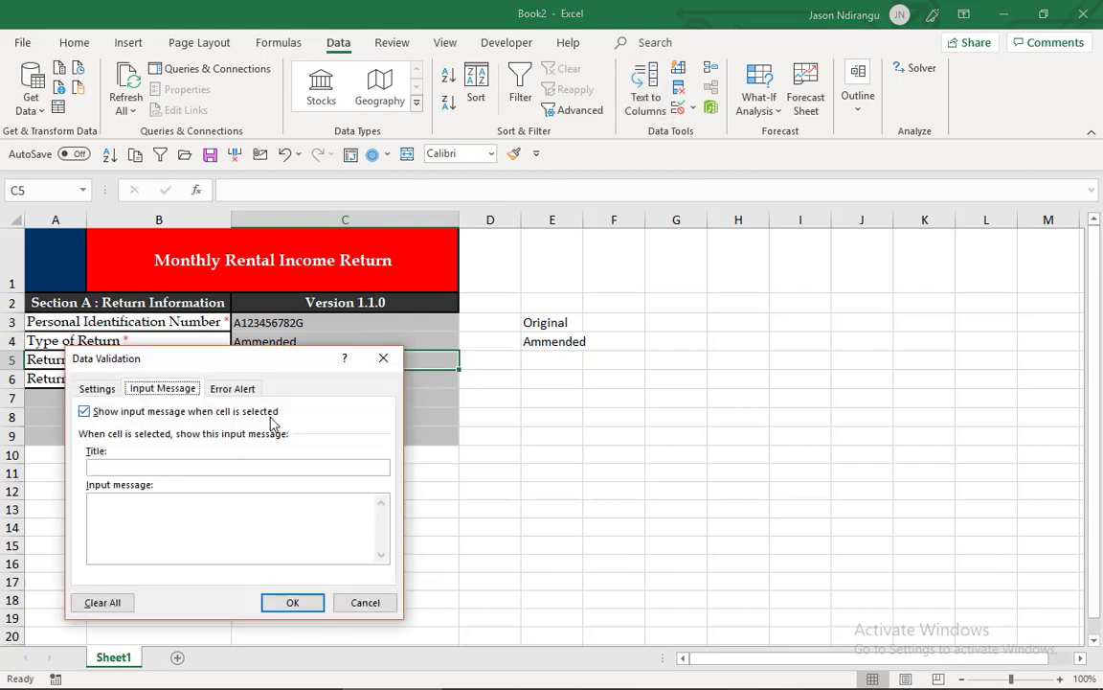
pyautogui.click(96, 388)
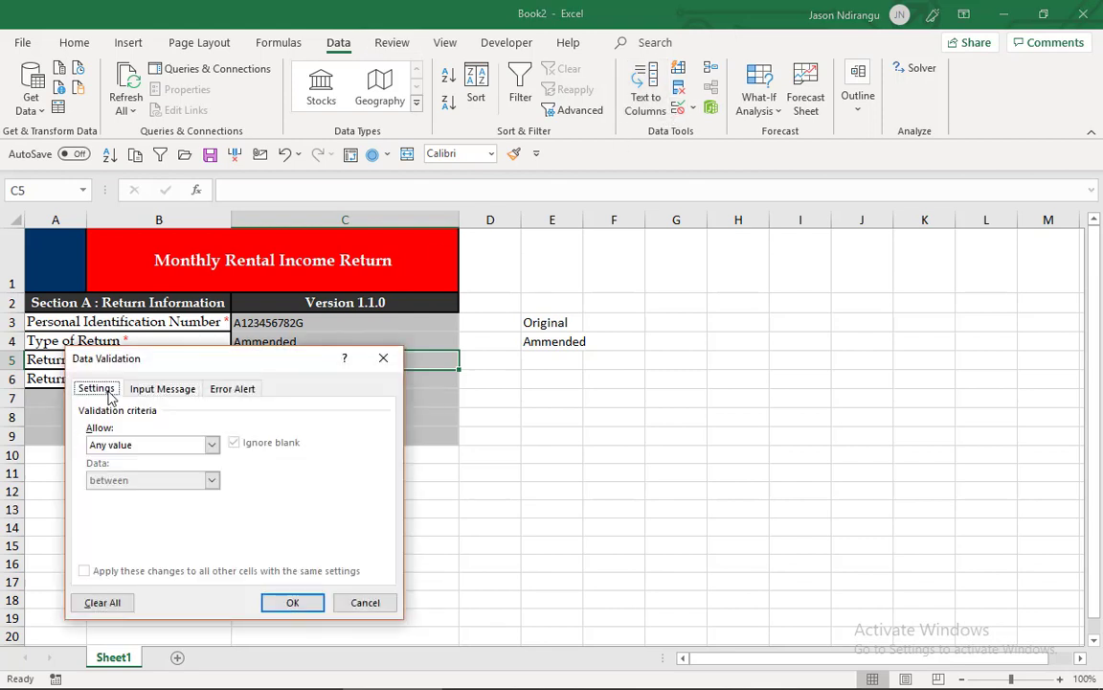
pyautogui.click(212, 444)
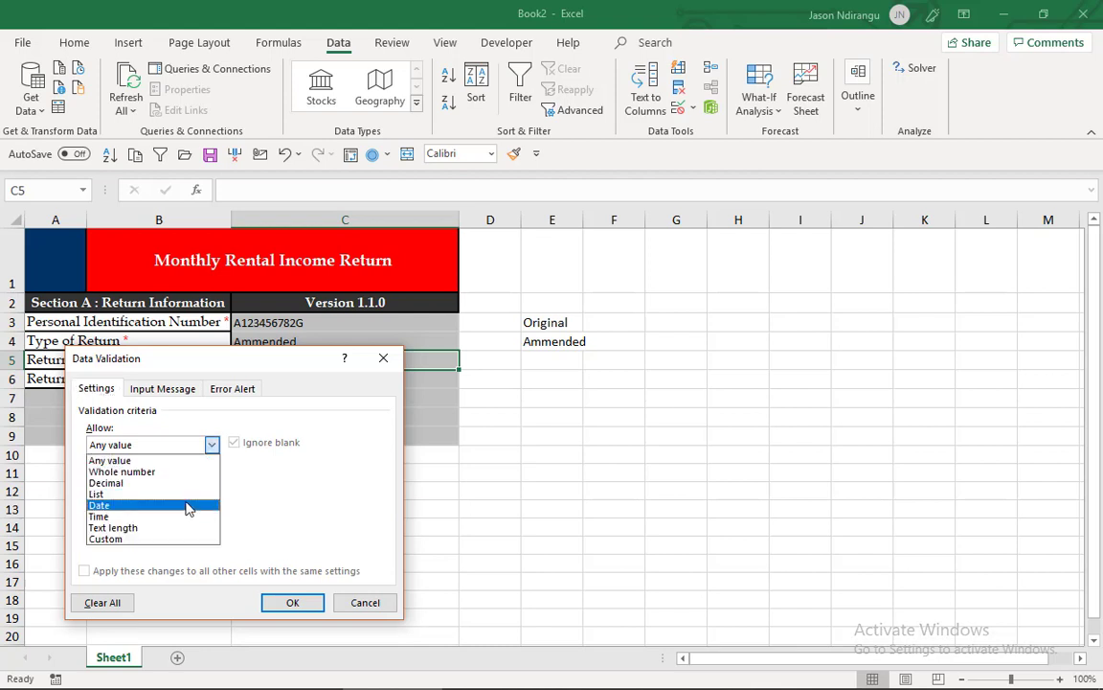
pyautogui.click(189, 506)
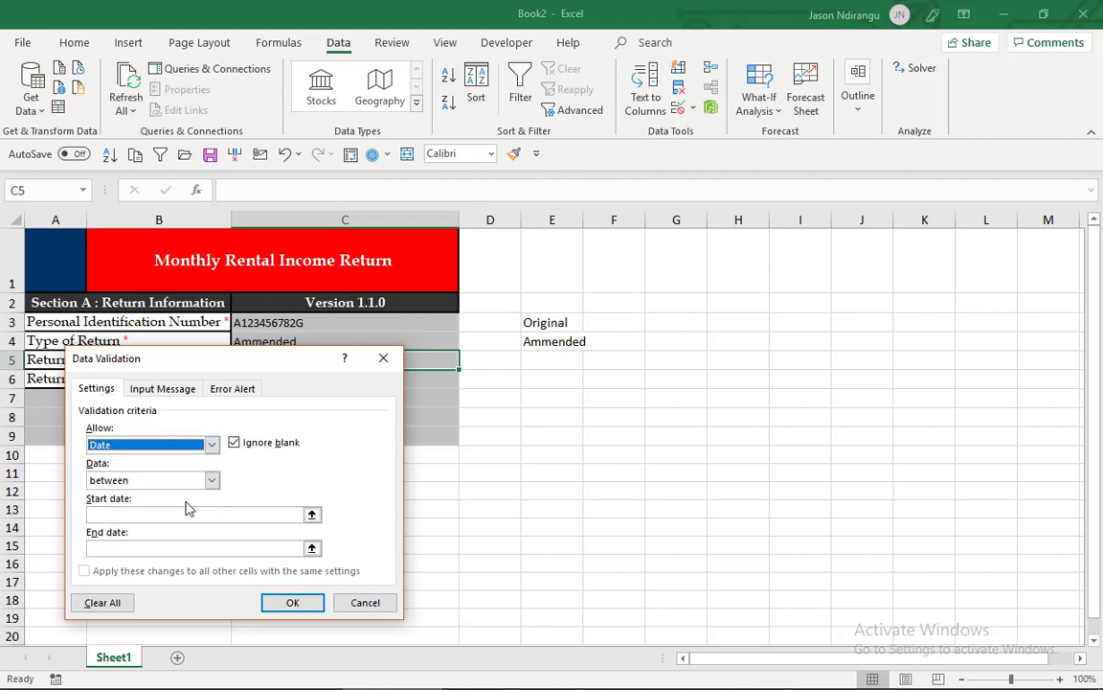
pyautogui.click(211, 479)
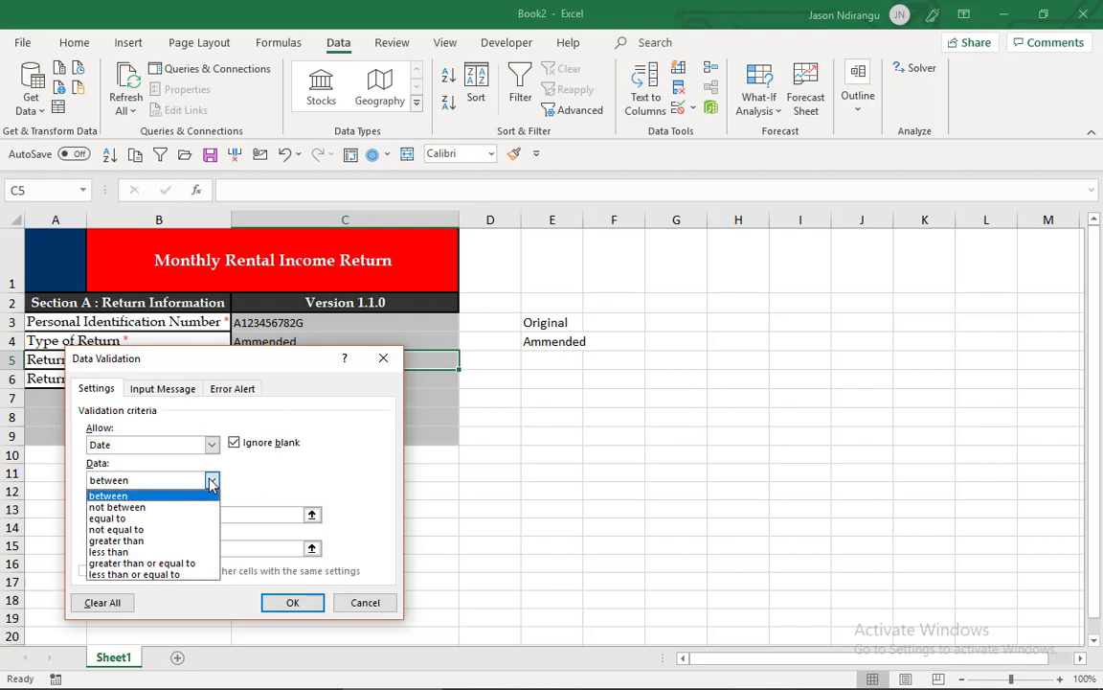
pyautogui.click(197, 541)
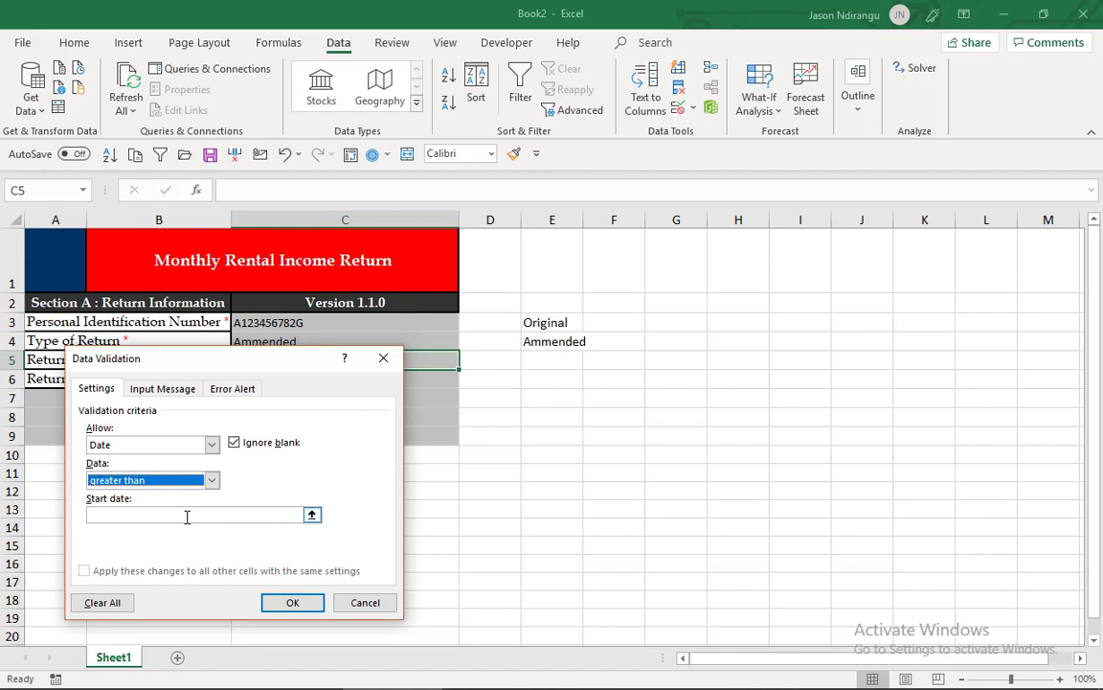
pyautogui.click(187, 517)
pyautogui.click(187, 516)
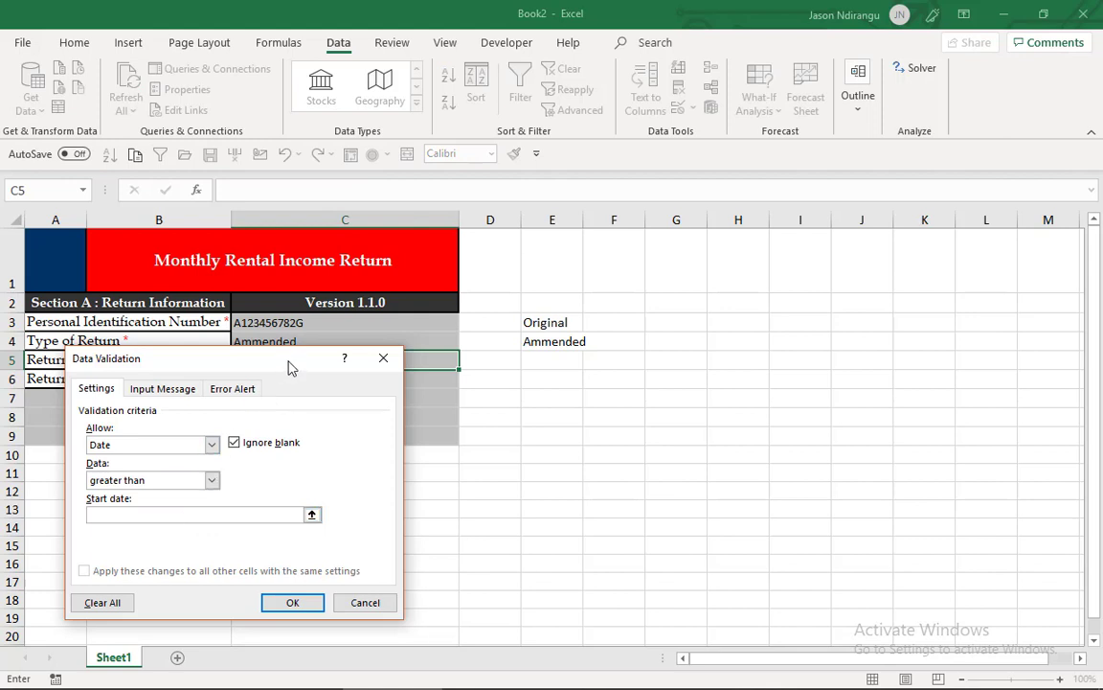
# - Set the Return Period From cell C5 to Custom validation with the formula =C5>1 and apply it
pyautogui.moveTo(297, 367); pyautogui.dragTo(550, 415)
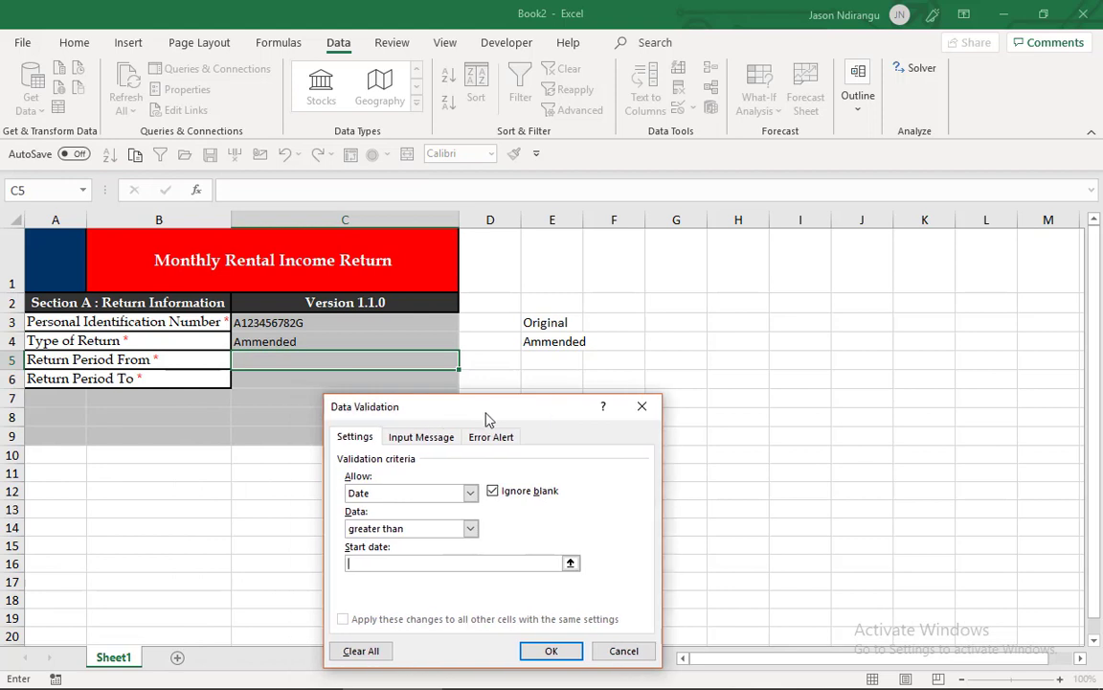
pyautogui.click(469, 492)
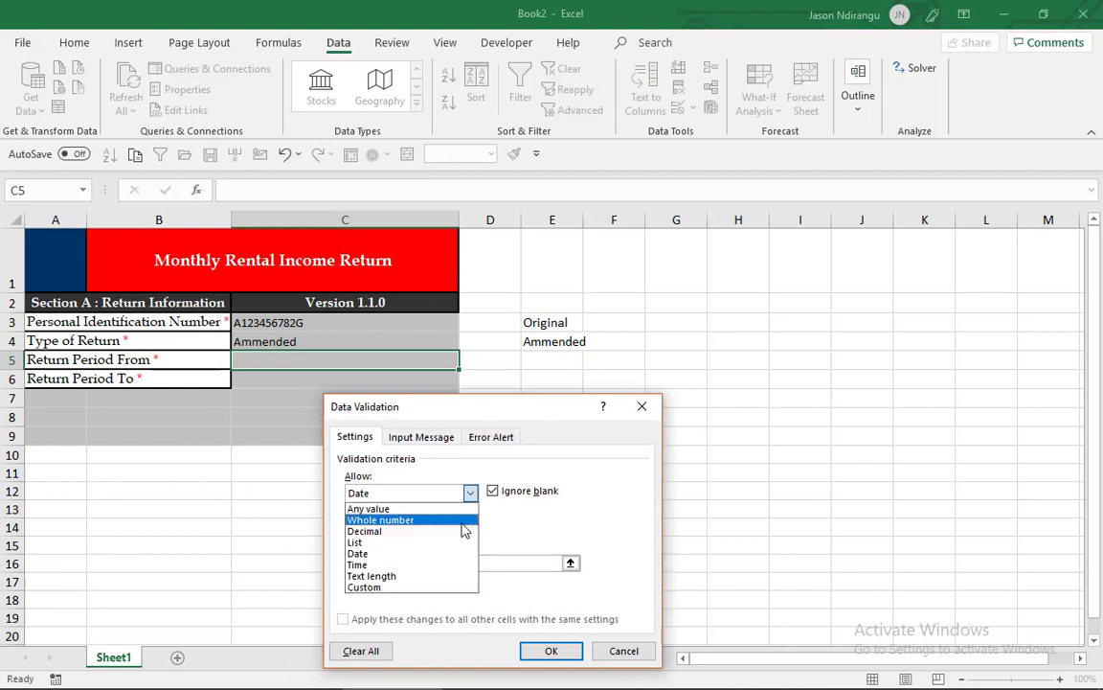
pyautogui.click(456, 587)
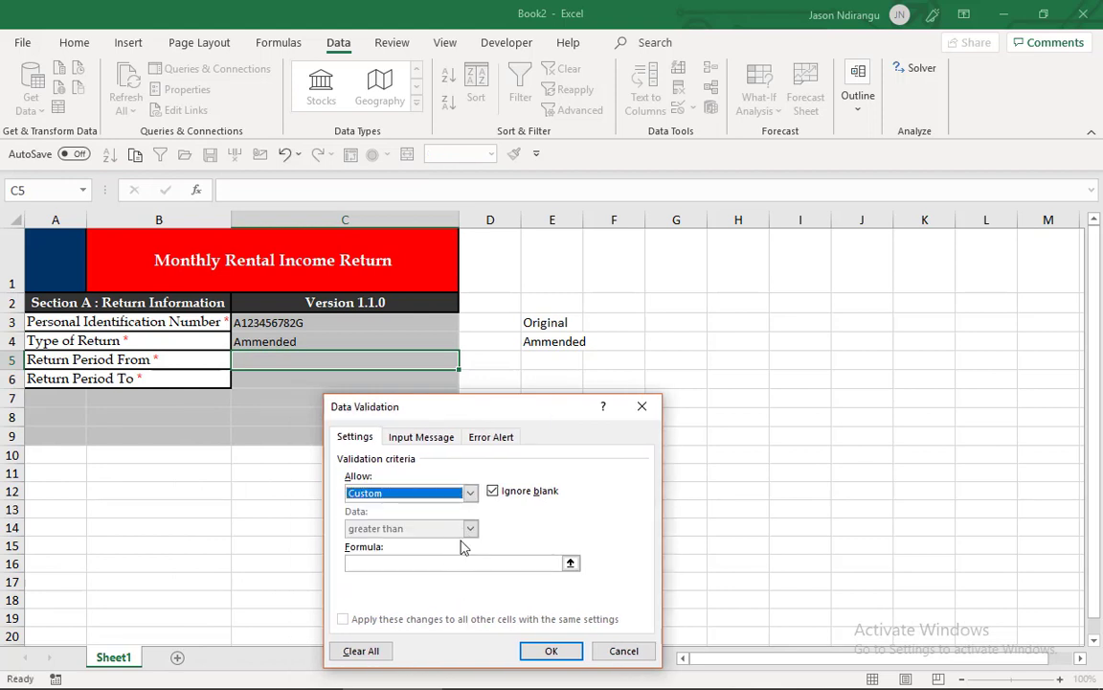
pyautogui.click(448, 562)
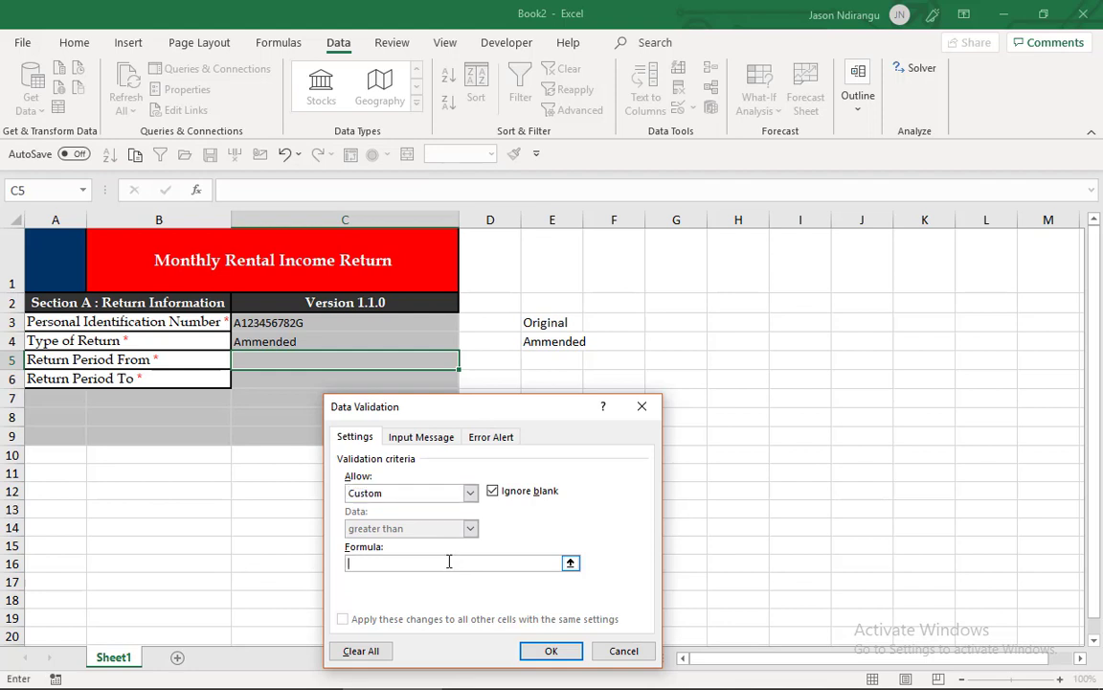
pyautogui.write('=')
pyautogui.click(402, 362)
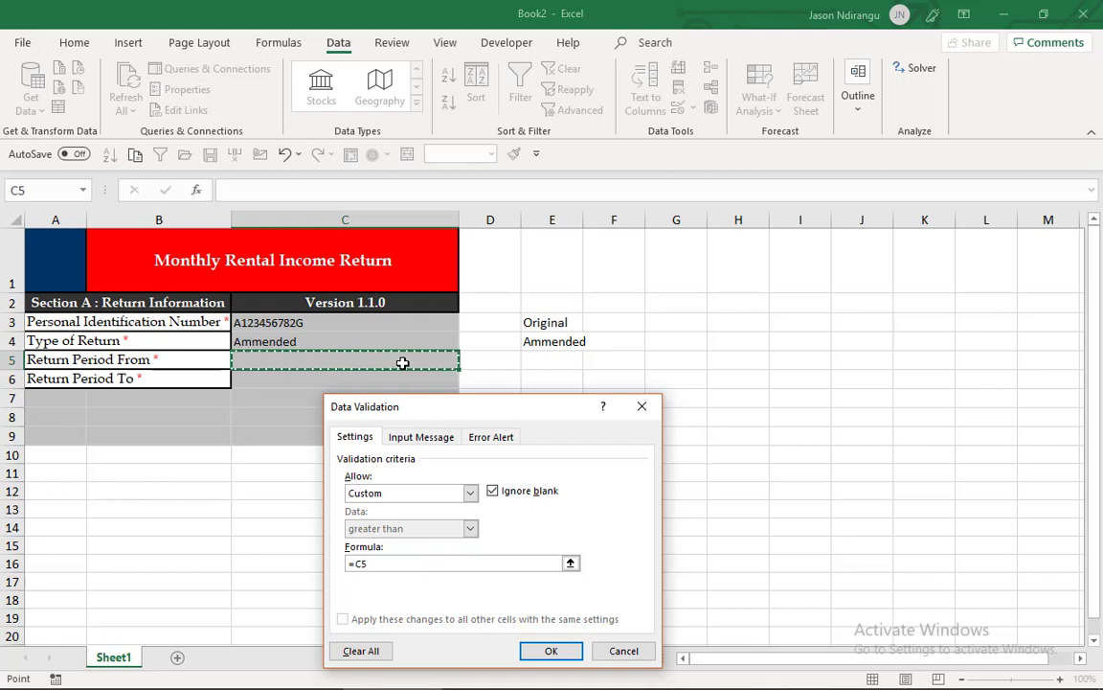
pyautogui.write('>1')
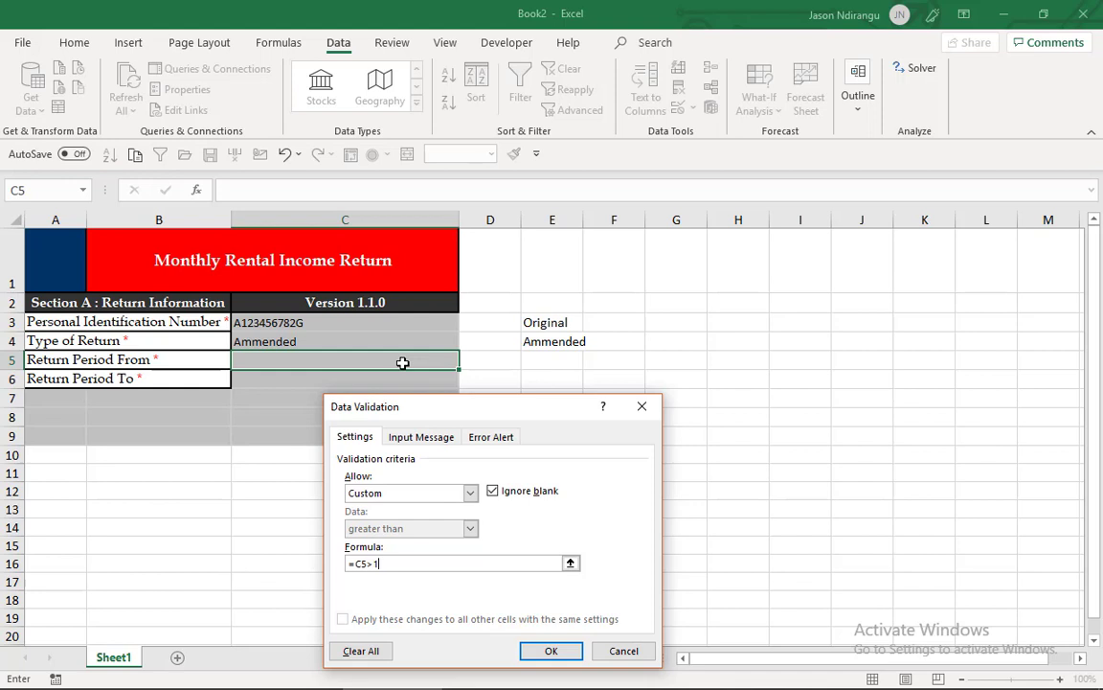
pyautogui.click(552, 650)
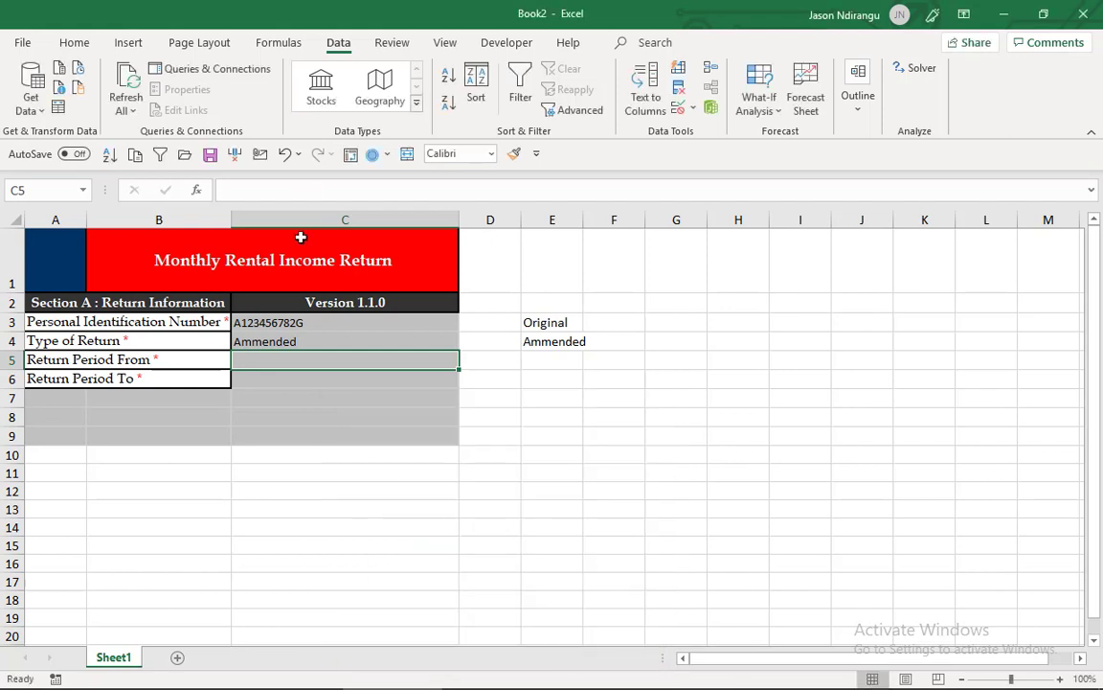
# - Enter the formula =EOMONTH(C5,0) in cell E8 and format the result as a day-month-year date
pyautogui.click(276, 386)
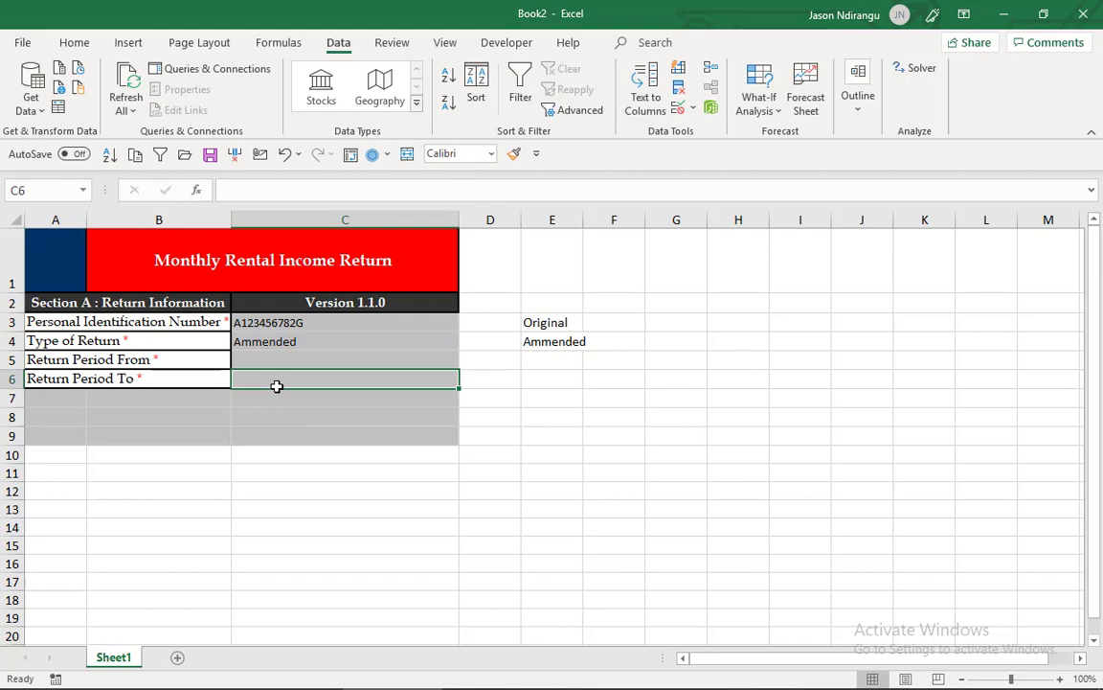
pyautogui.click(532, 416)
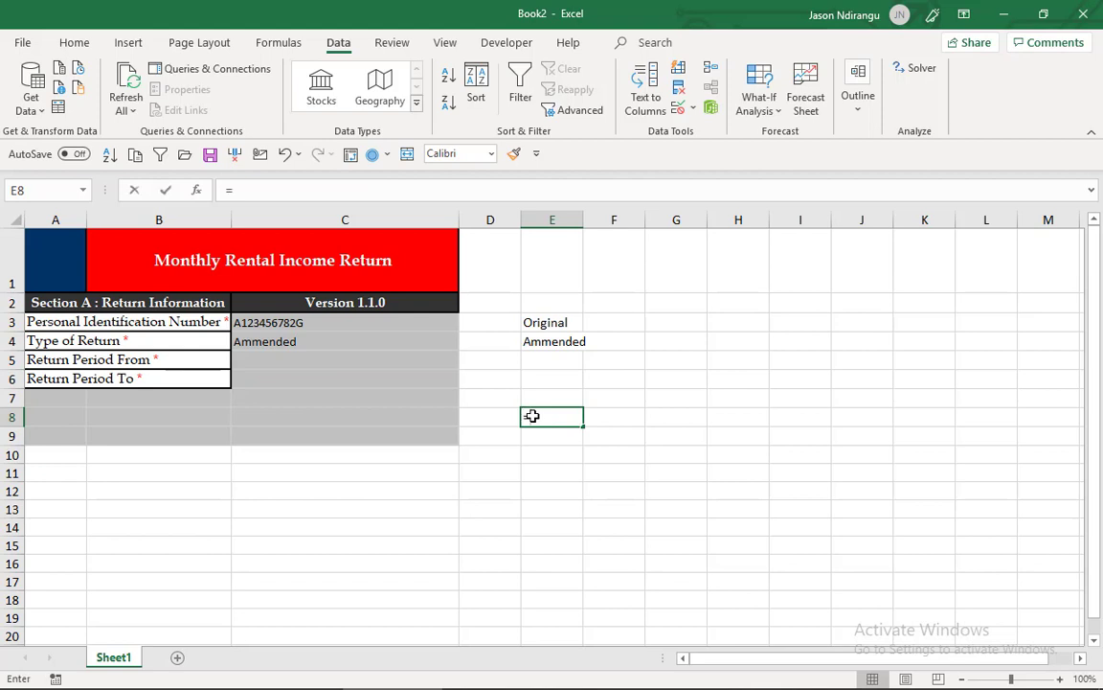
pyautogui.write('=eo')
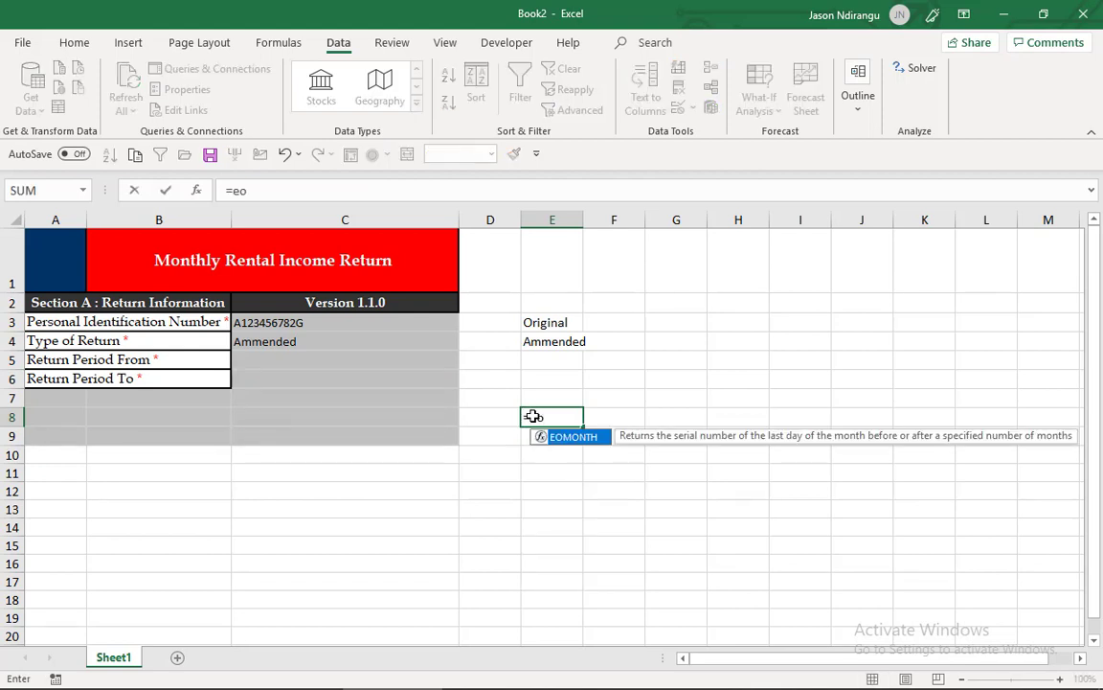
pyautogui.press('Tab')
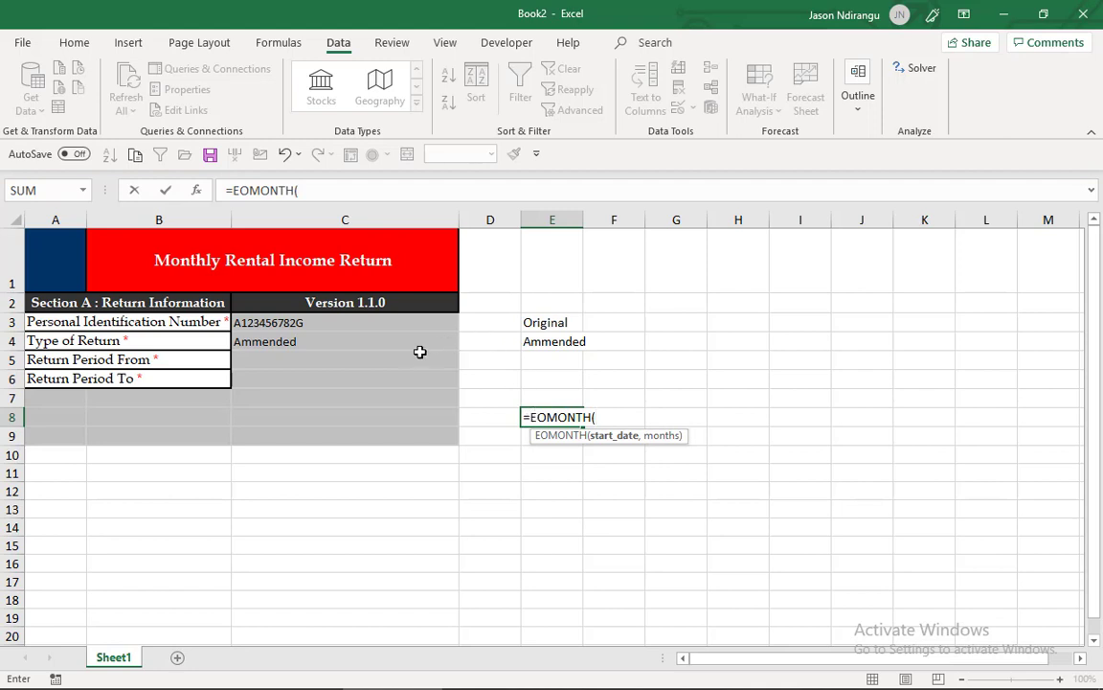
pyautogui.click(408, 358)
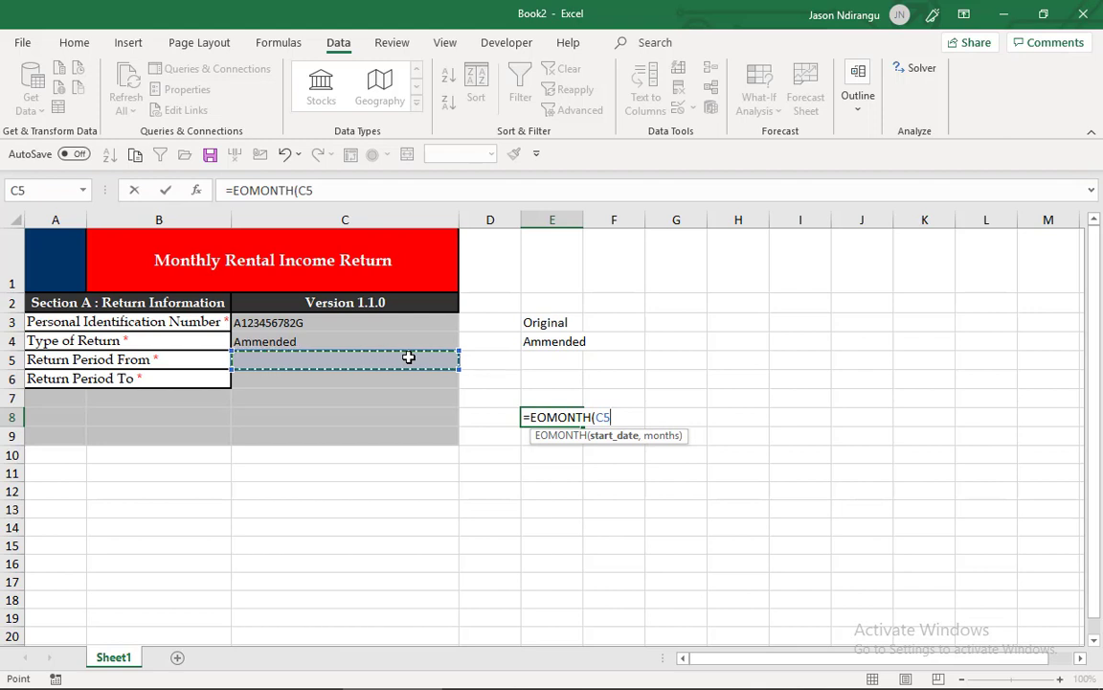
pyautogui.write(',')
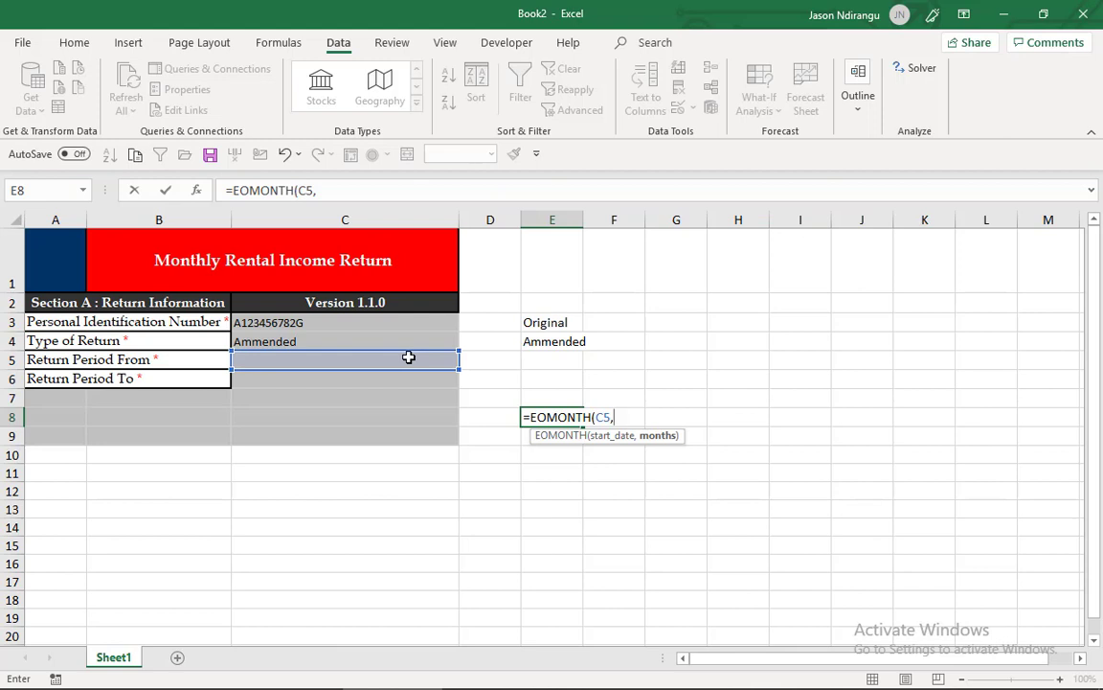
pyautogui.write('0')
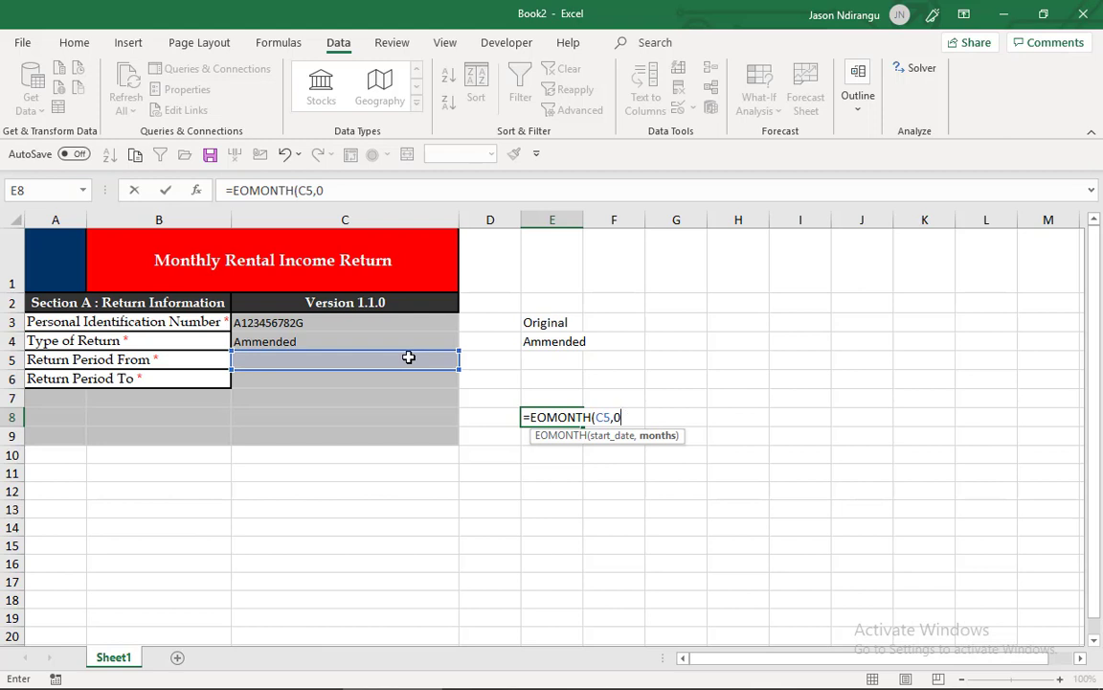
pyautogui.press('Return')
pyautogui.click(551, 422)
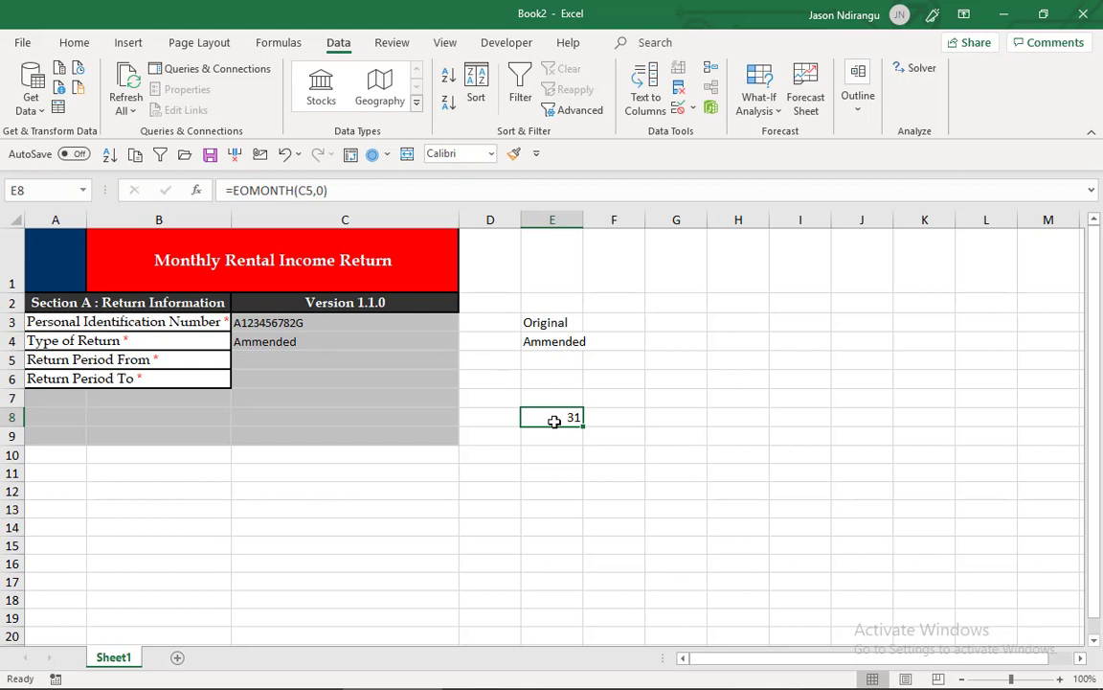
pyautogui.hotkey('ctrl', 'shift', '3')
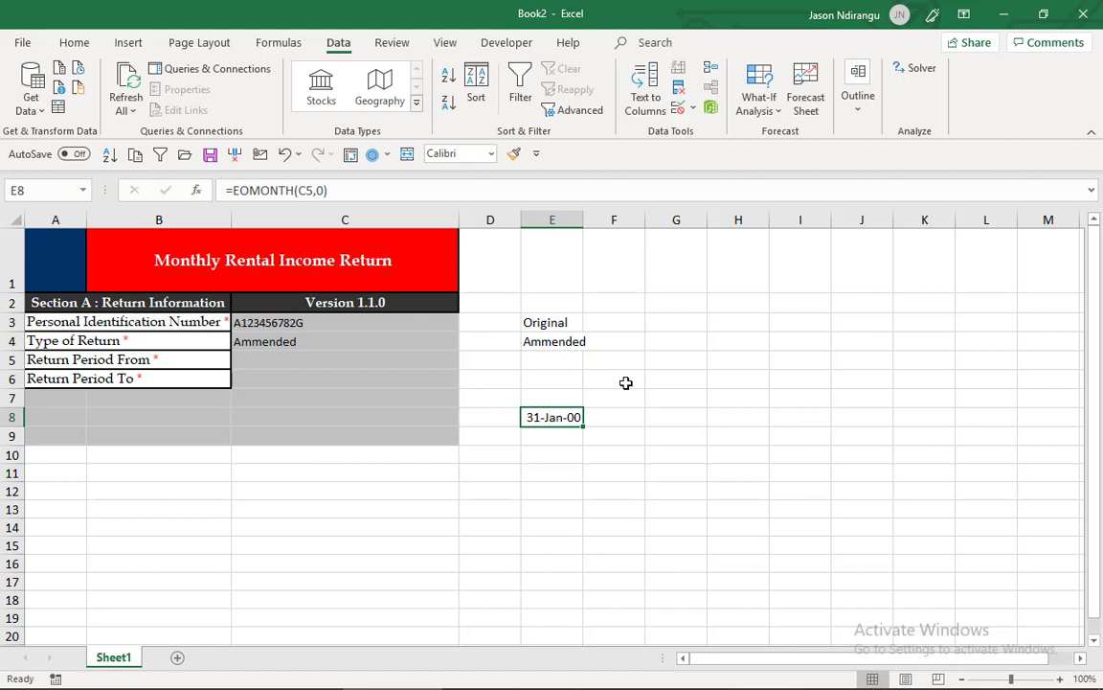
# - Copy the formatting of the Personal Identification Number label in A3 to the input cells C3:C6 with Format Painter
pyautogui.click(410, 357)
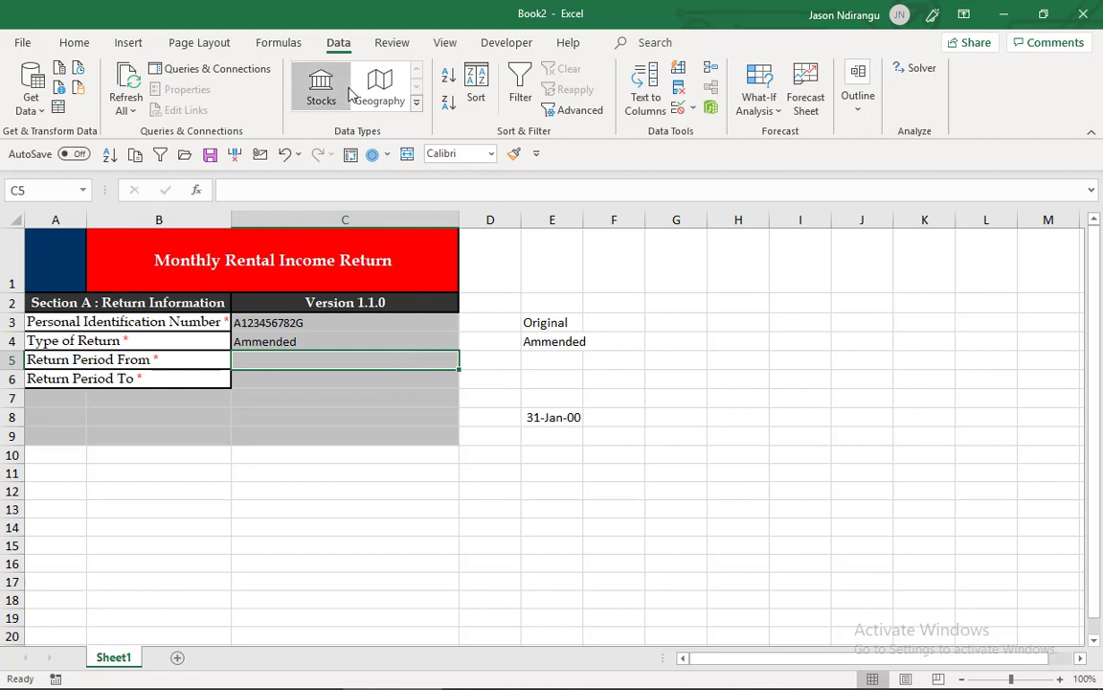
pyautogui.click(198, 359)
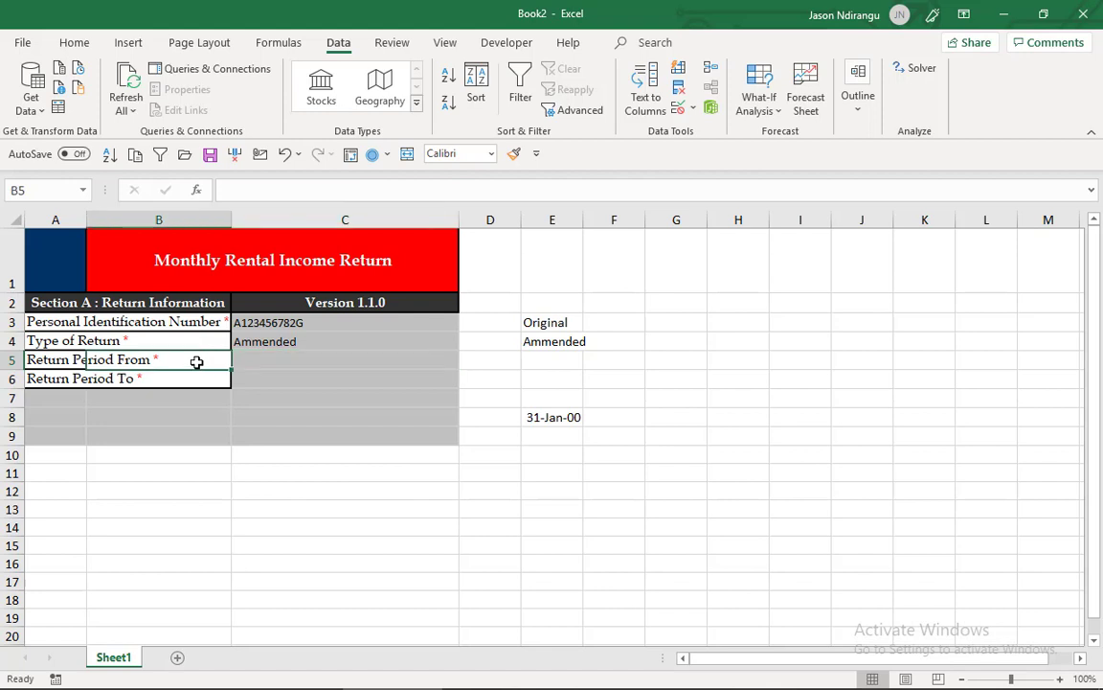
pyautogui.click(105, 322)
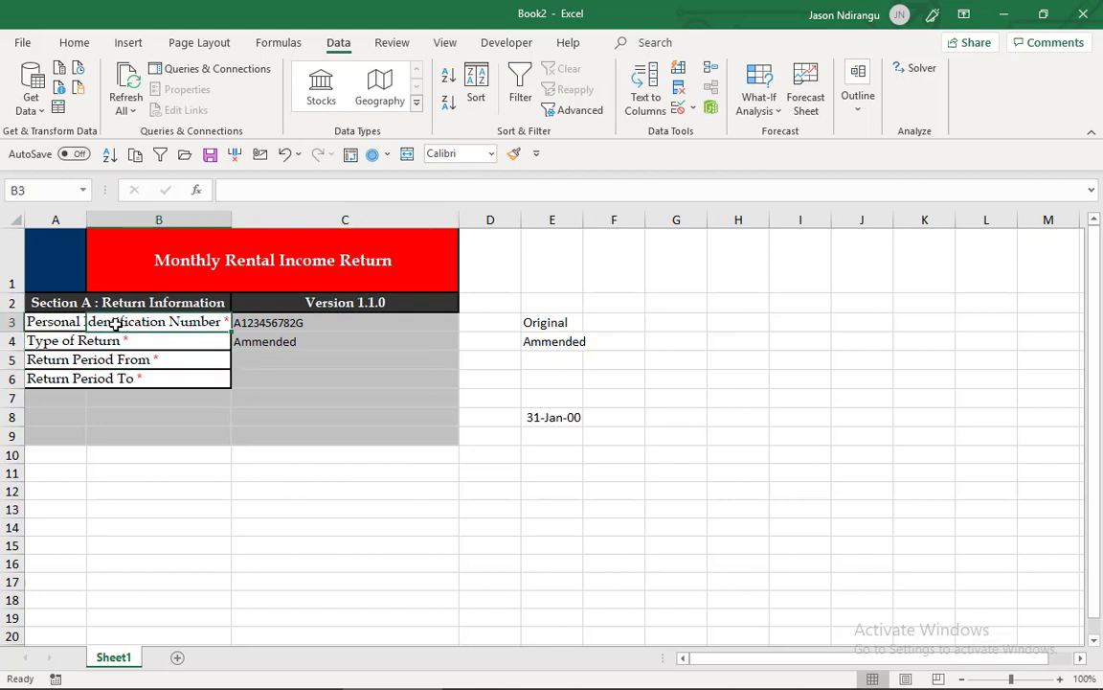
pyautogui.click(57, 320)
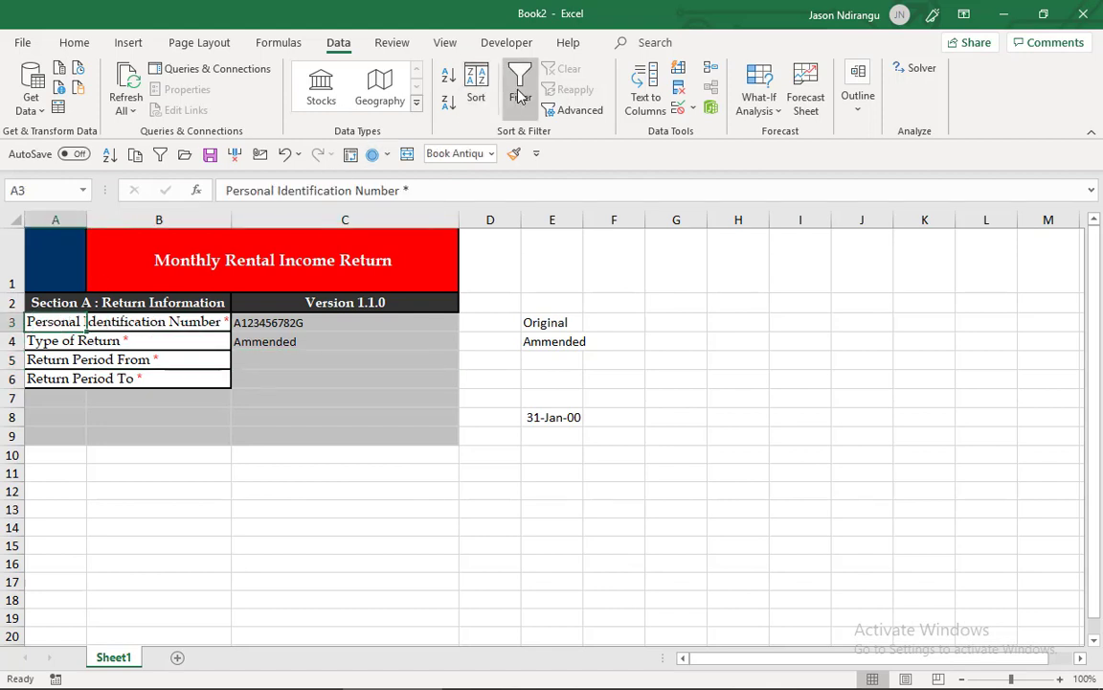
pyautogui.click(515, 155)
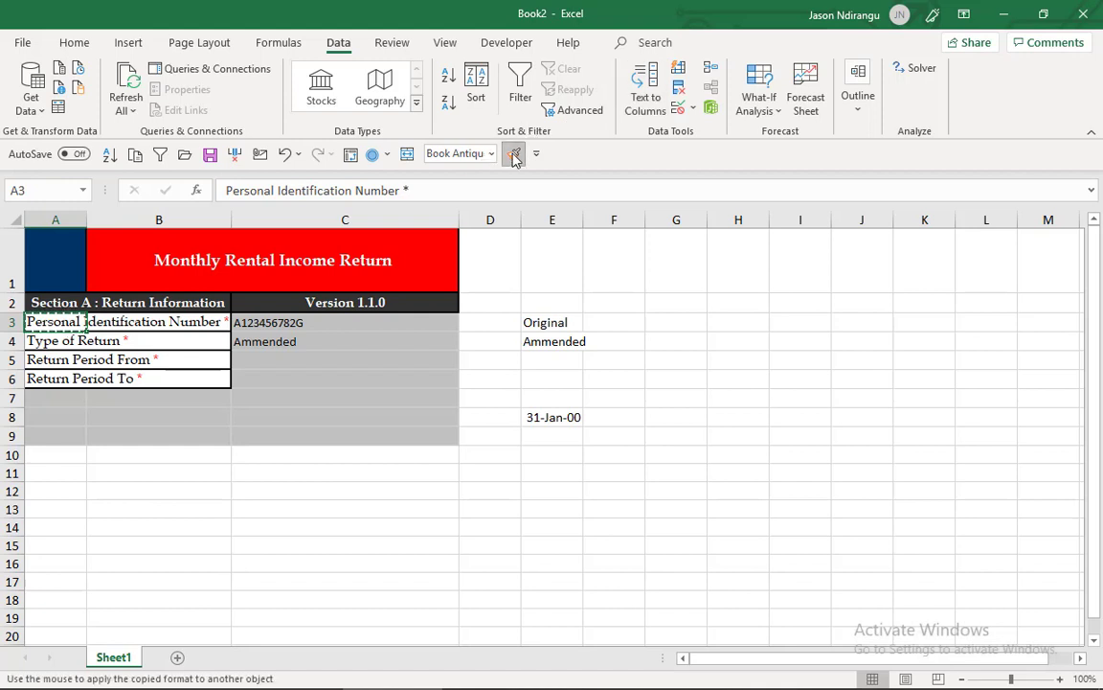
pyautogui.click(405, 319)
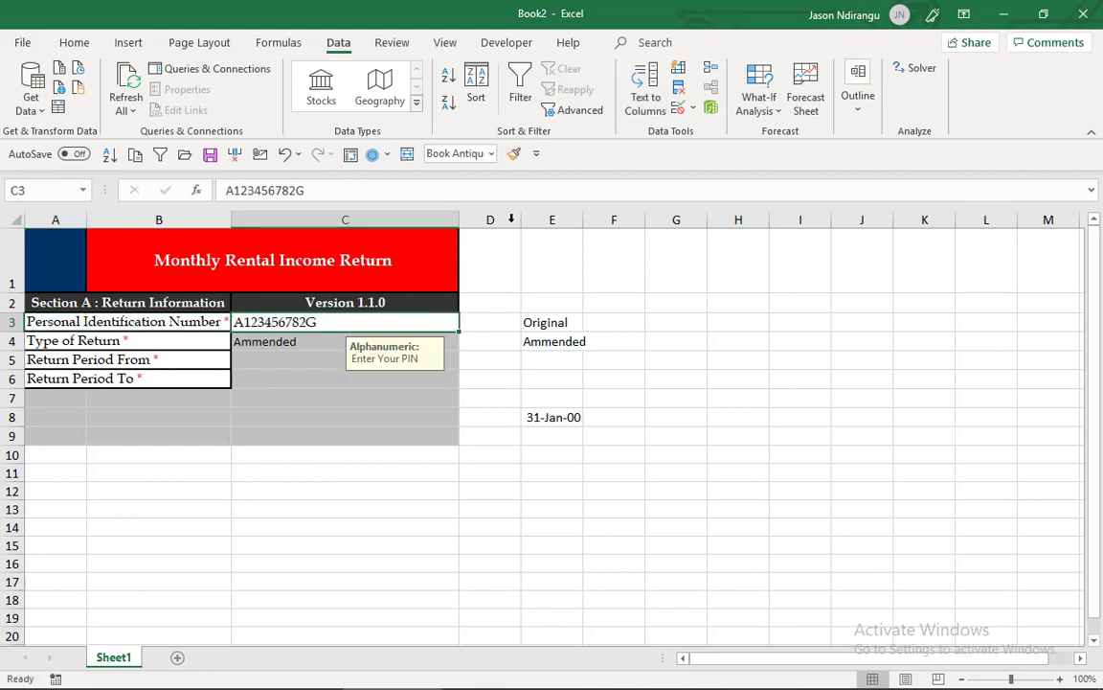
pyautogui.click(515, 154)
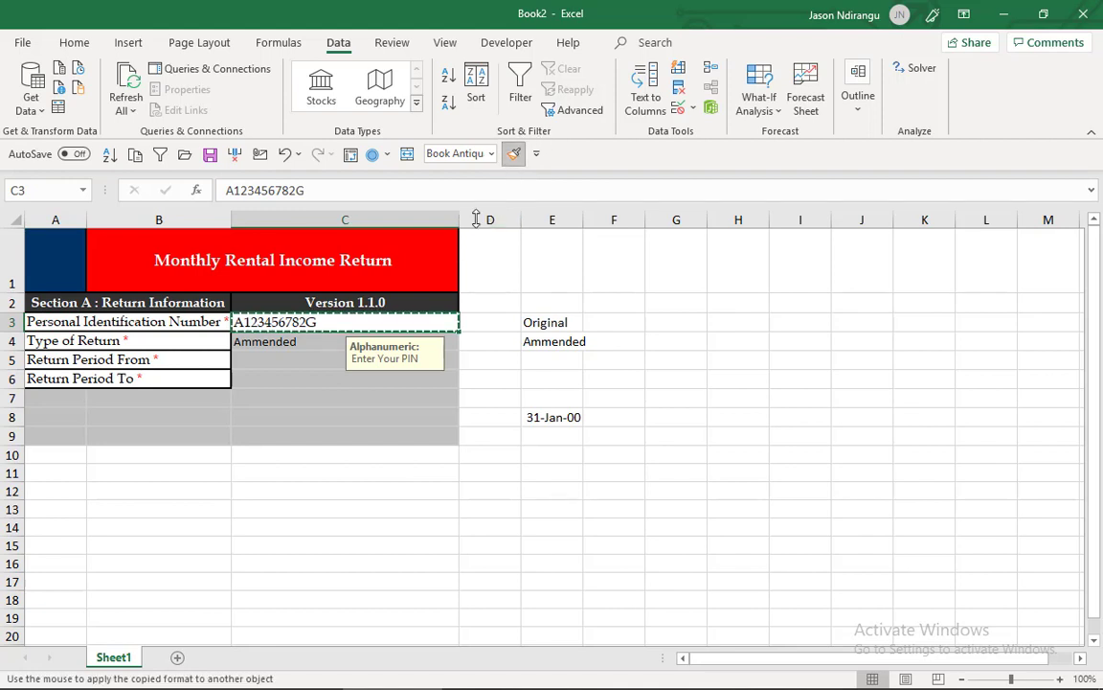
pyautogui.click(334, 344)
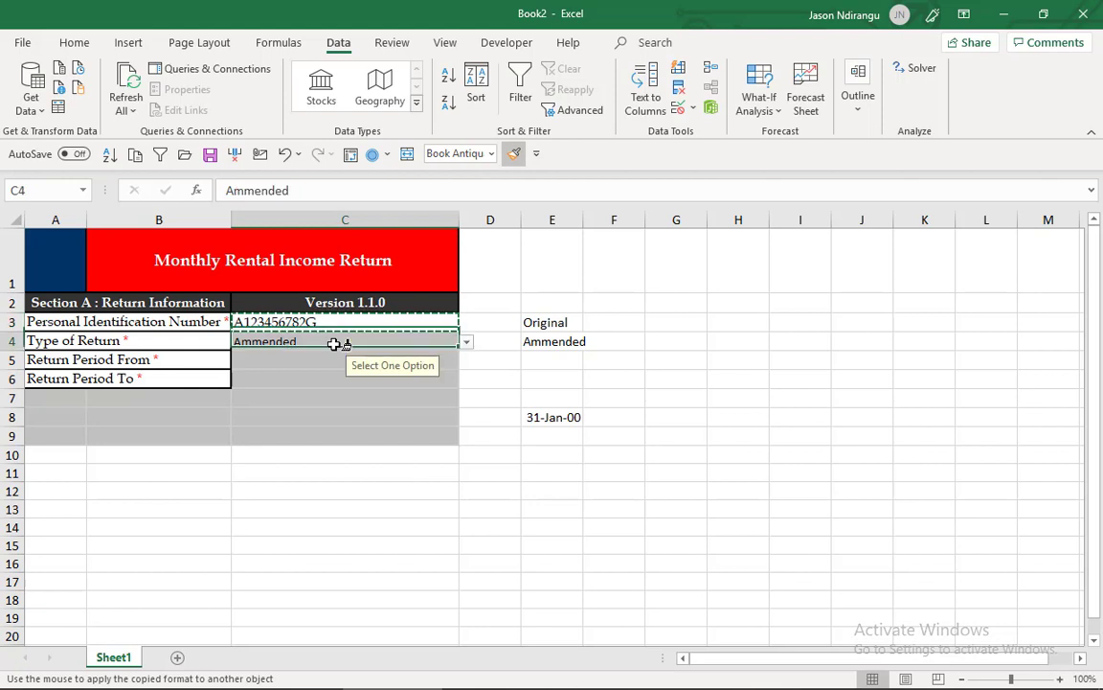
pyautogui.moveTo(333, 344); pyautogui.dragTo(334, 378)
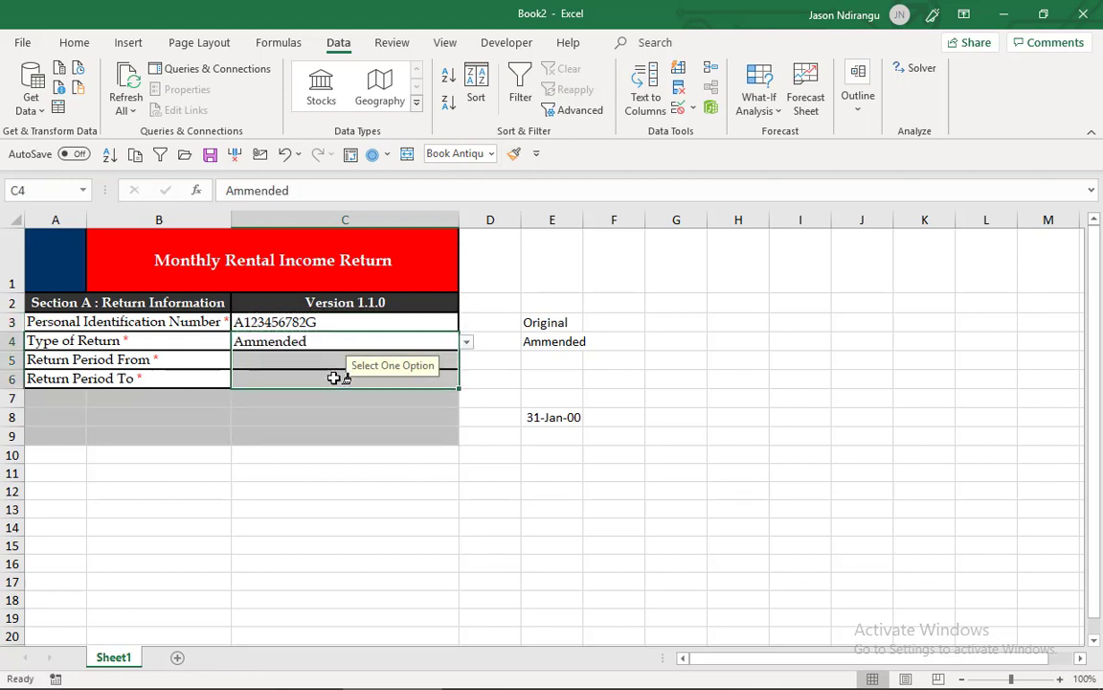
pyautogui.click(674, 341)
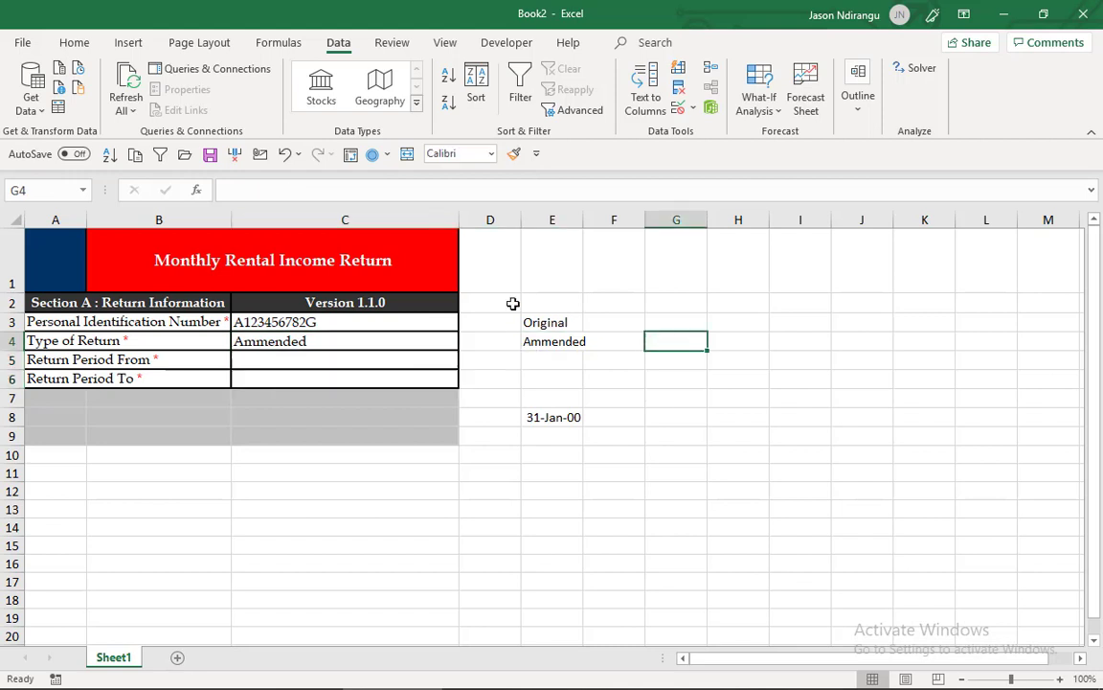
pyautogui.click(383, 329)
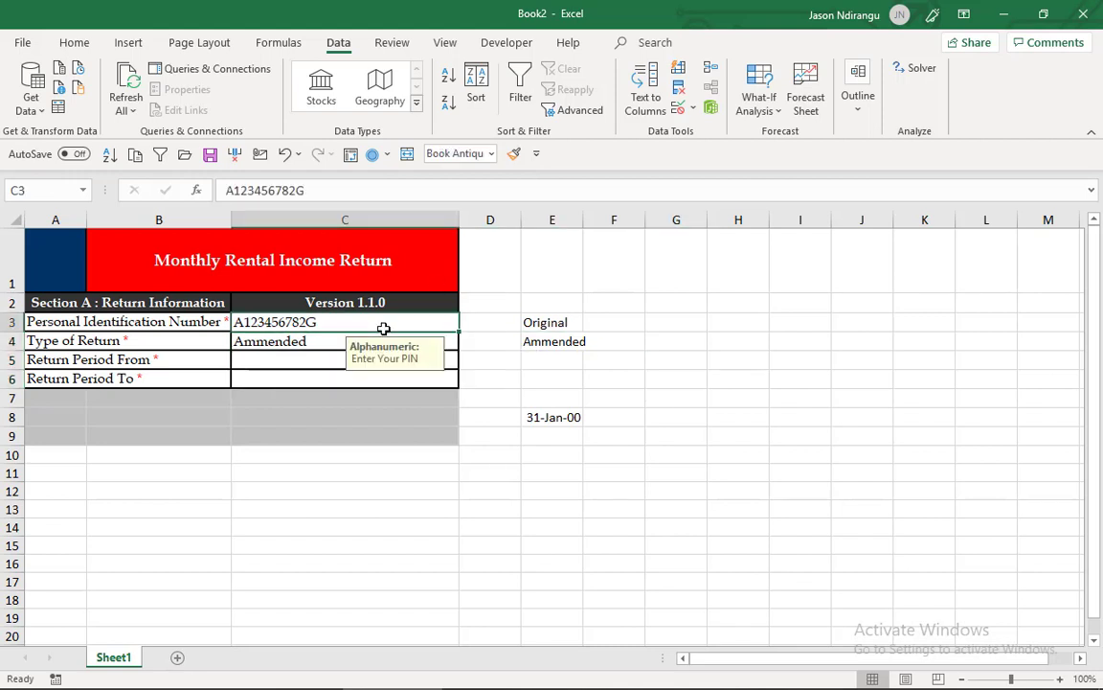
pyautogui.moveTo(383, 329)
pyautogui.mouseDown()
pyautogui.moveTo(390, 366)
pyautogui.moveTo(385, 341)
pyautogui.mouseUp()
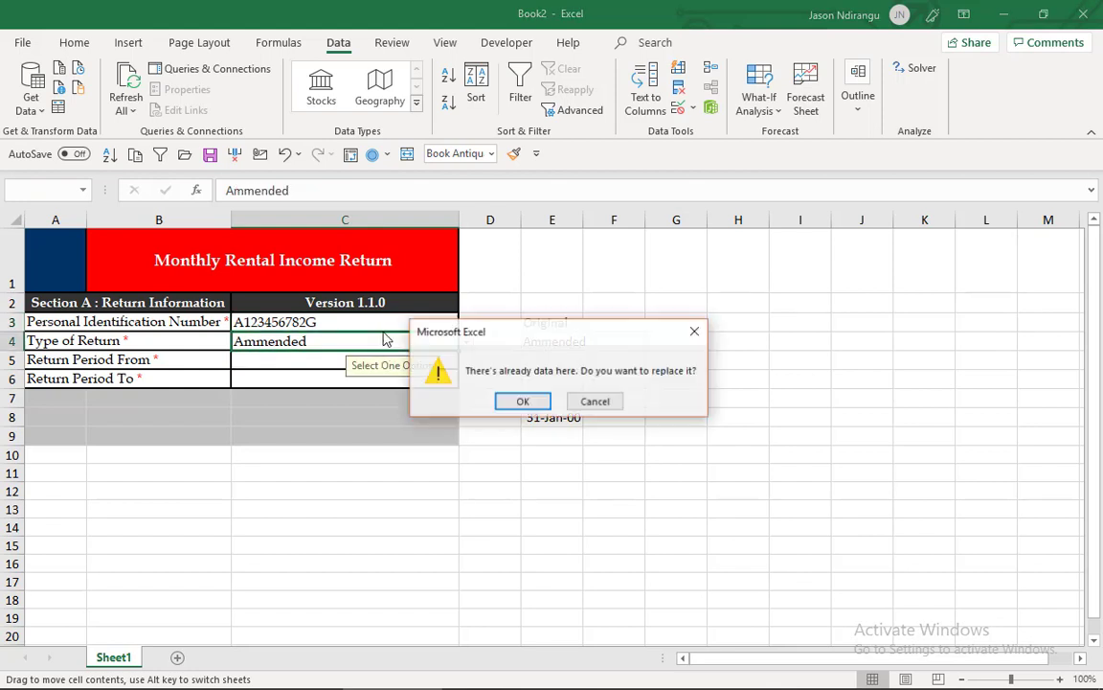
pyautogui.press('Escape')
# - Centre the contents of the input cells C3:C6 horizontally and increase their font size to 14
pyautogui.click(448, 320)
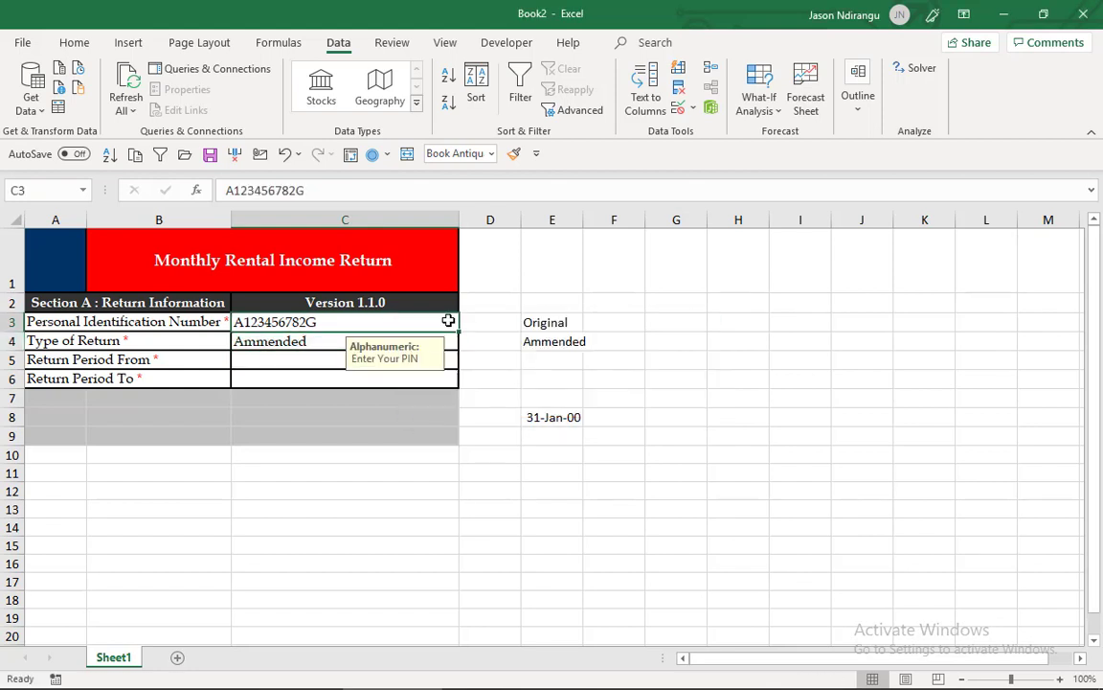
pyautogui.hotkey('shift', 'Down')
pyautogui.hotkey('shift', 'Down')
pyautogui.hotkey('shift', 'Down')
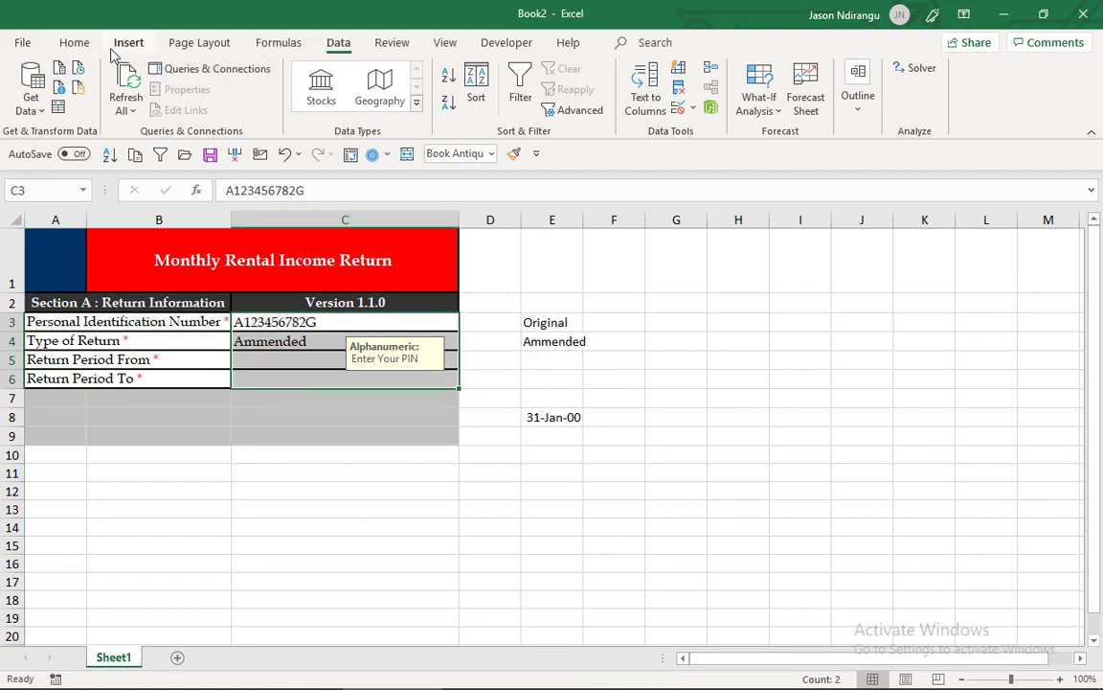
pyautogui.click(77, 45)
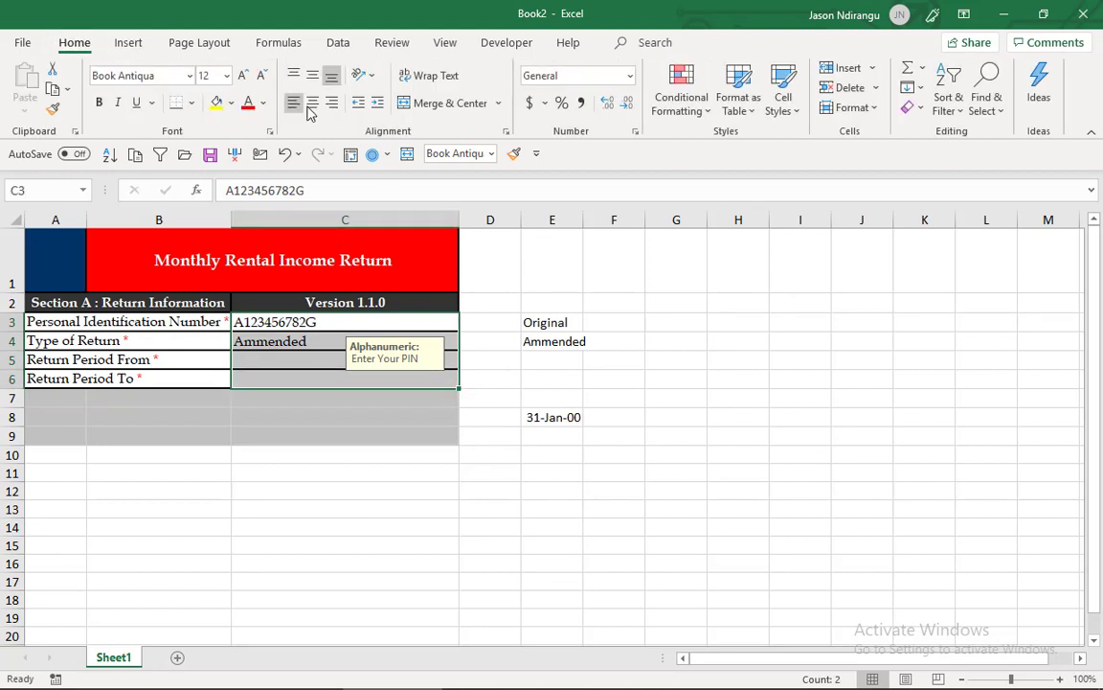
pyautogui.click(312, 103)
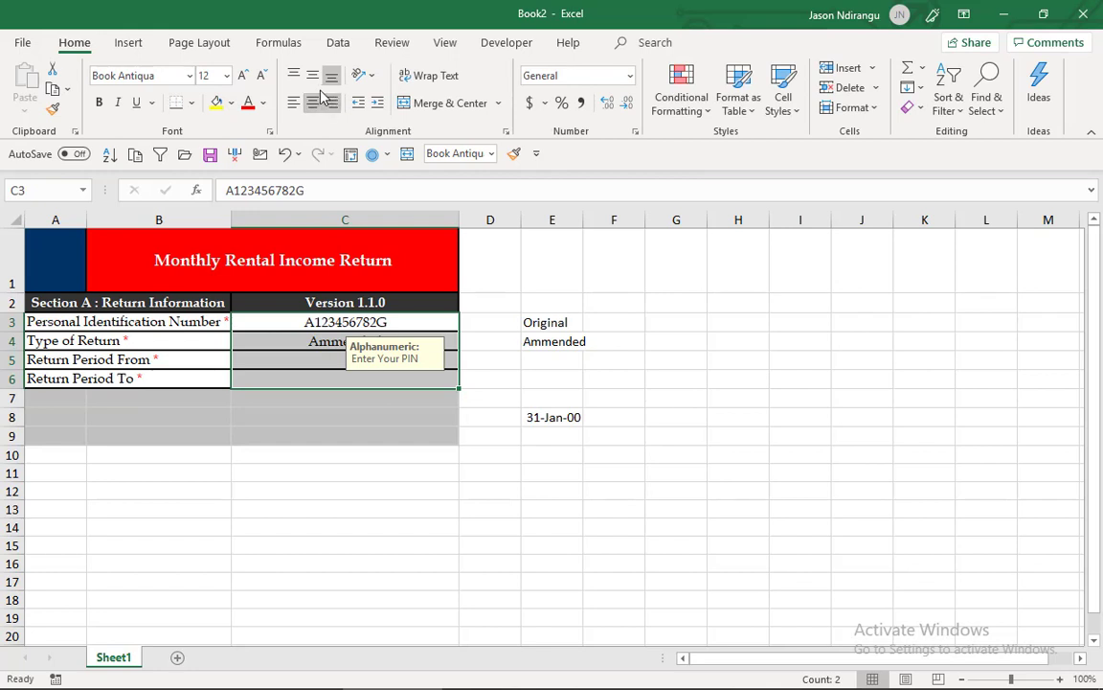
pyautogui.click(248, 78)
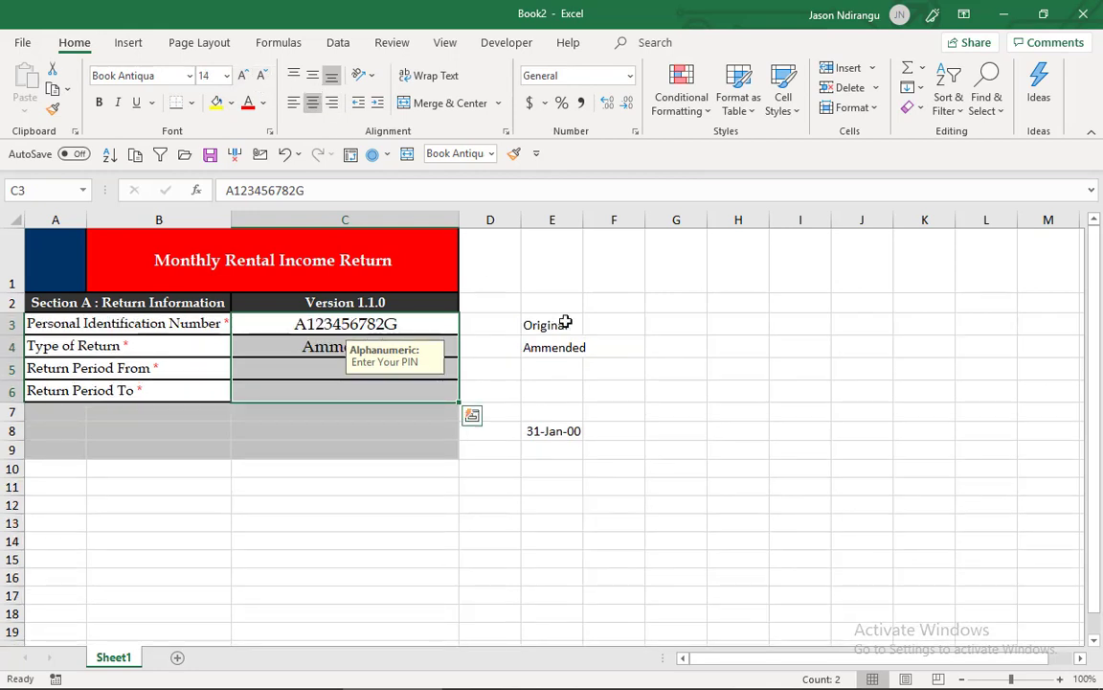
# - Apply the custom number format dd/mm/yyyy to the Return Period From cell C5 and copy its formatting to C6
pyautogui.click(361, 367)
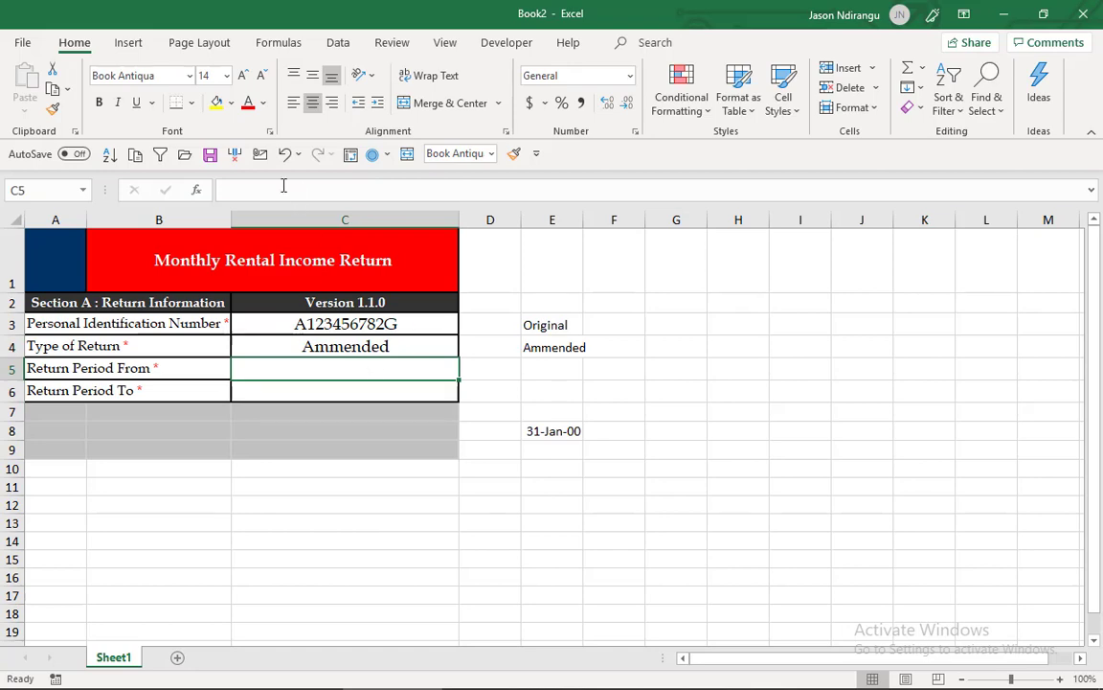
pyautogui.click(130, 52)
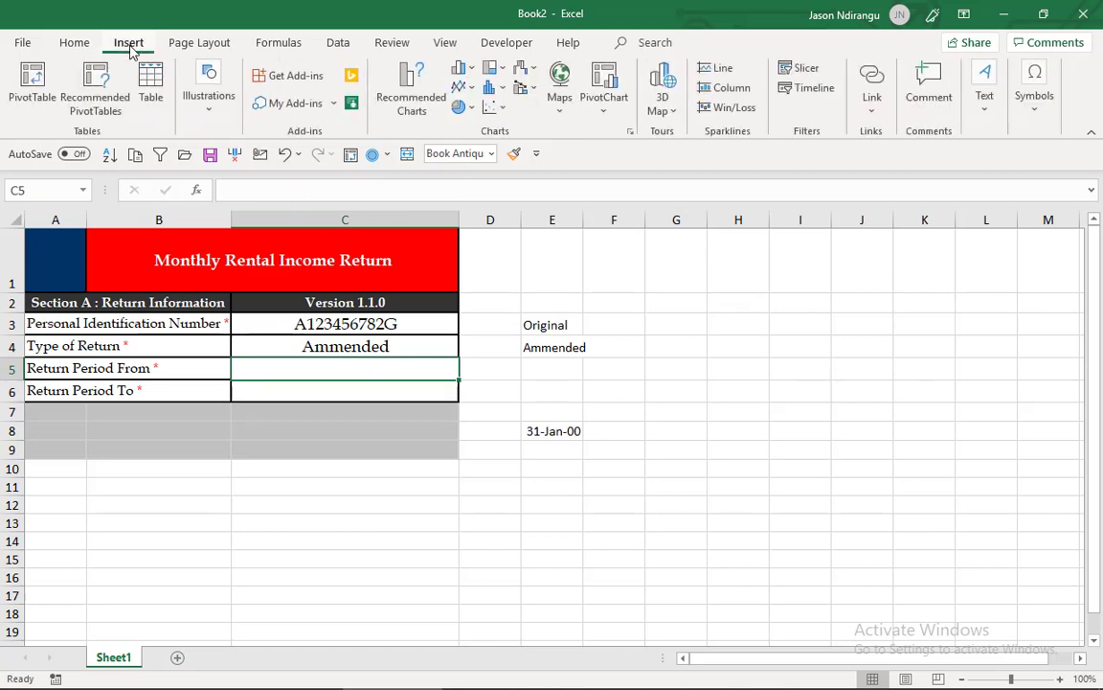
pyautogui.click(77, 50)
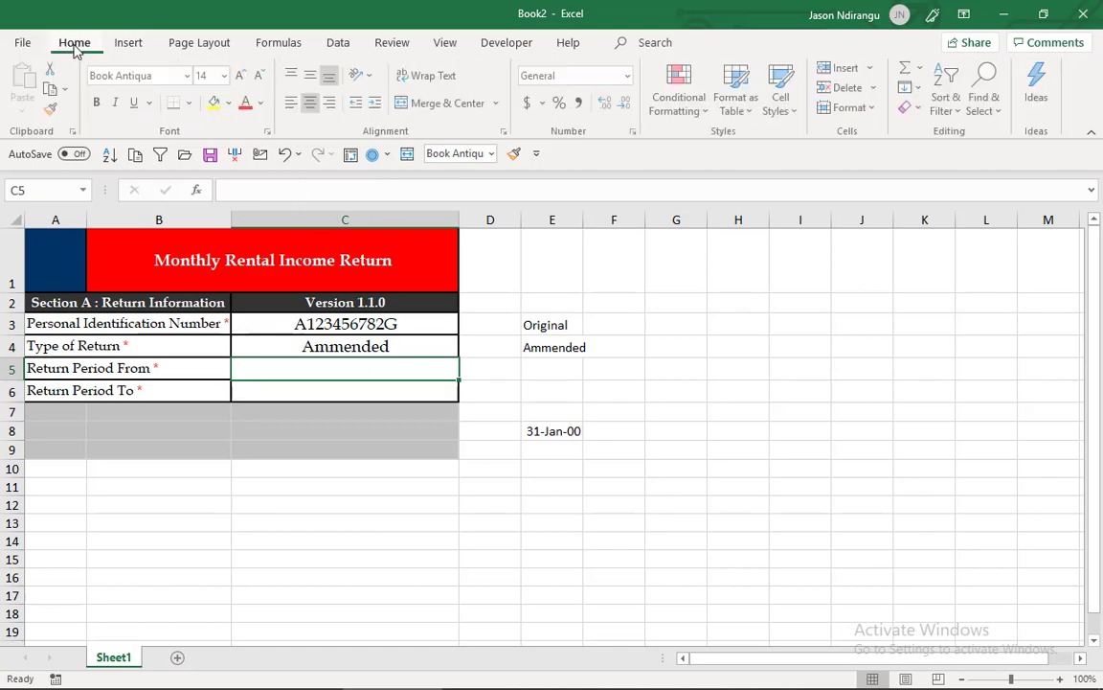
pyautogui.click(630, 76)
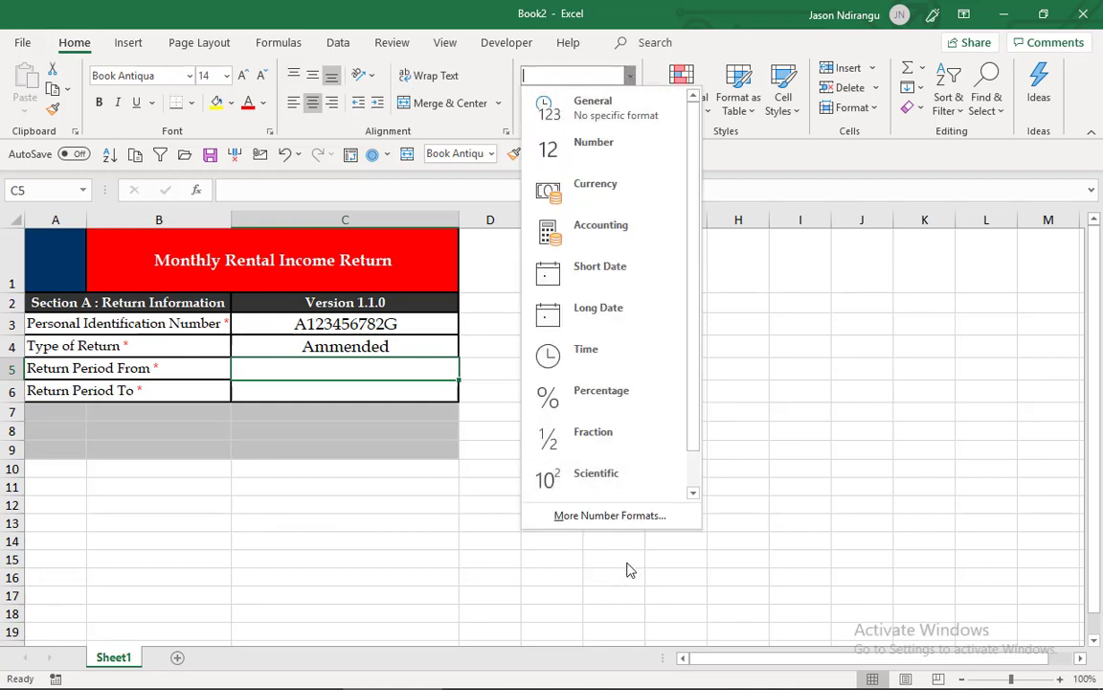
pyautogui.click(628, 518)
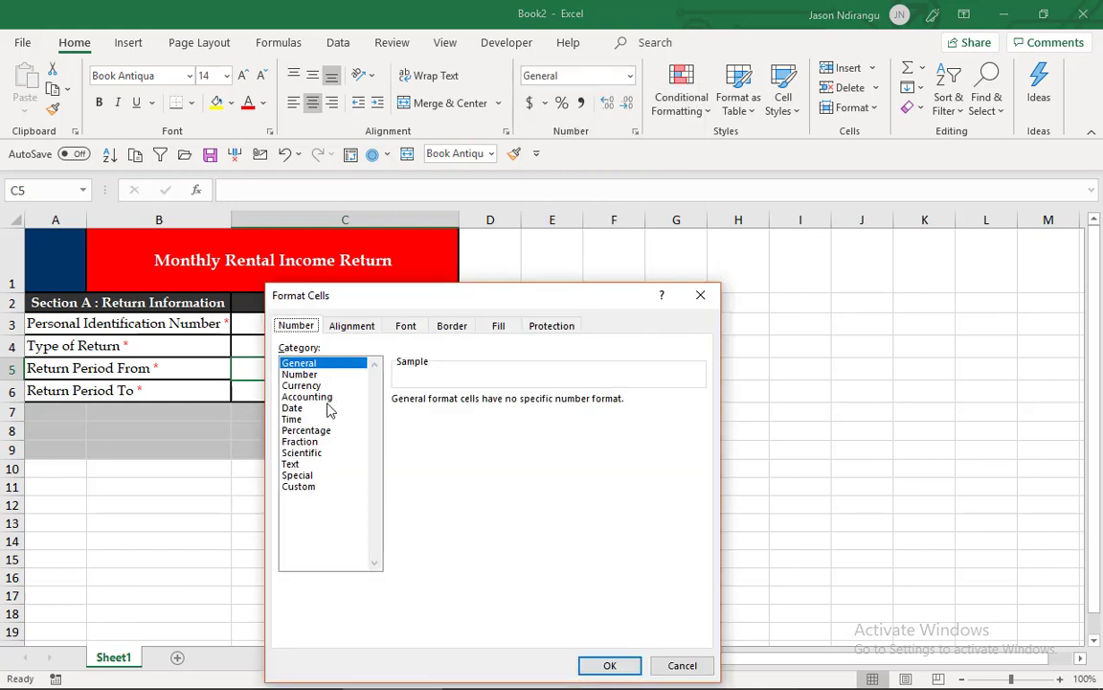
pyautogui.click(323, 409)
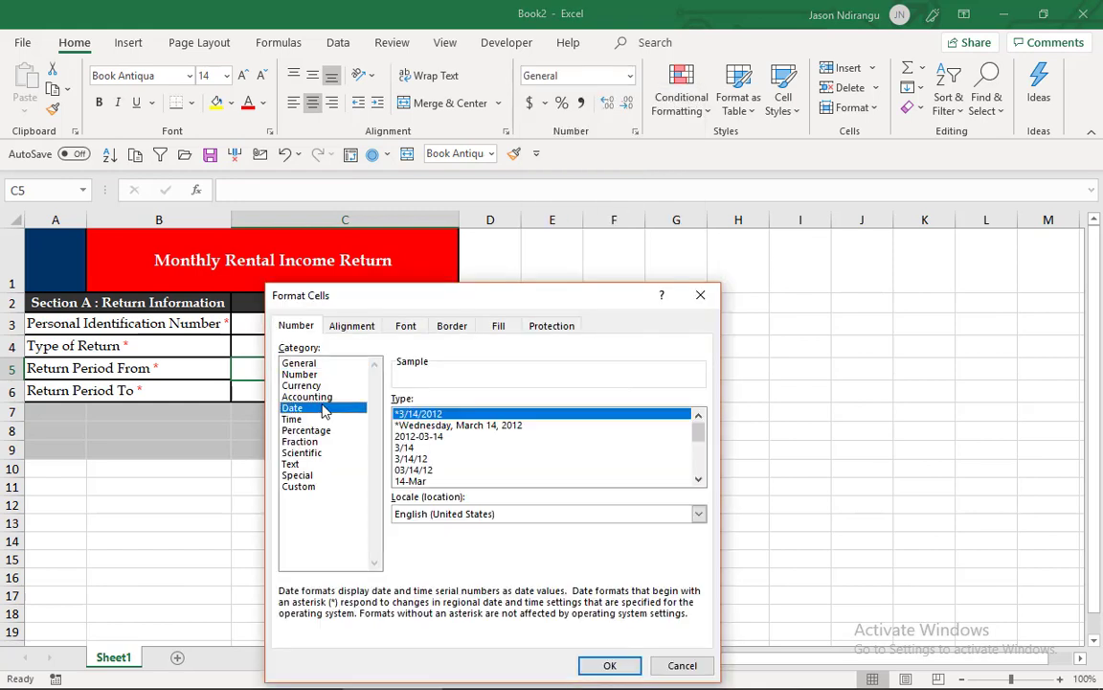
pyautogui.click(319, 486)
pyautogui.click(698, 541)
pyautogui.click(698, 541)
pyautogui.click(698, 541)
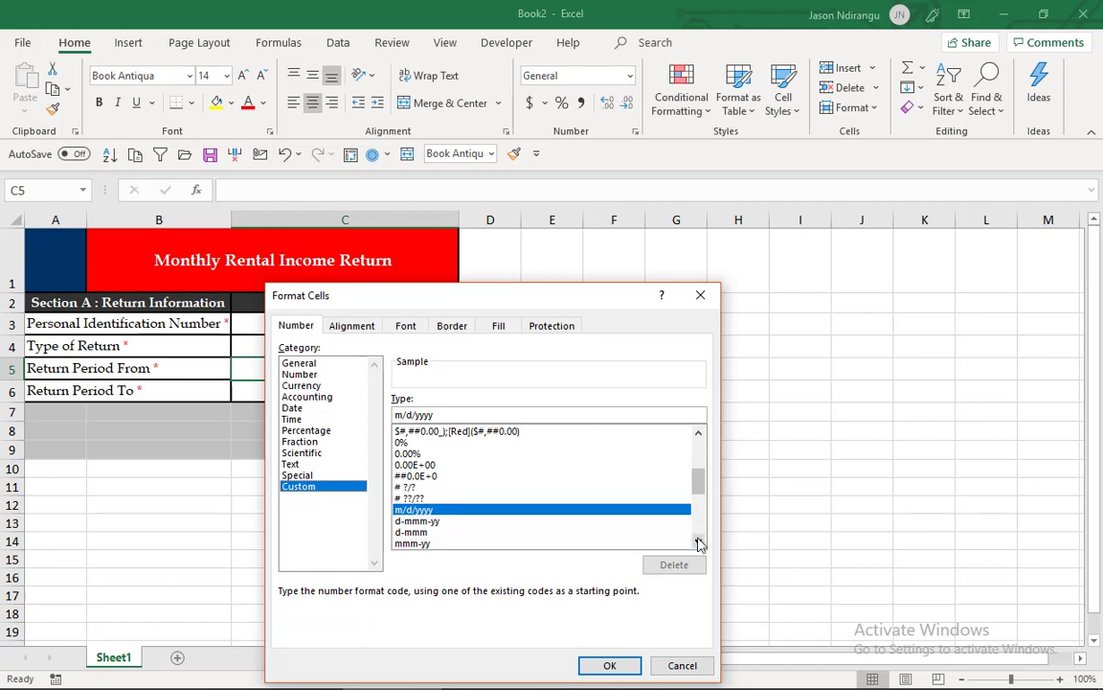
pyautogui.click(698, 541)
pyautogui.click(698, 541)
pyautogui.click(698, 541)
pyautogui.click(699, 542)
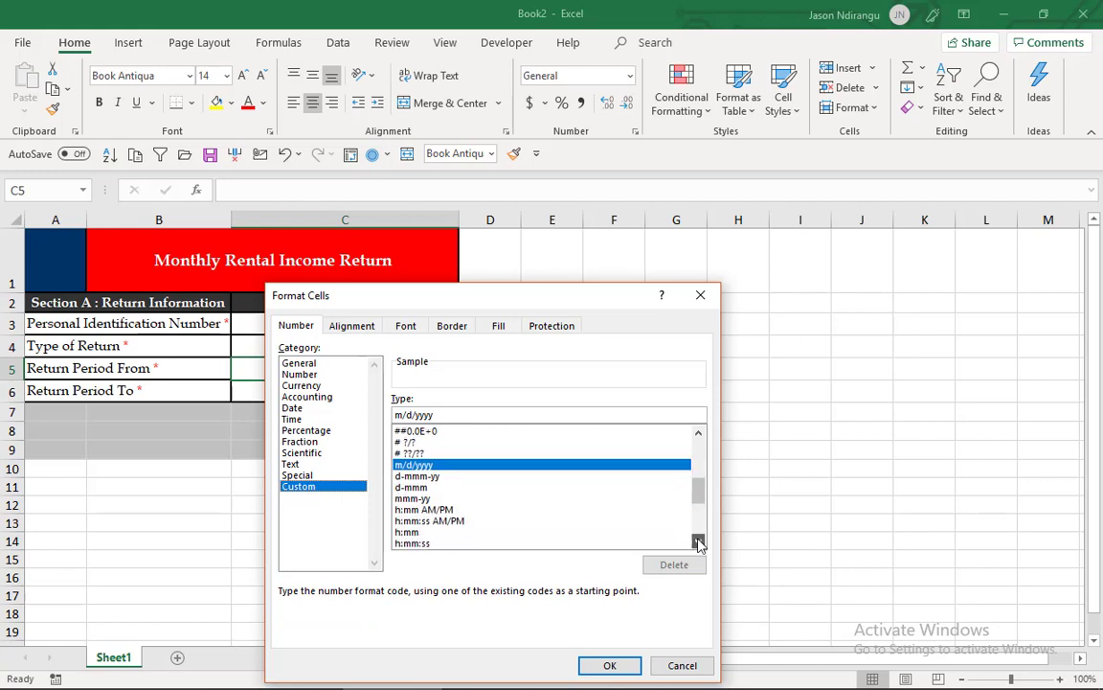
pyautogui.click(401, 415)
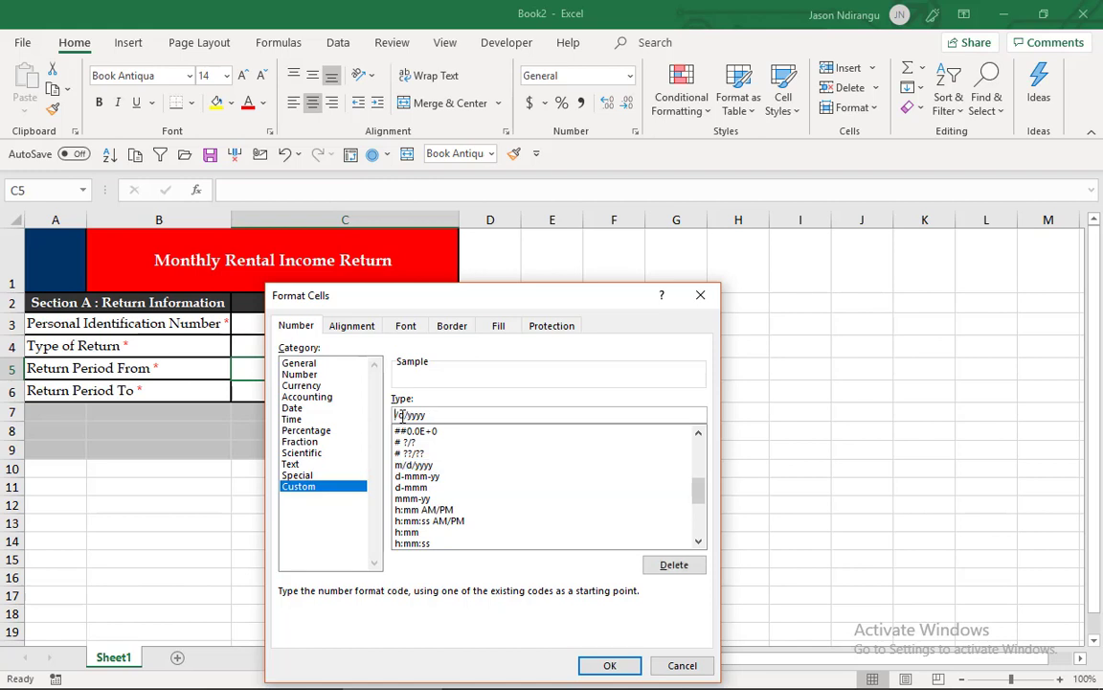
pyautogui.press('BackSpace')
pyautogui.write('dd')
pyautogui.click(417, 417)
pyautogui.press('BackSpace')
pyautogui.write('mm')
pyautogui.click(608, 664)
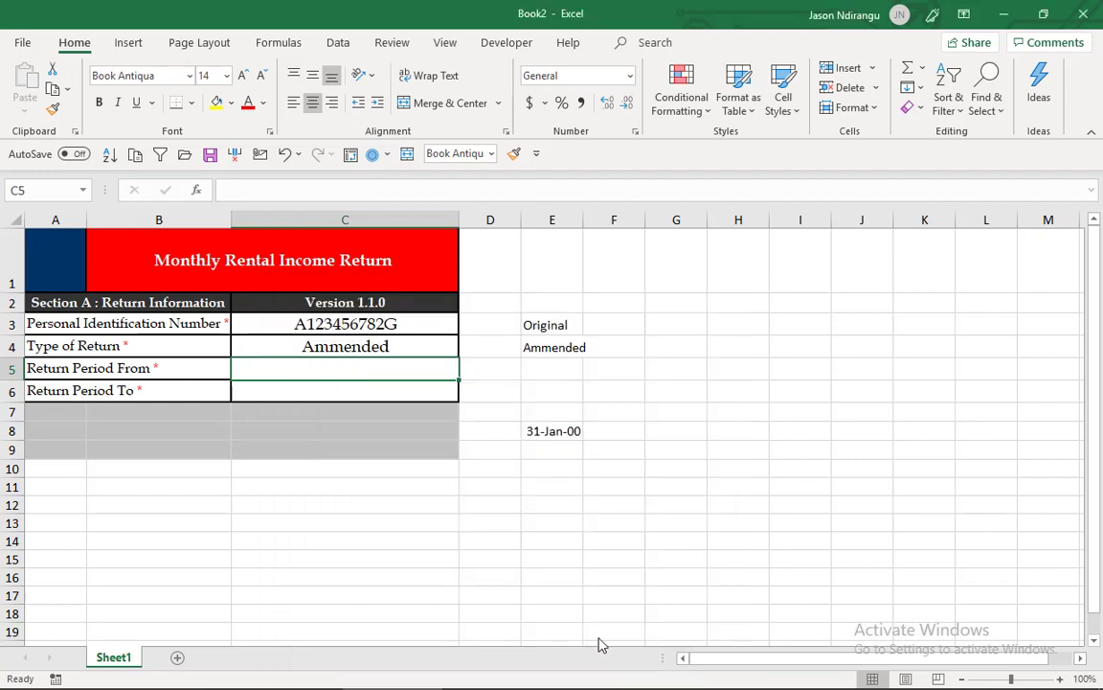
pyautogui.click(515, 156)
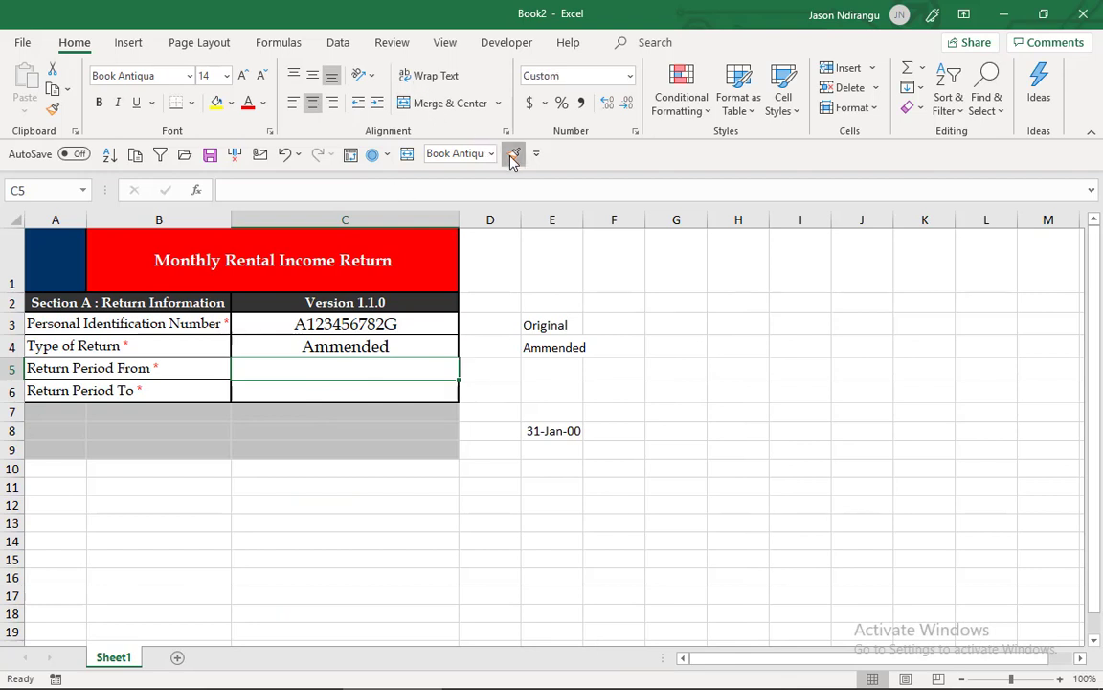
pyautogui.click(409, 392)
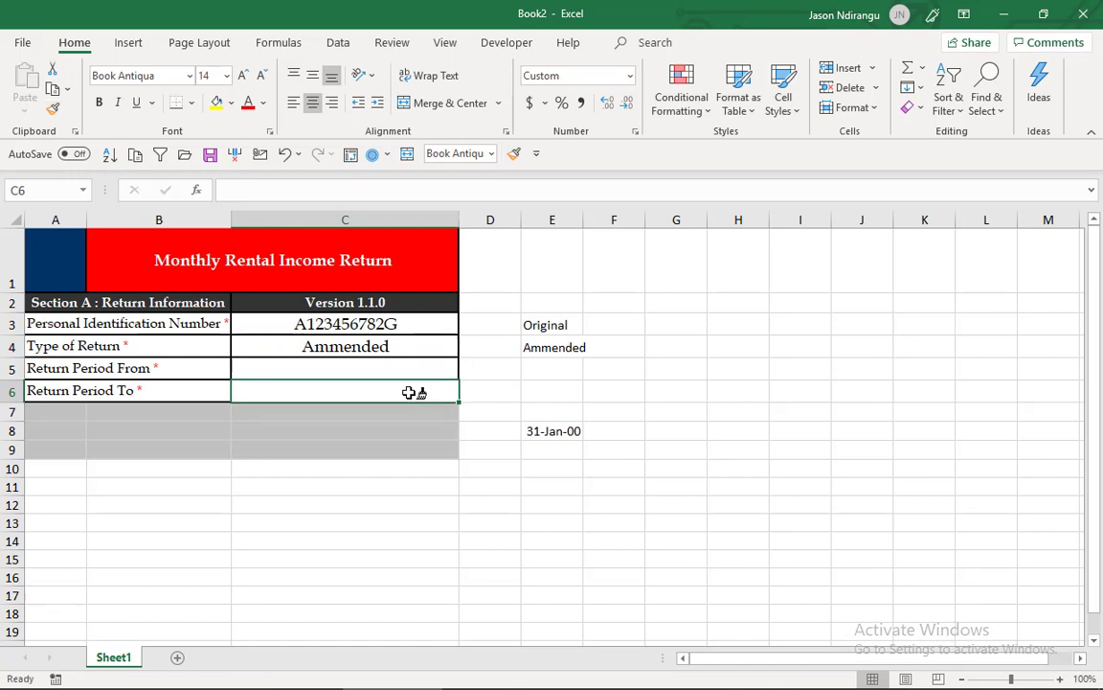
# - Enter 01/01/2019 as the Return Period From date in cell C5
pyautogui.click(406, 372)
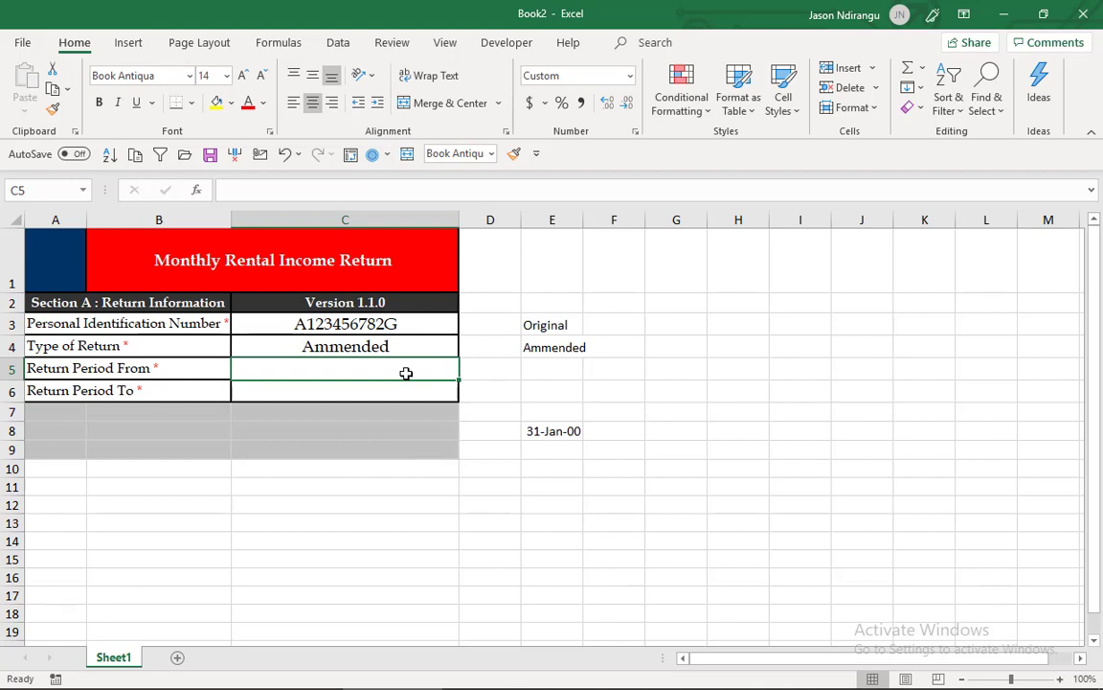
pyautogui.write('01')
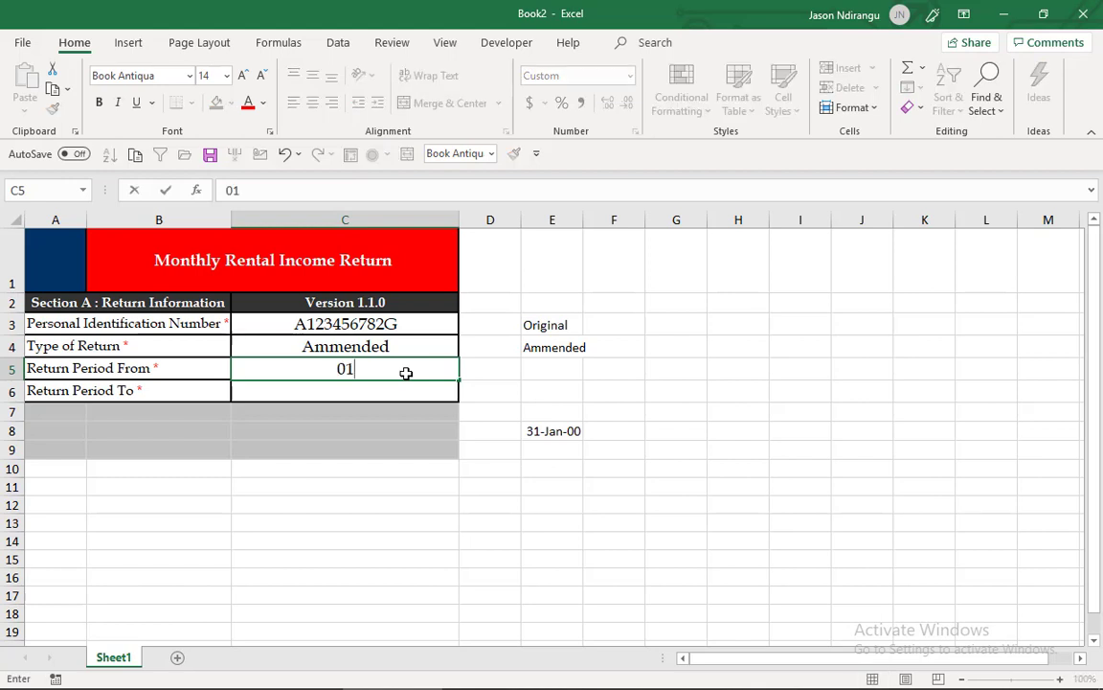
pyautogui.write('/01/')
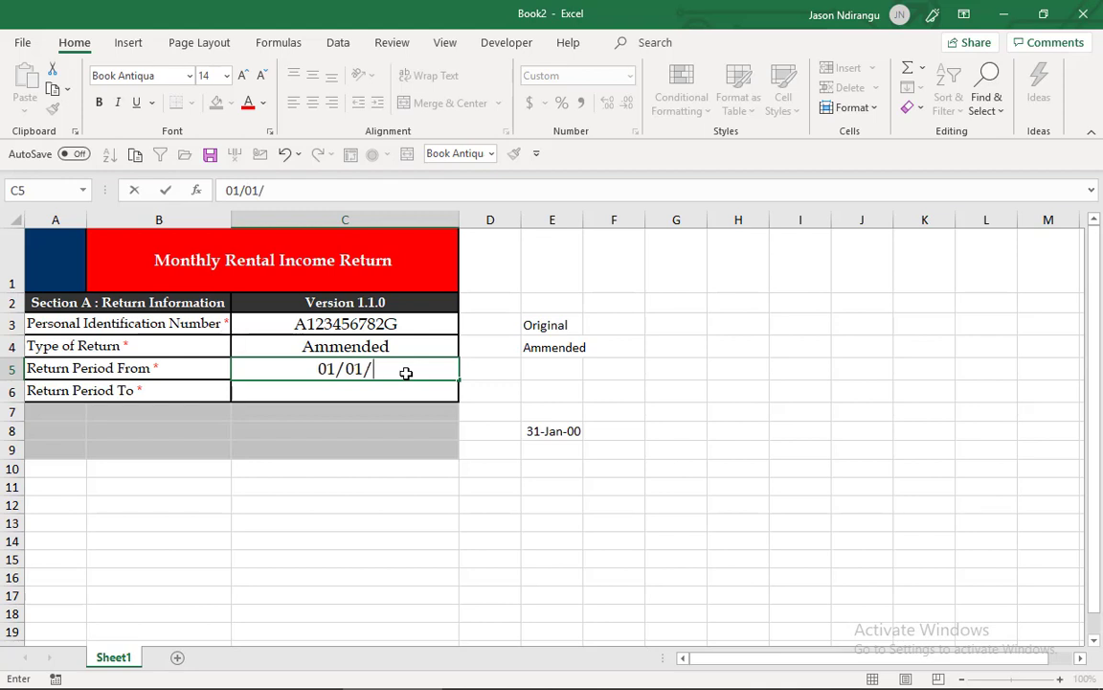
pyautogui.write('20')
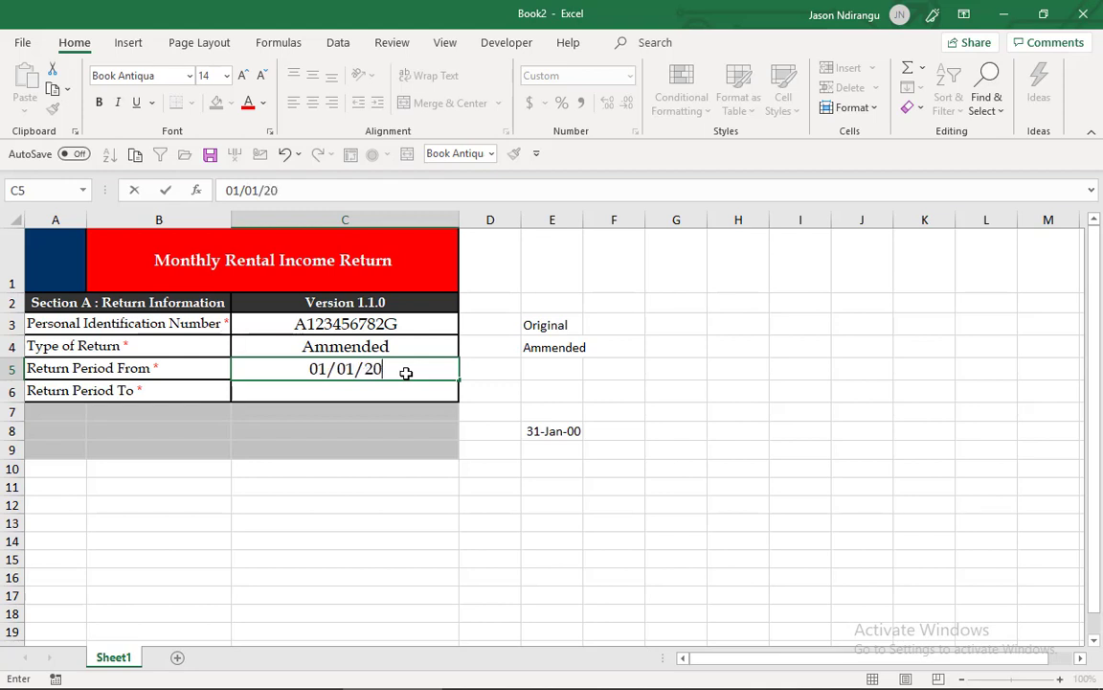
pyautogui.write('19')
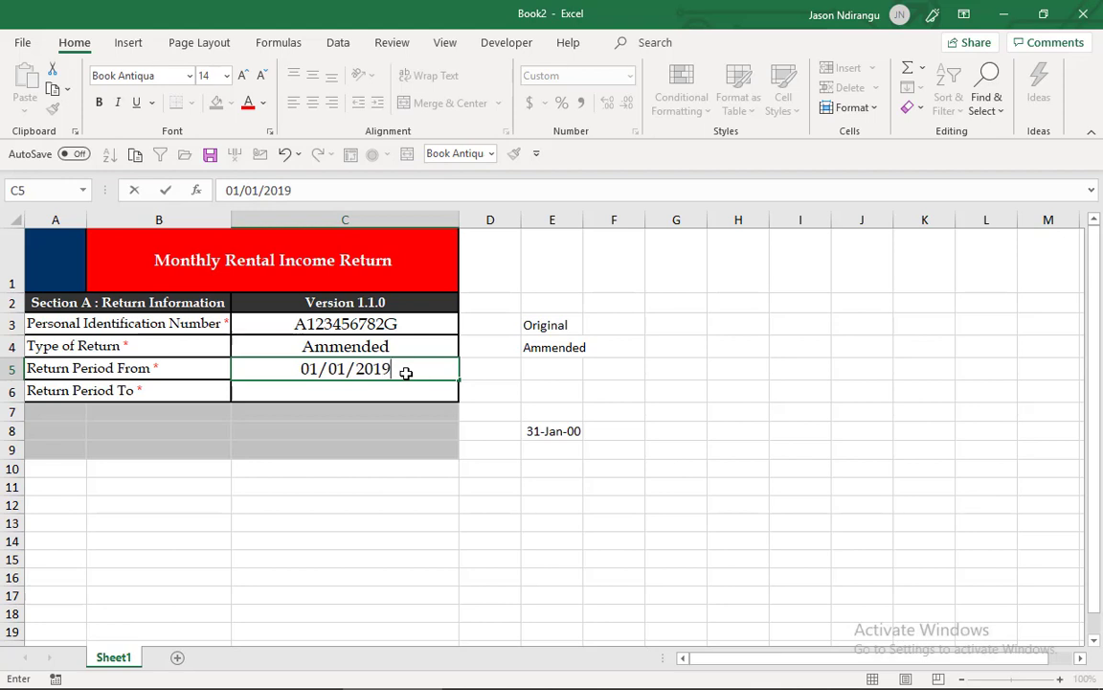
pyautogui.press('Return')
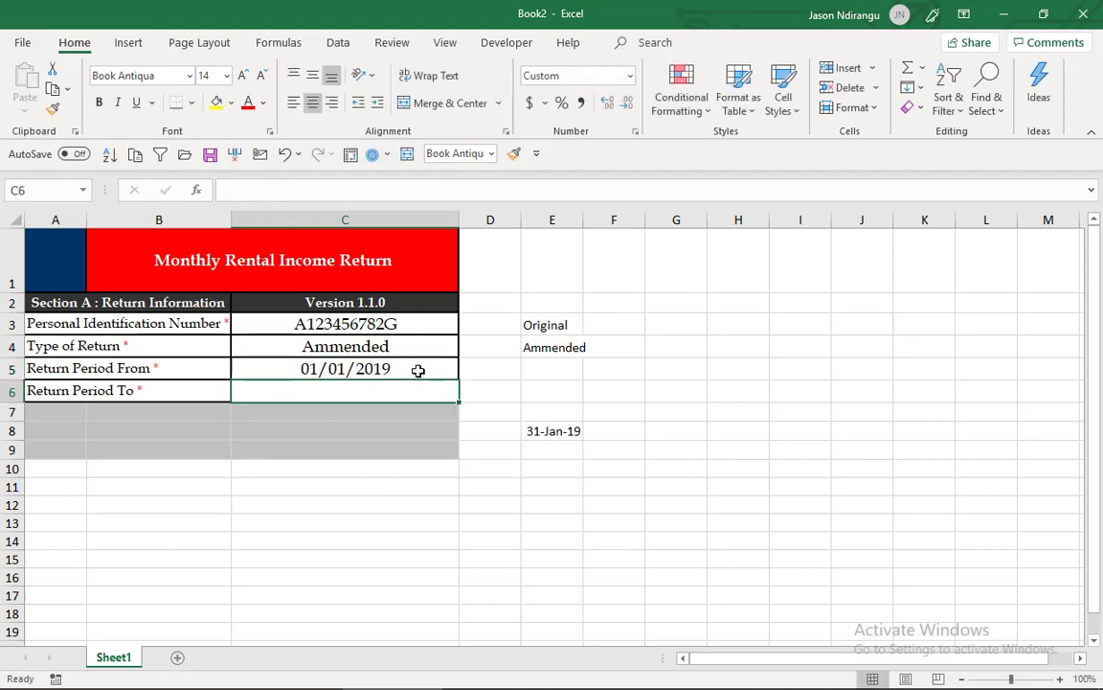
pyautogui.click(418, 371)
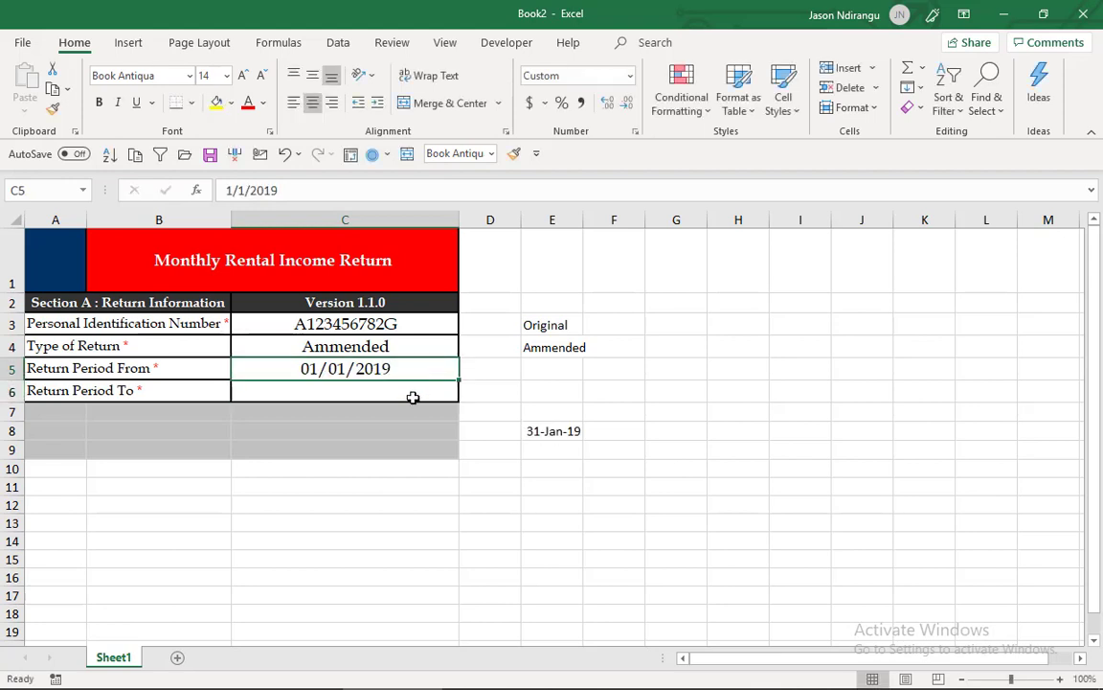
# - Set the Return Period To cell C6 to Custom validation with the formula =C6=EOMONTH(C5,0) and apply it
pyautogui.click(413, 397)
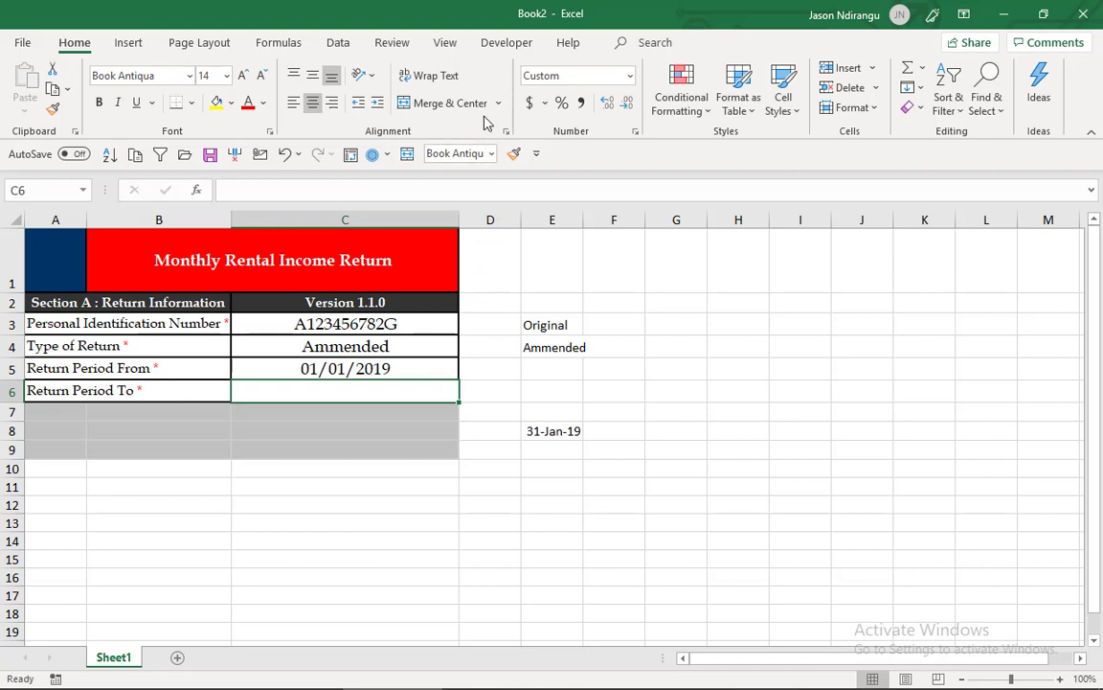
pyautogui.click(350, 48)
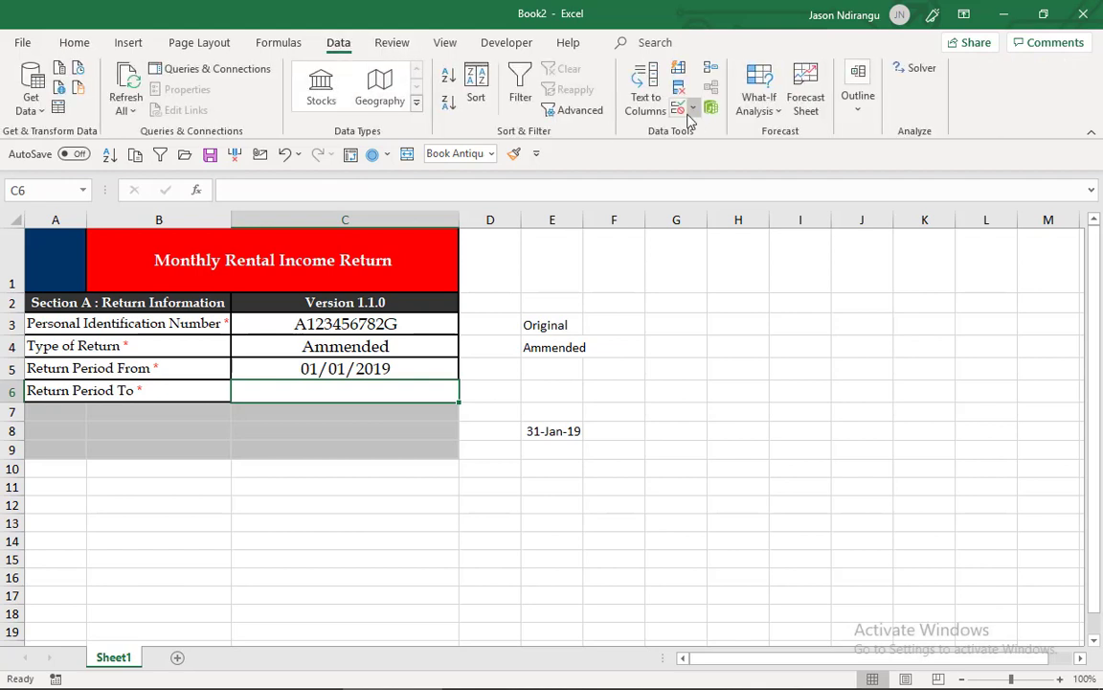
pyautogui.click(682, 110)
pyautogui.click(471, 445)
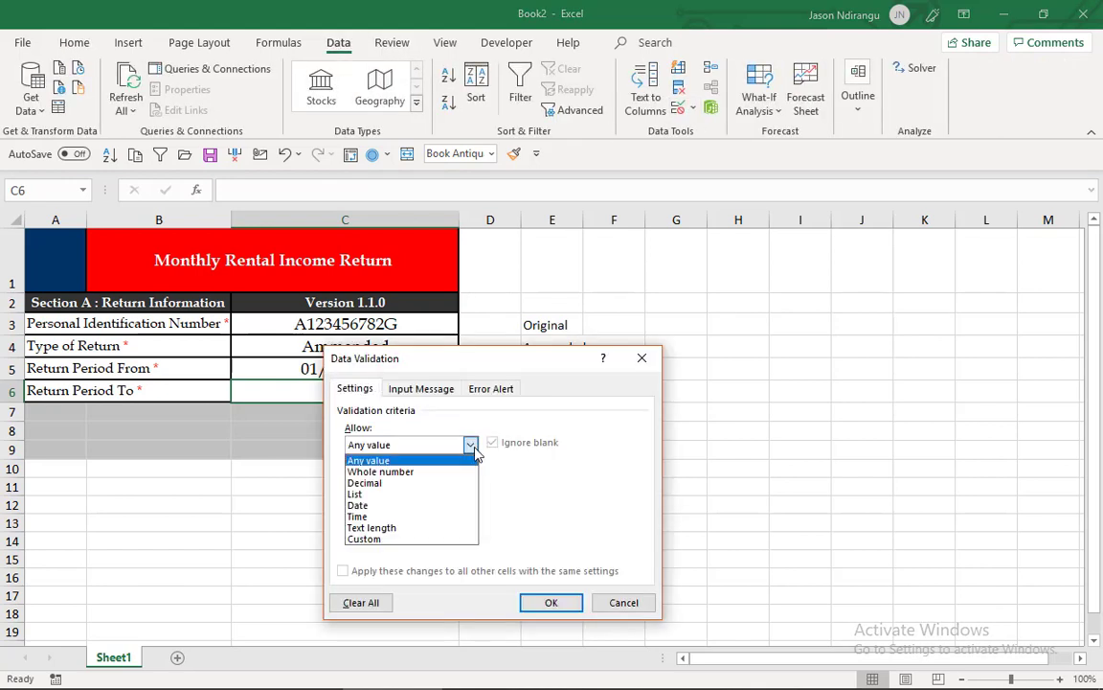
pyautogui.click(446, 539)
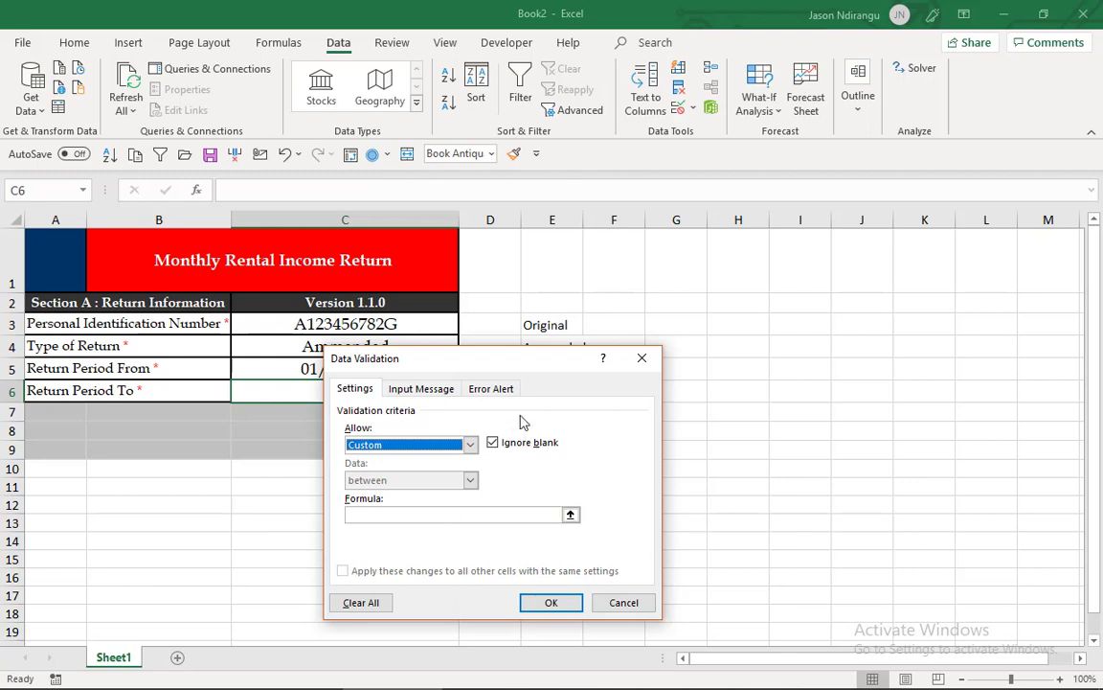
pyautogui.click(521, 520)
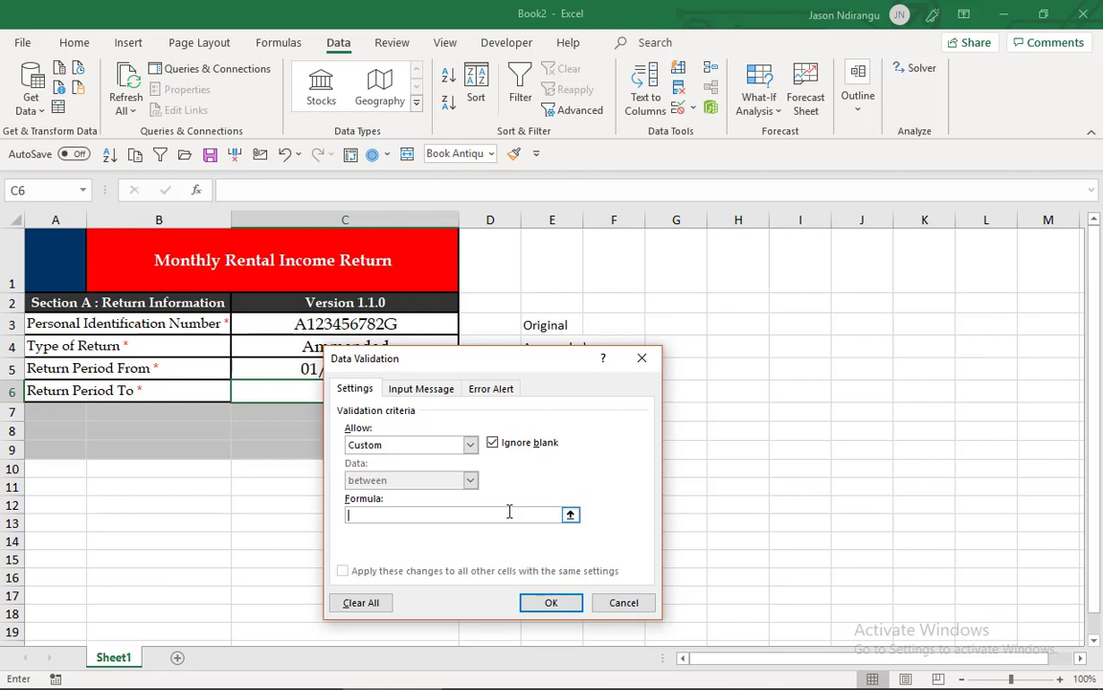
pyautogui.write('=')
pyautogui.click(285, 389)
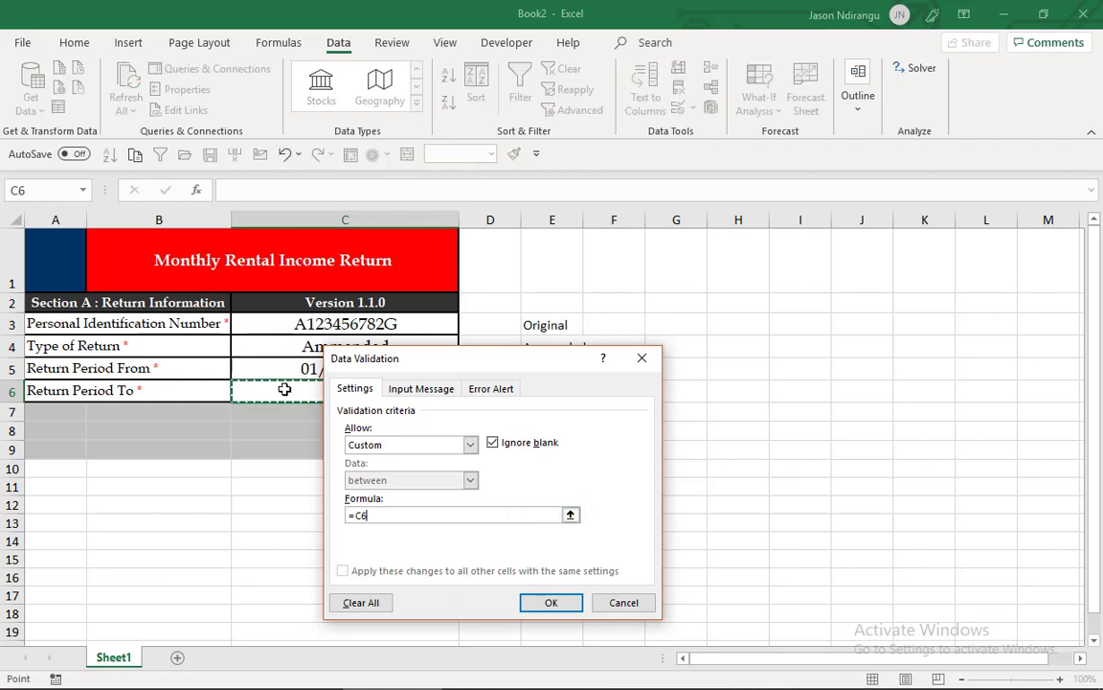
pyautogui.write('=eomonth')
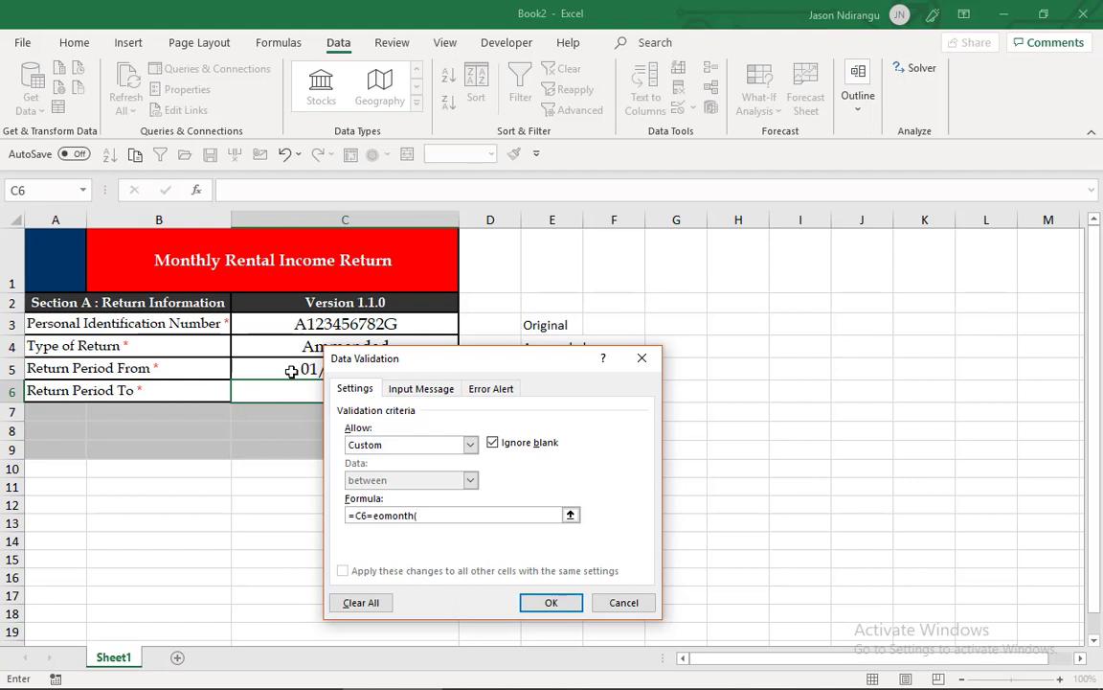
pyautogui.write('(')
pyautogui.click(292, 372)
pyautogui.write(',0)')
pyautogui.press('Return')
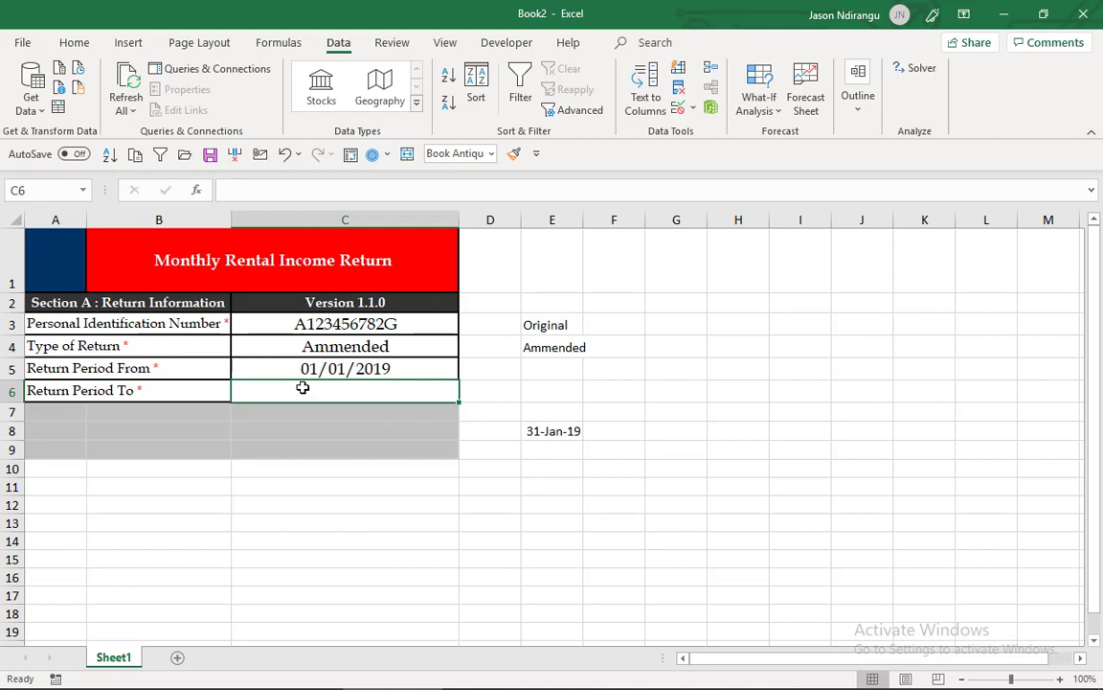
# - Enter 01/31/2019 as the Return Period To date in cell C6
pyautogui.write('31')
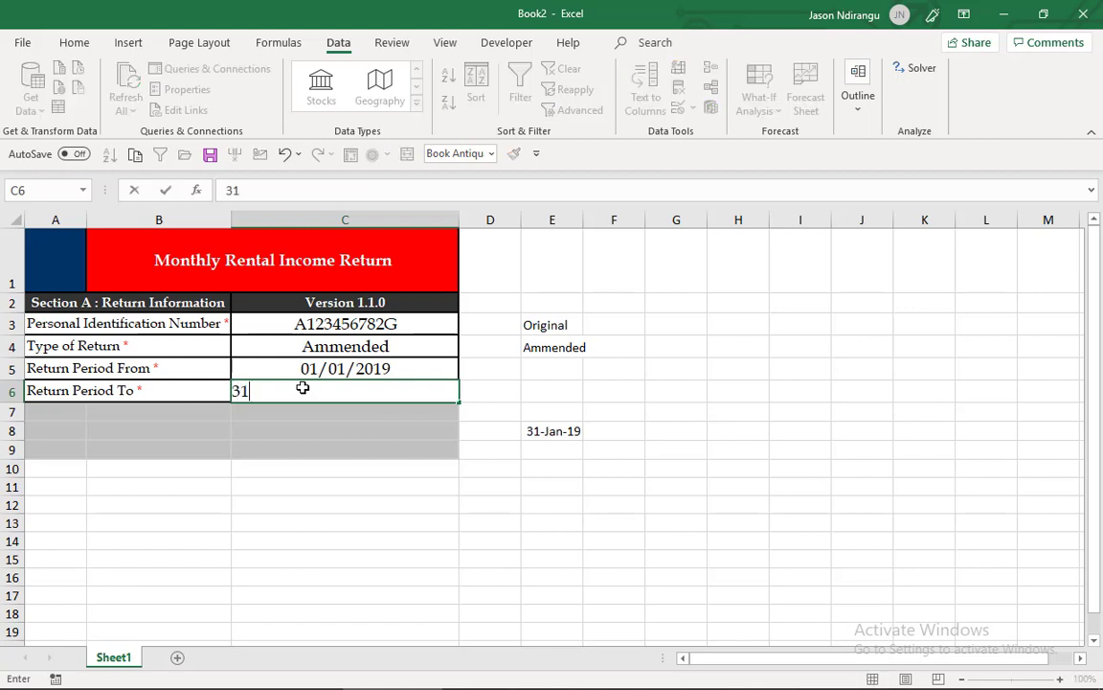
pyautogui.press('BackSpace')
pyautogui.press('BackSpace')
pyautogui.write('0')
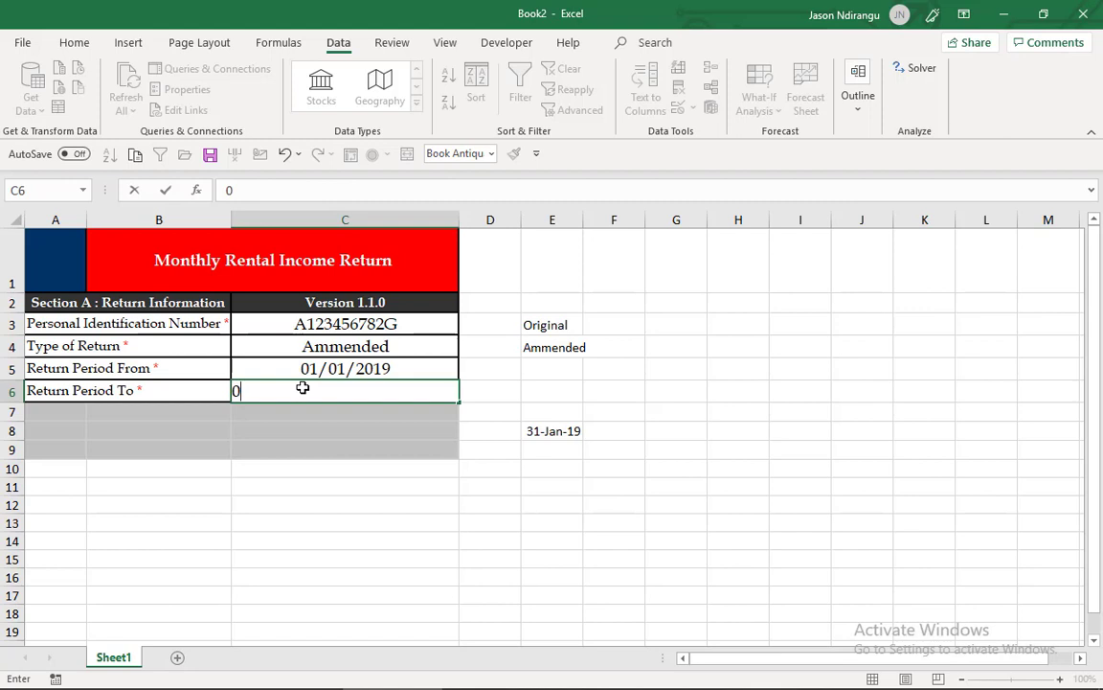
pyautogui.write('1/')
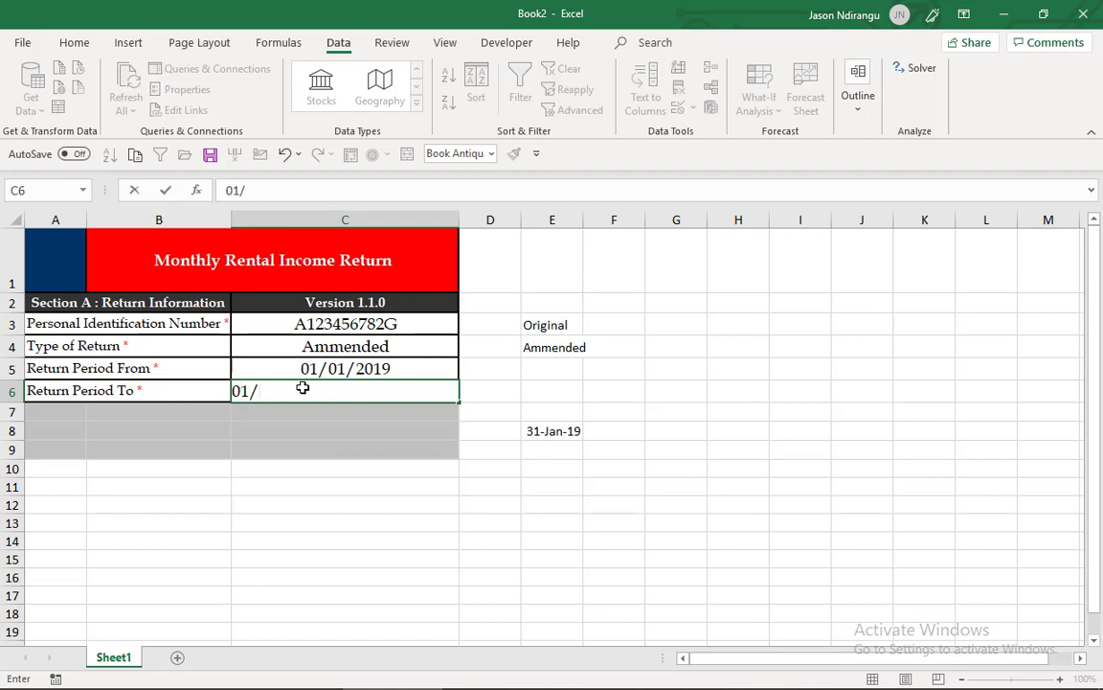
pyautogui.write('31/2019')
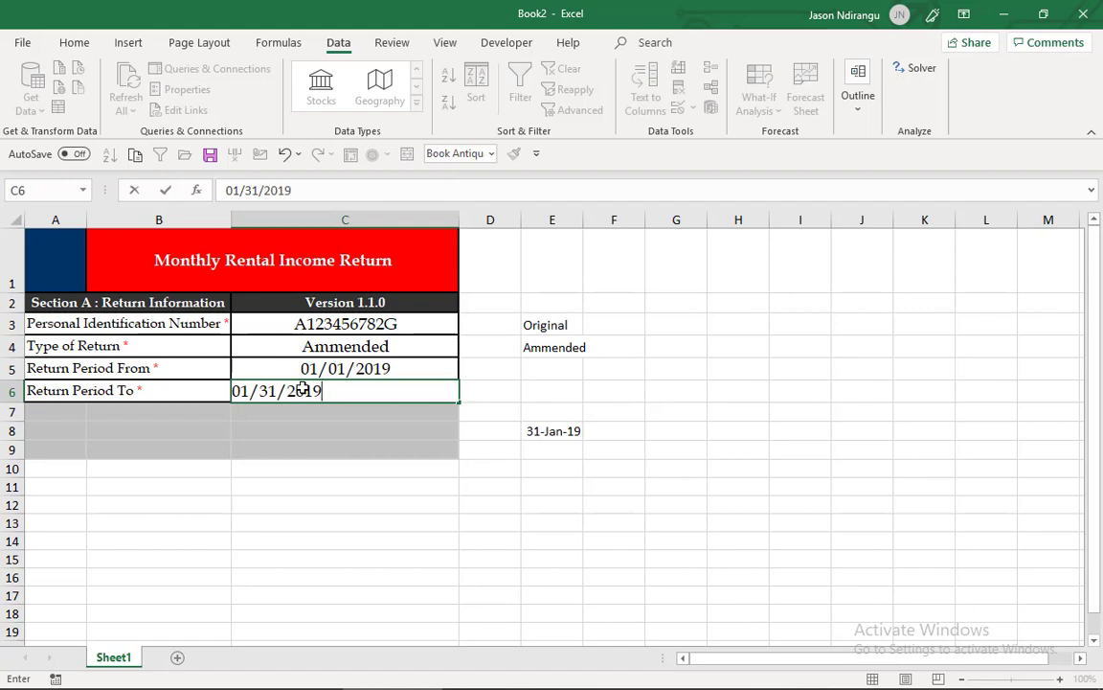
pyautogui.press('Return')
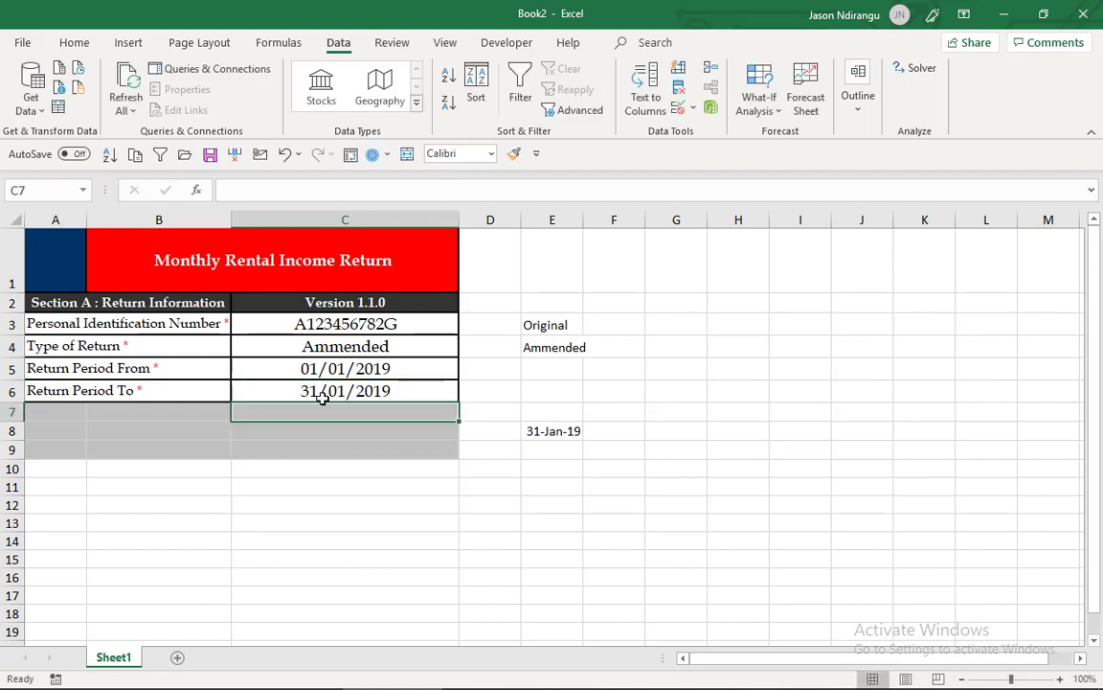
# - Test the Return Period To validation by trying to change the date in cell C6 to 1/28/2019, and cancel the entry
pyautogui.click(325, 390)
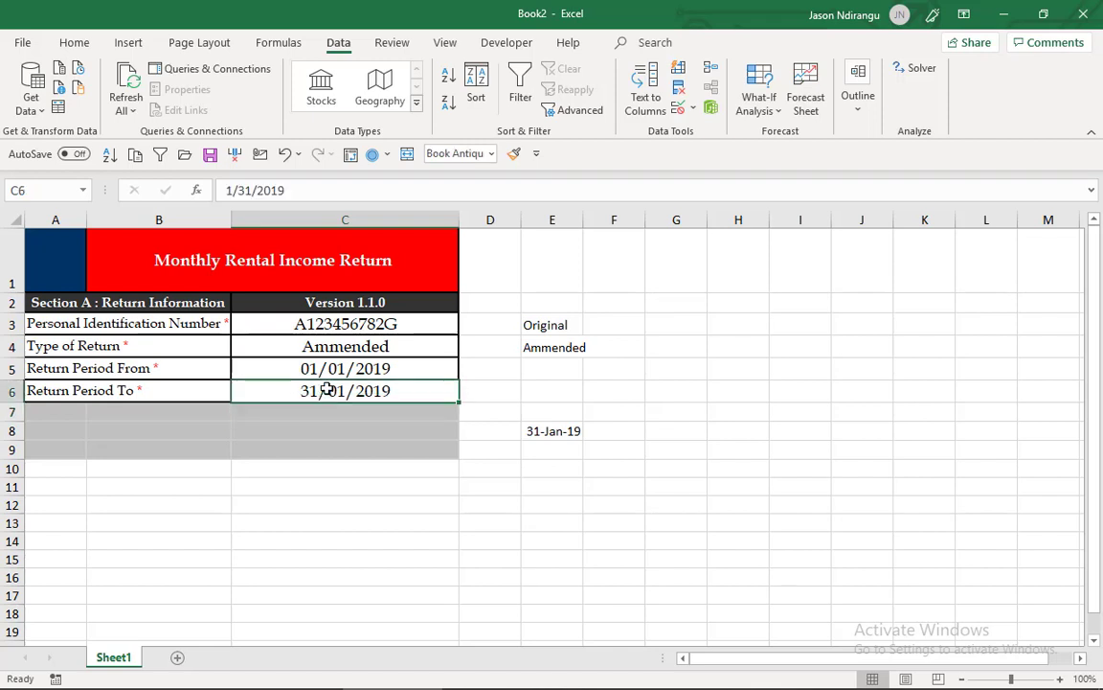
pyautogui.click(252, 195)
pyautogui.press('BackSpace')
pyautogui.press('BackSpace')
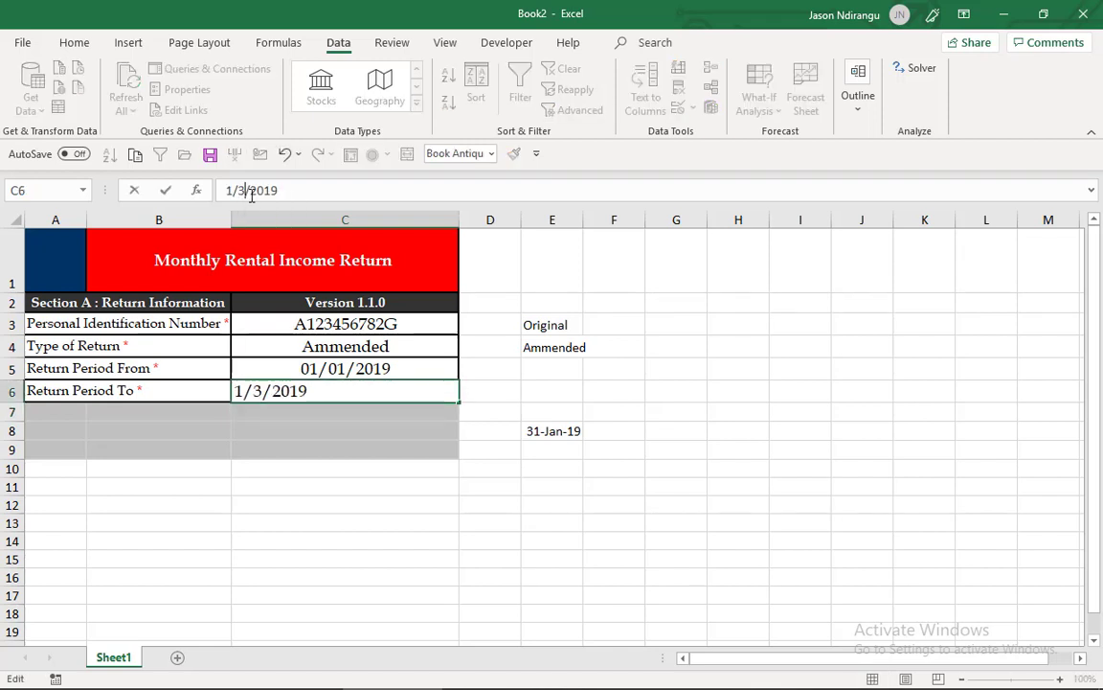
pyautogui.write('28')
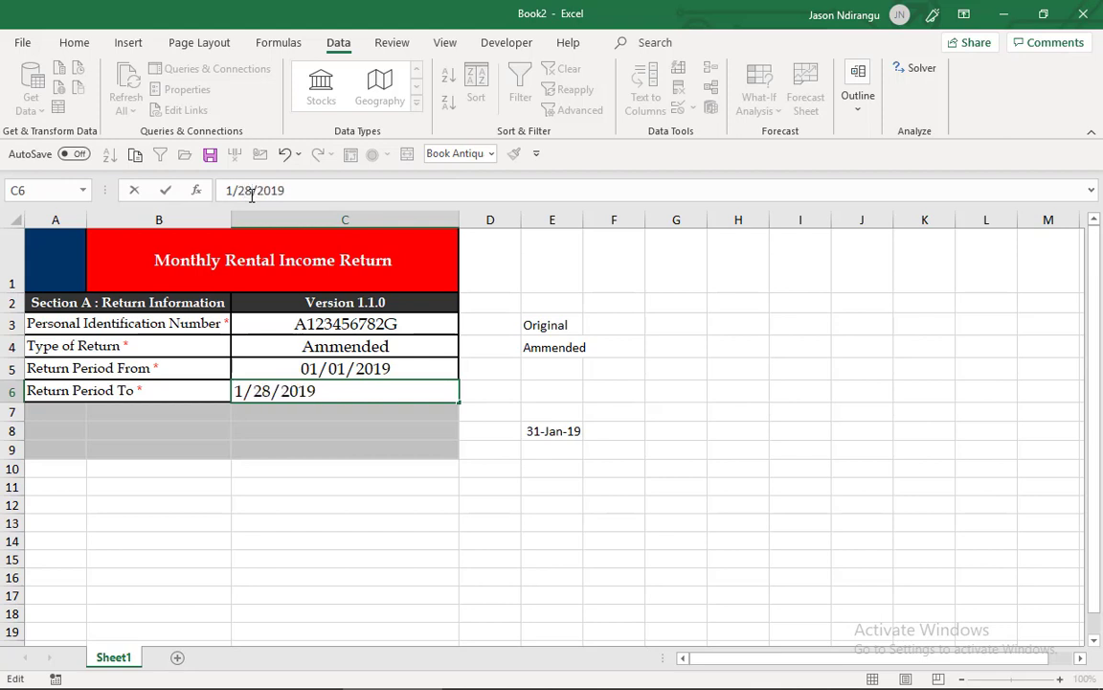
pyautogui.press('Return')
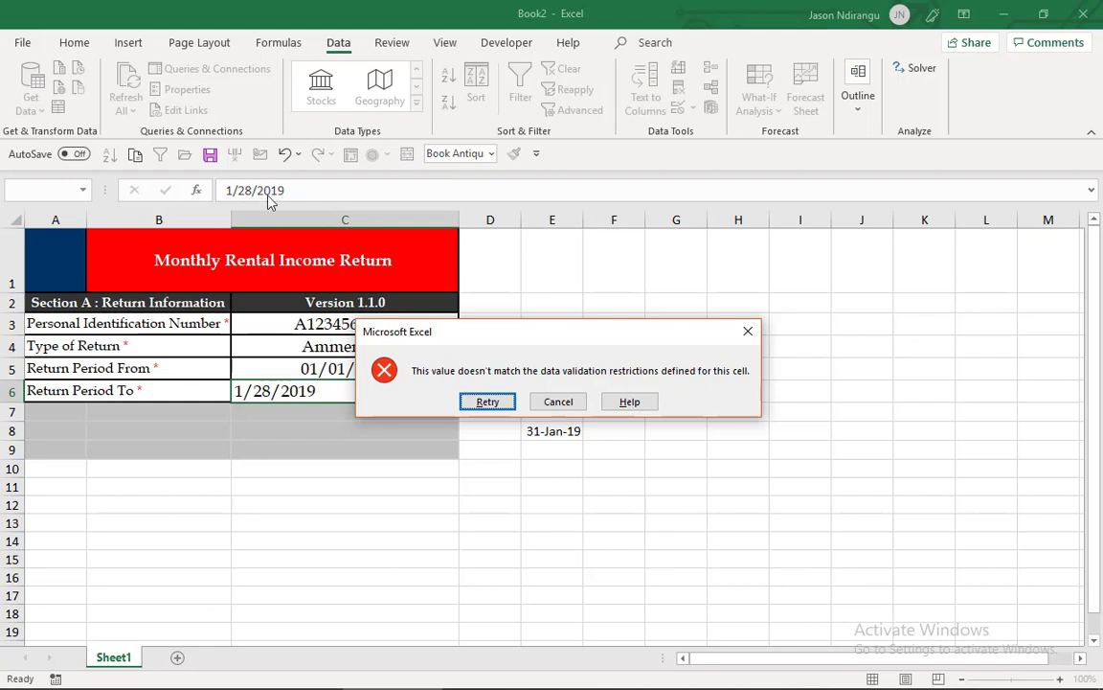
pyautogui.click(561, 404)
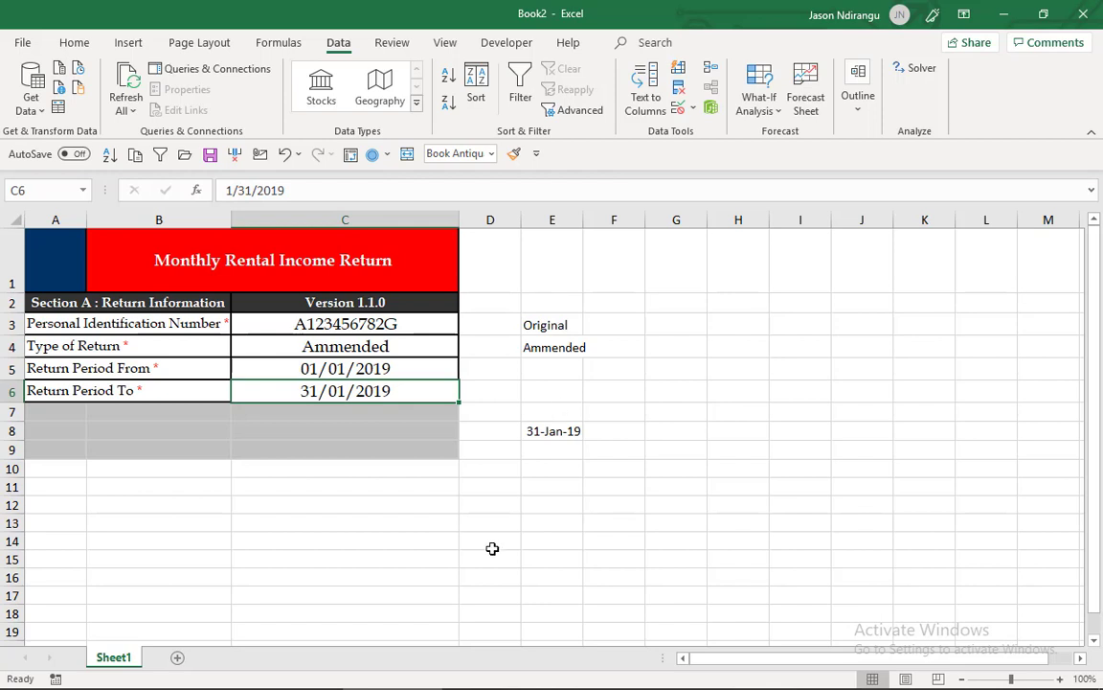
# - Add a new worksheet after Sheet1
pyautogui.click(179, 658)
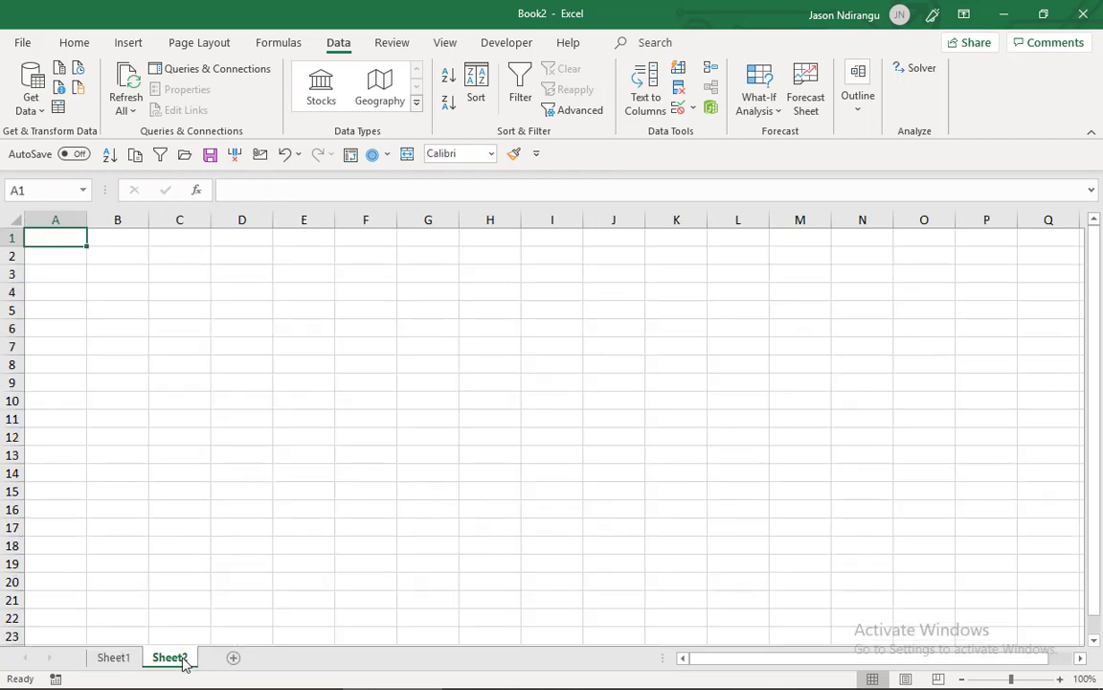
pyautogui.hotkey('alt', 'Tab')
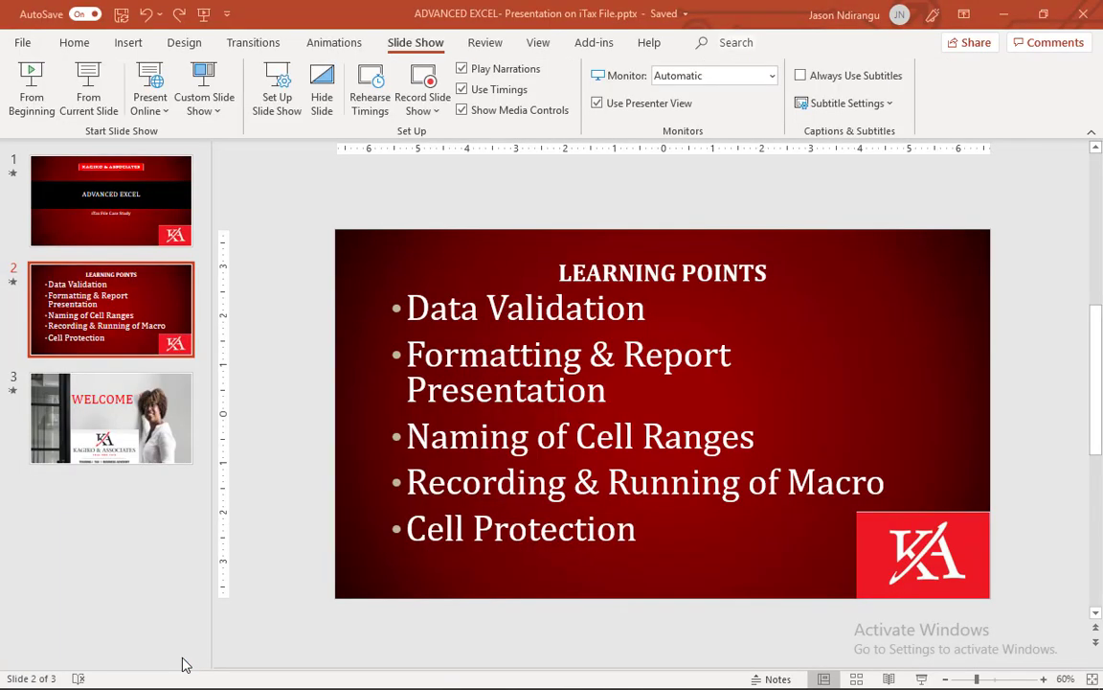
pyautogui.hotkey('alt', 'Tab')
pyautogui.hotkey('alt', 'Tab')
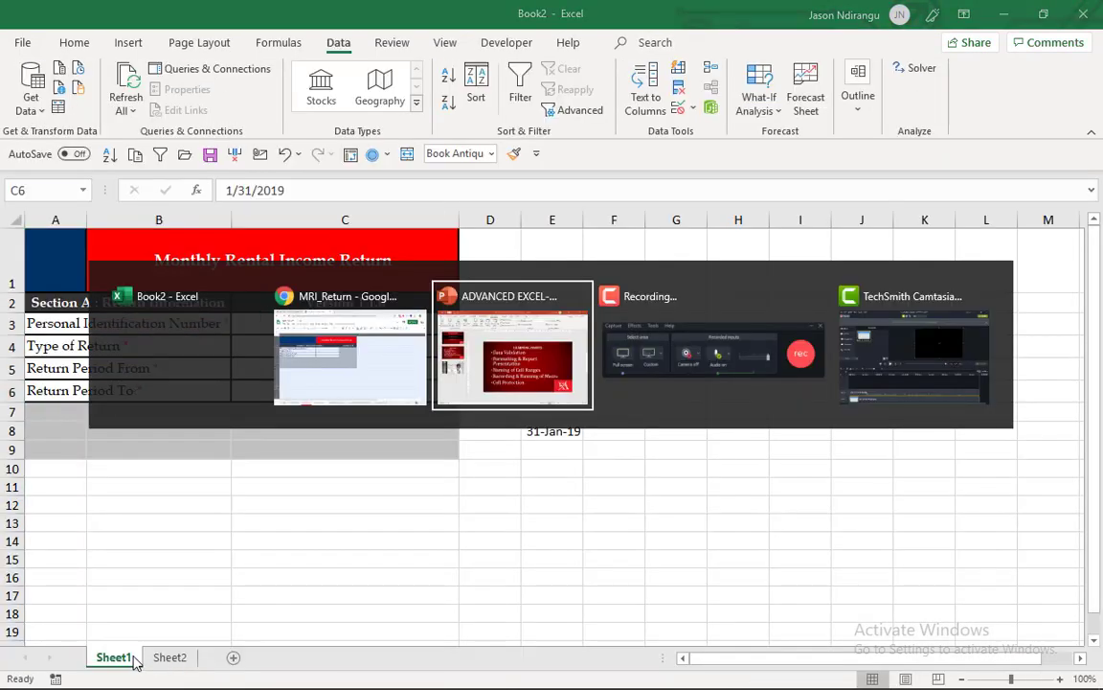
# - Rename Sheet1, which holds the return form, as A_Basic_Info
pyautogui.doubleClick(113, 659)
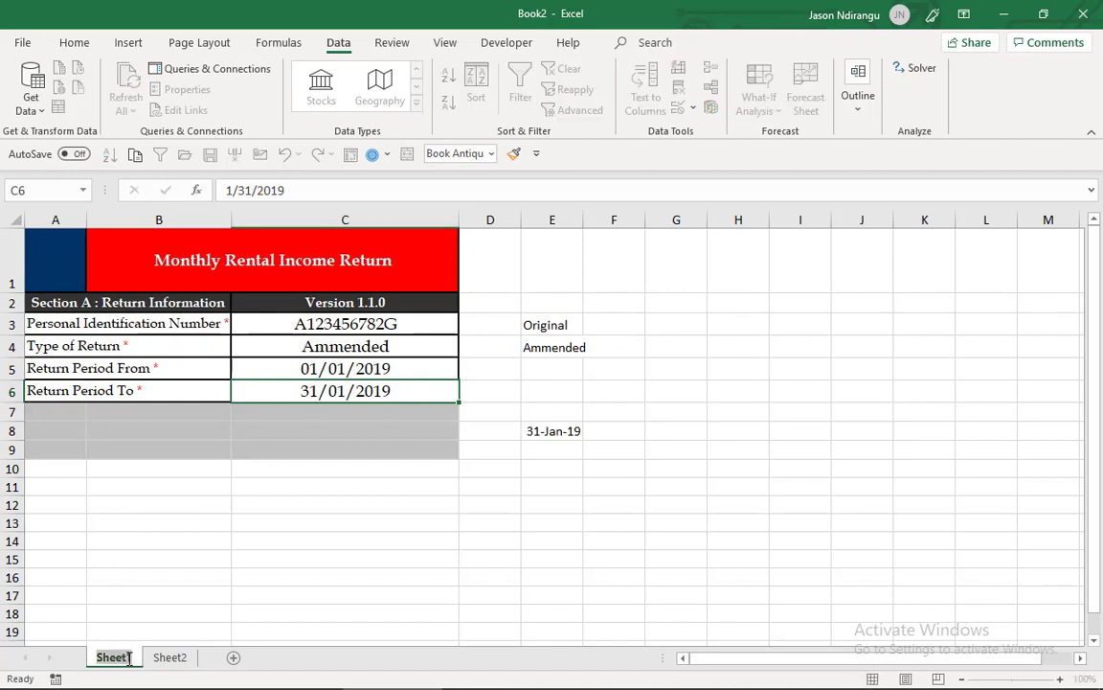
pyautogui.write('A_')
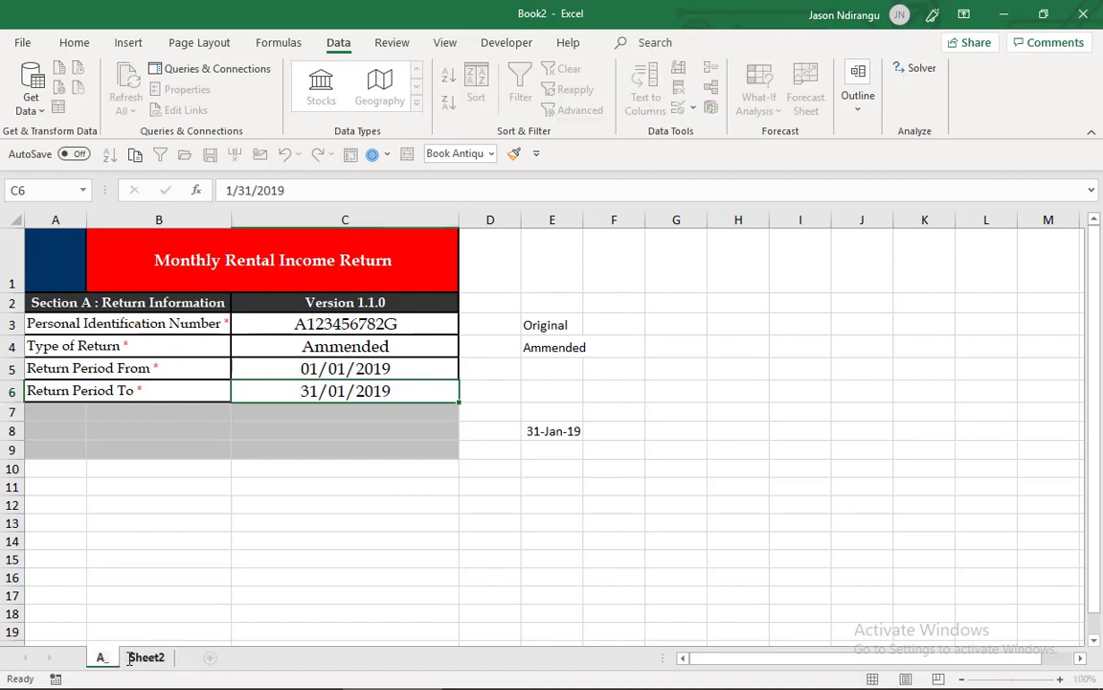
pyautogui.write('Basic')
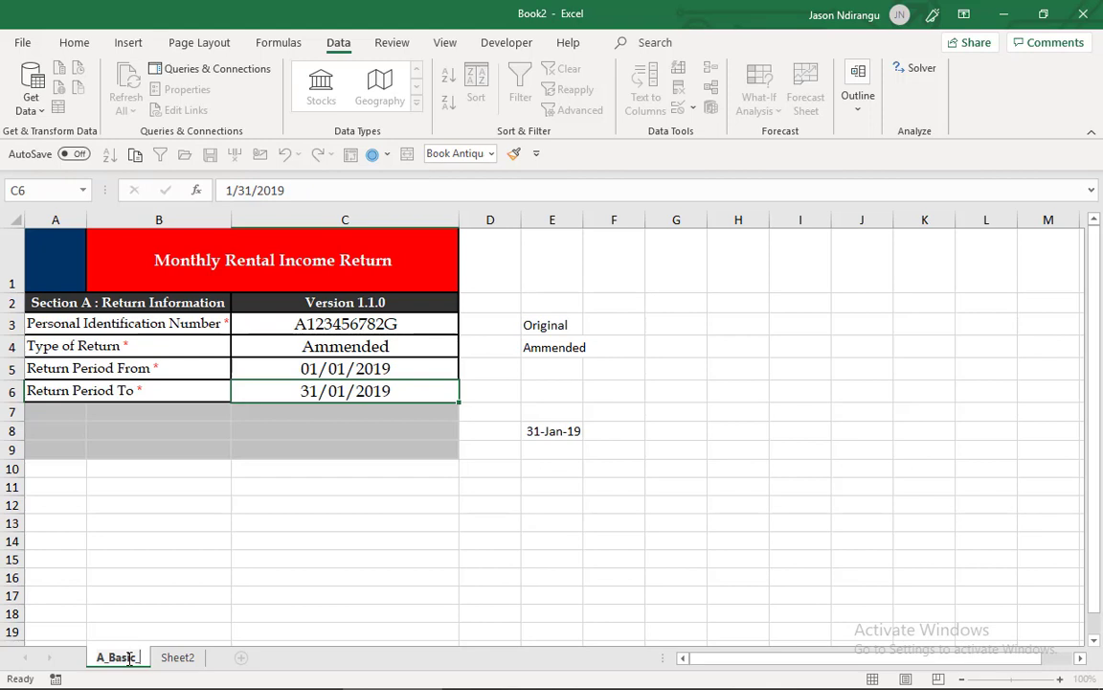
pyautogui.write('_Info')
pyautogui.click(200, 657)
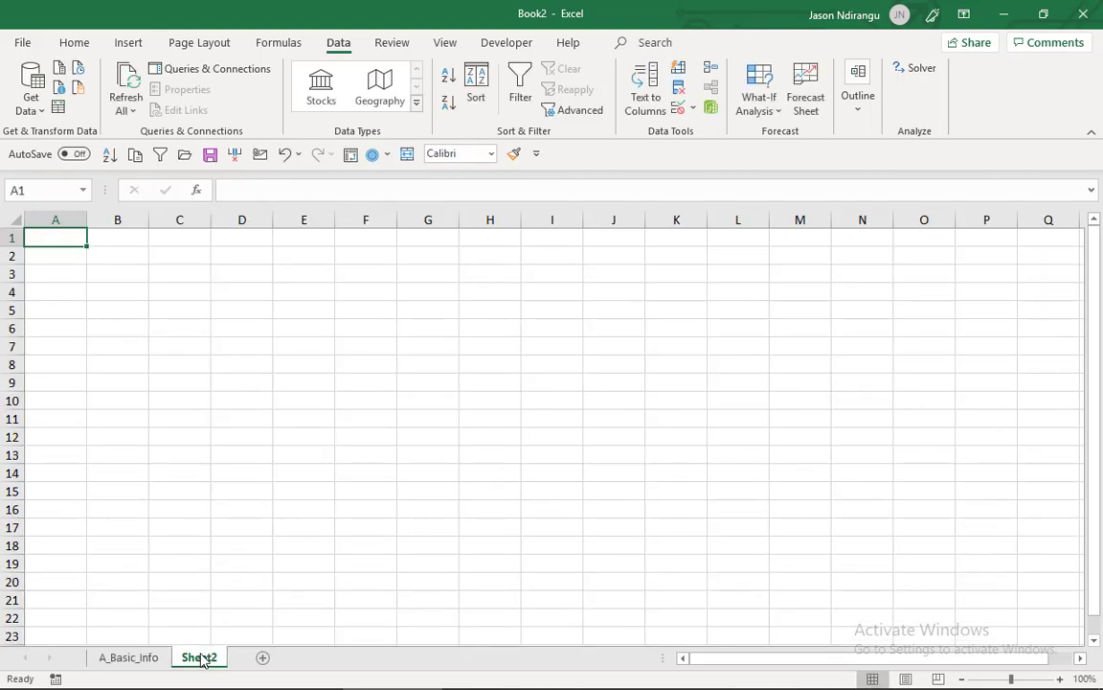
# - Check the sheet names in the MRI_Return Google Sheets file and rename Sheet2 as B_Tenant_Details
pyautogui.hotkey('alt', 'Tab')
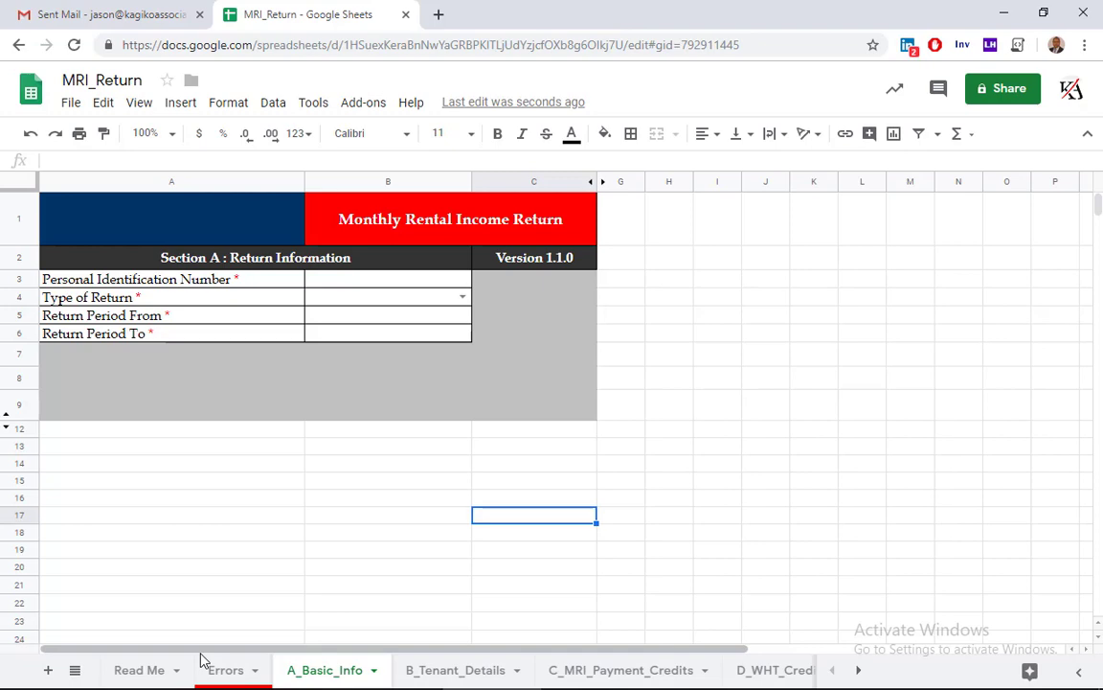
pyautogui.hotkey('alt', 'Tab')
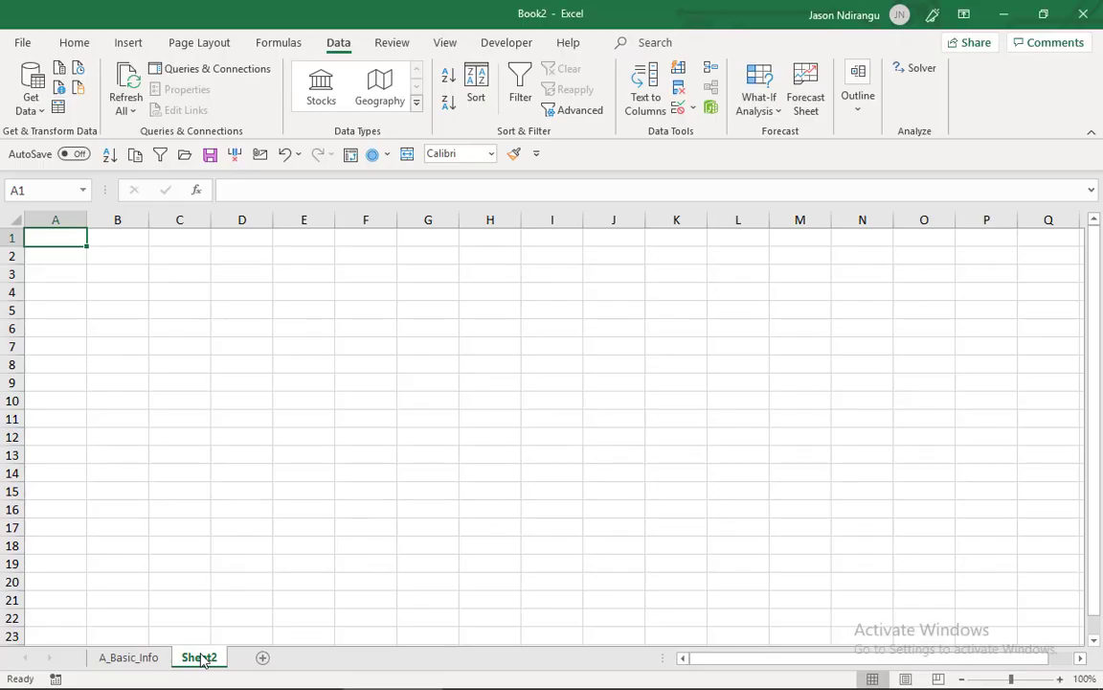
pyautogui.doubleClick(200, 657)
pyautogui.write('B')
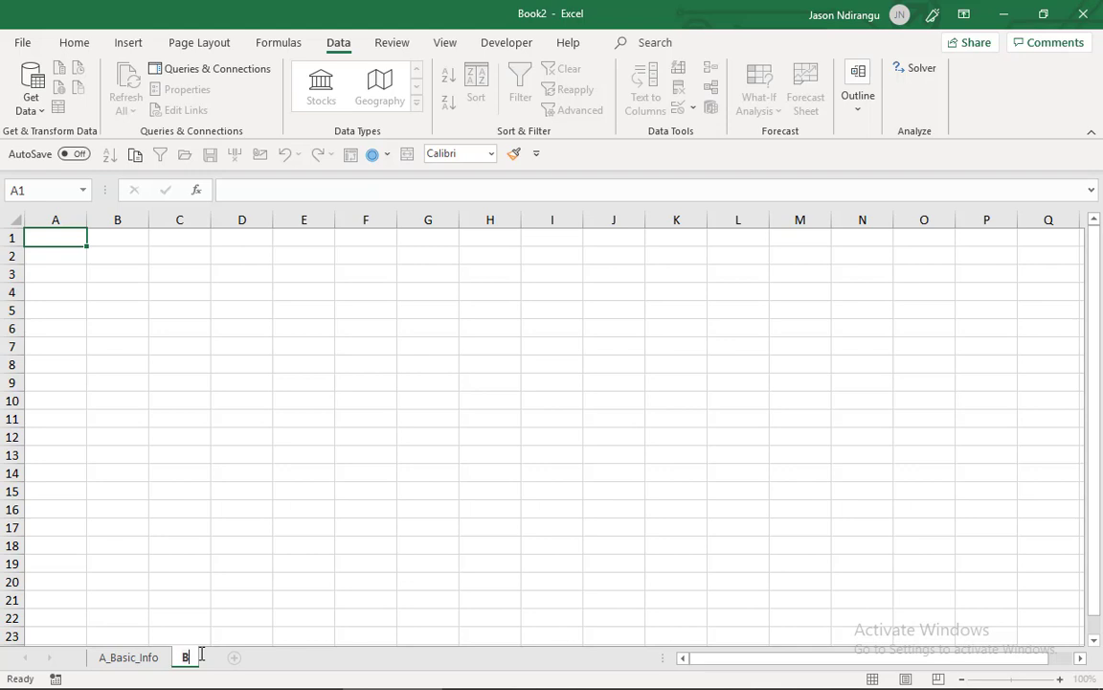
pyautogui.write('_Ten')
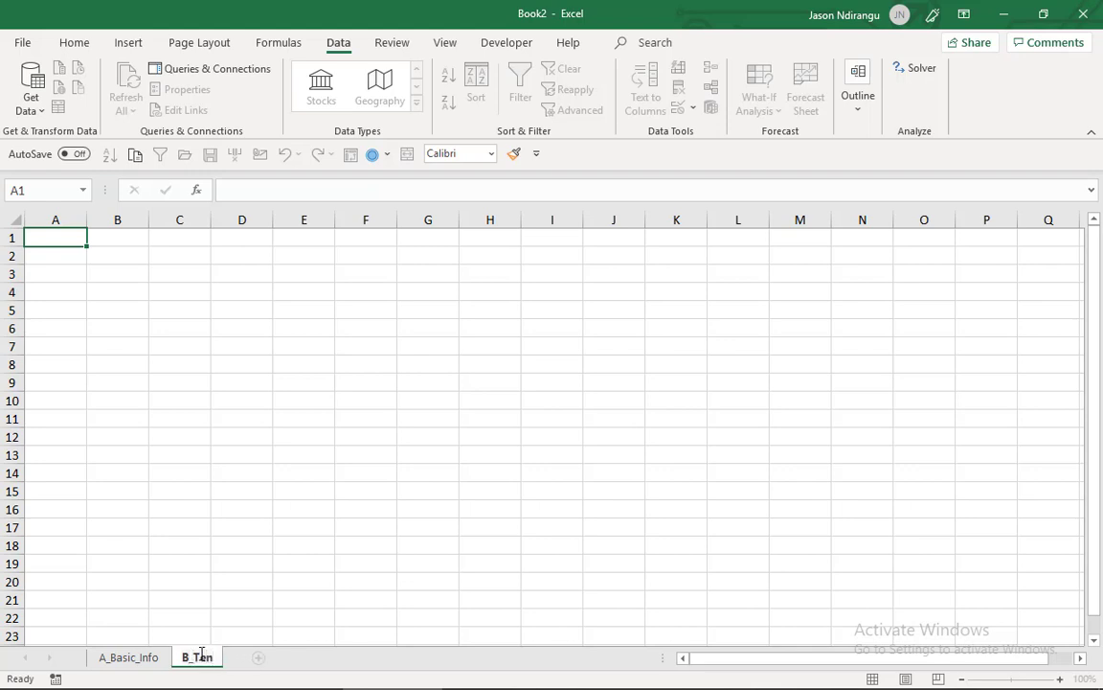
pyautogui.write('ant_Details')
pyautogui.click(179, 563)
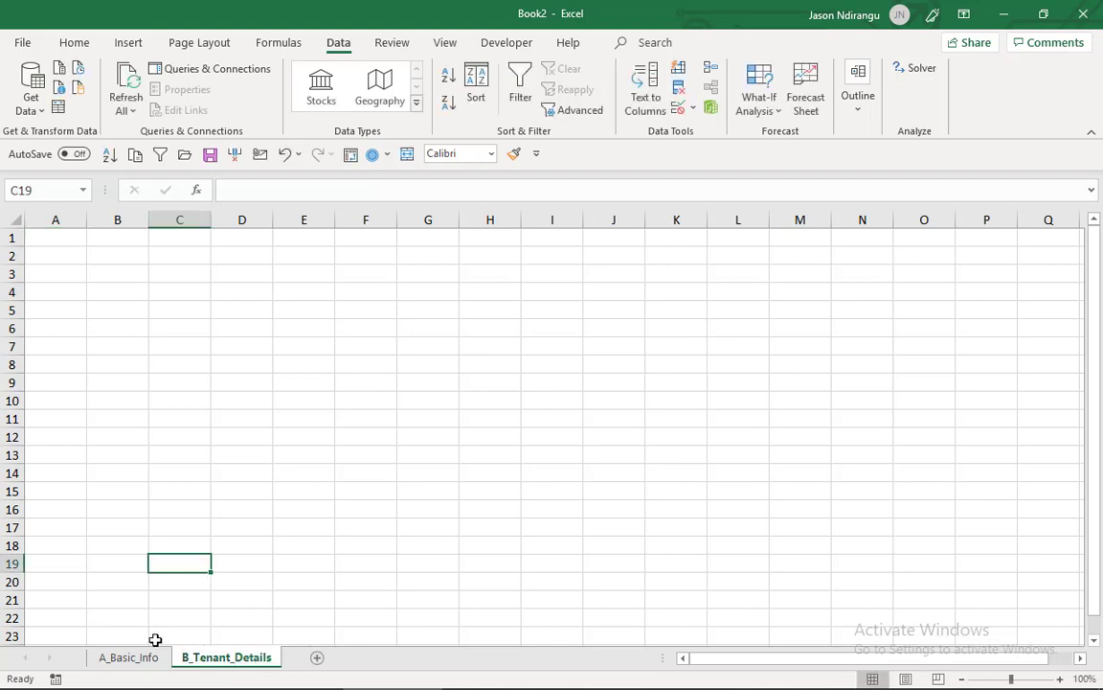
pyautogui.click(153, 659)
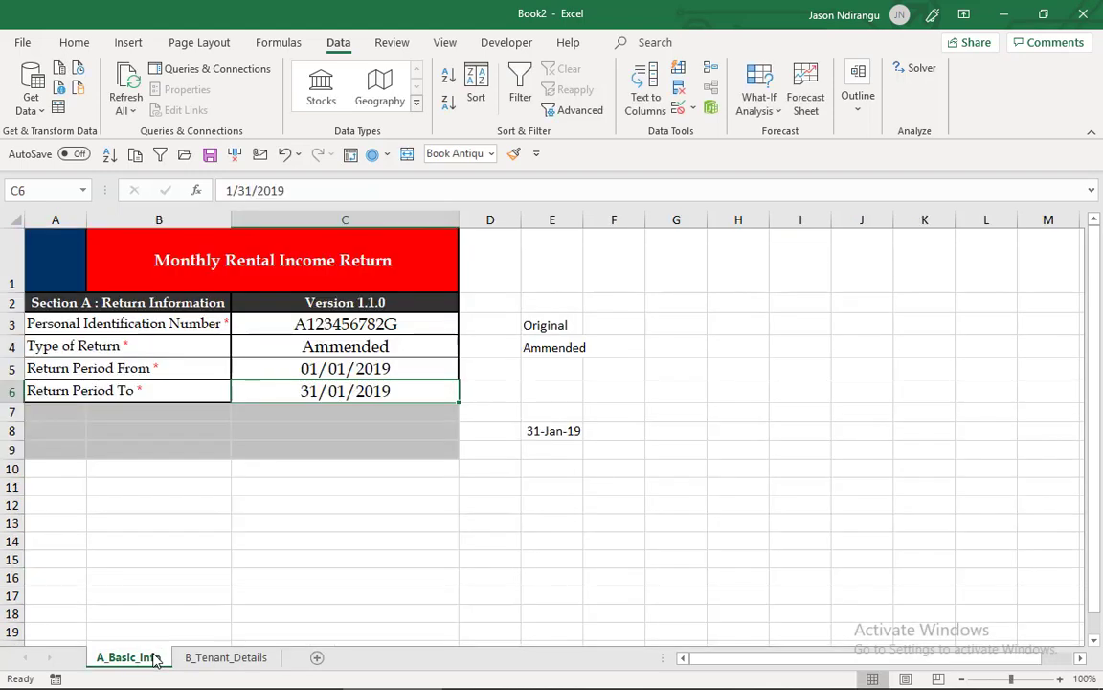
pyautogui.click(218, 657)
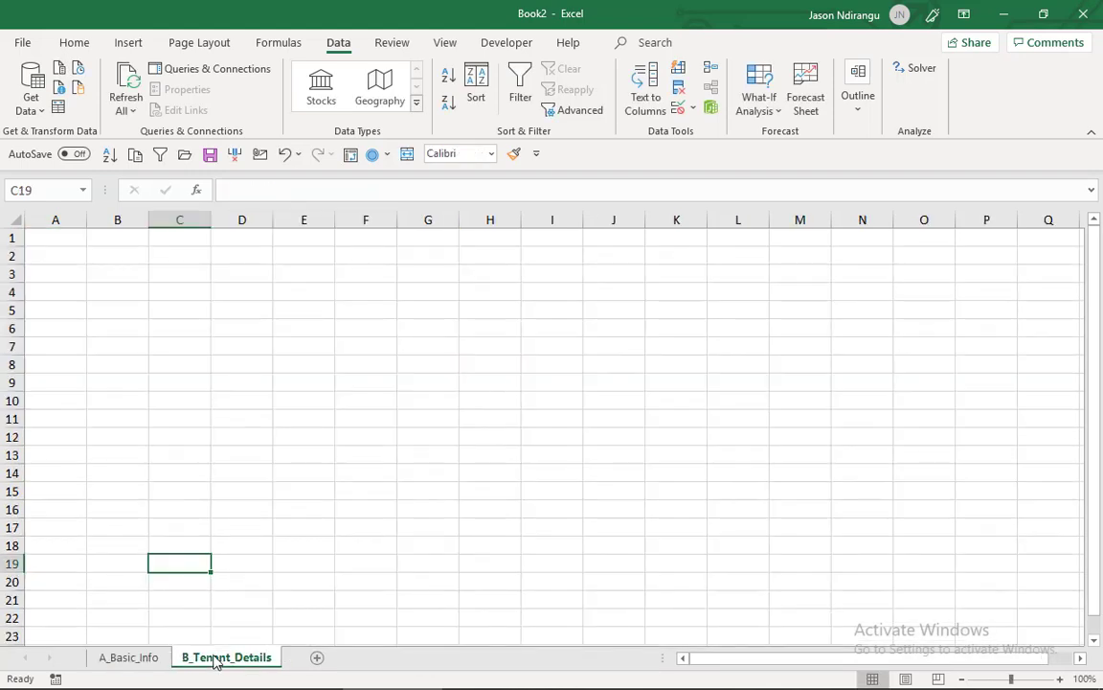
pyautogui.click(161, 659)
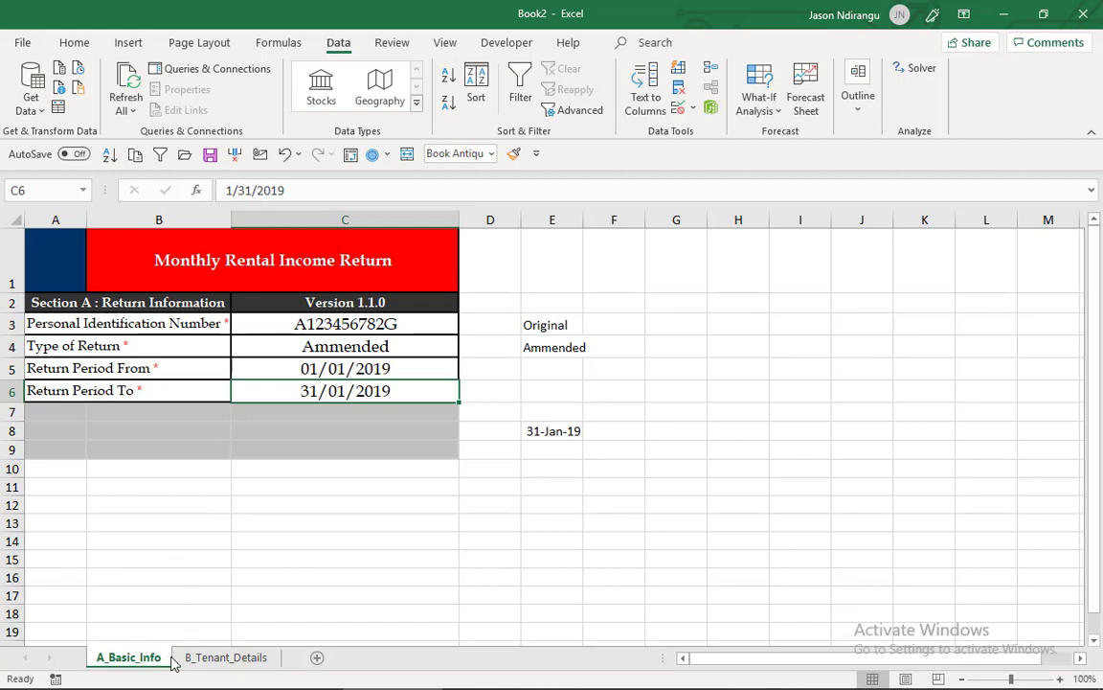
pyautogui.click(209, 659)
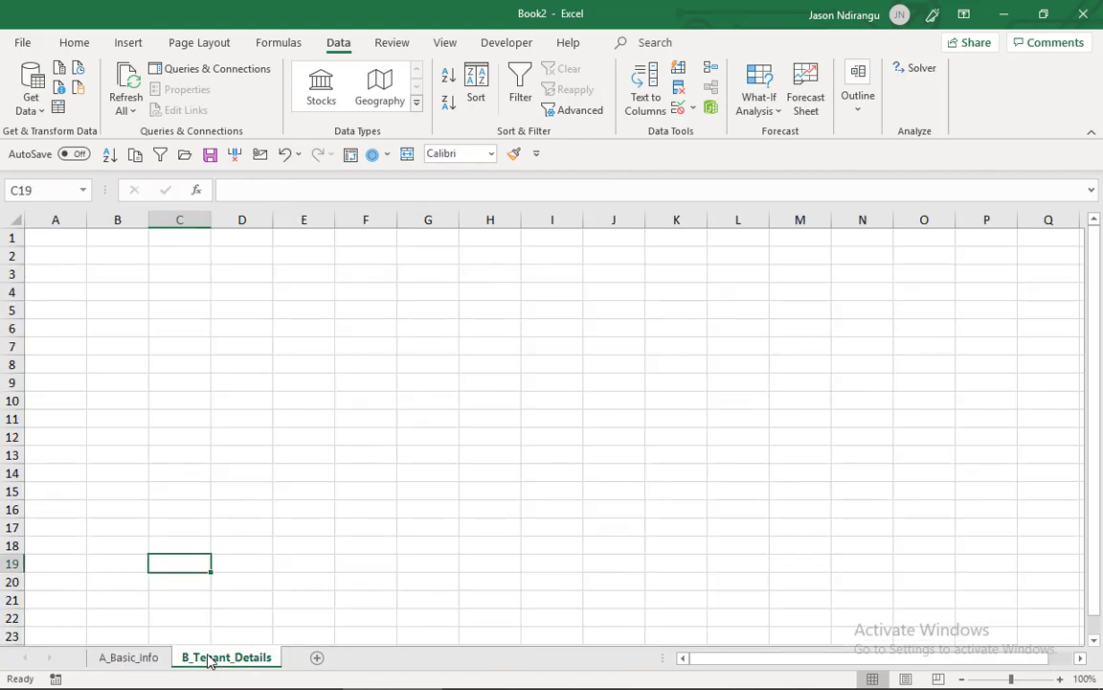
# - Record a macro in this workbook, described as "Moves to Next Sheet", that switches from A_Basic_Info to B_Tenant_Details
pyautogui.click(128, 658)
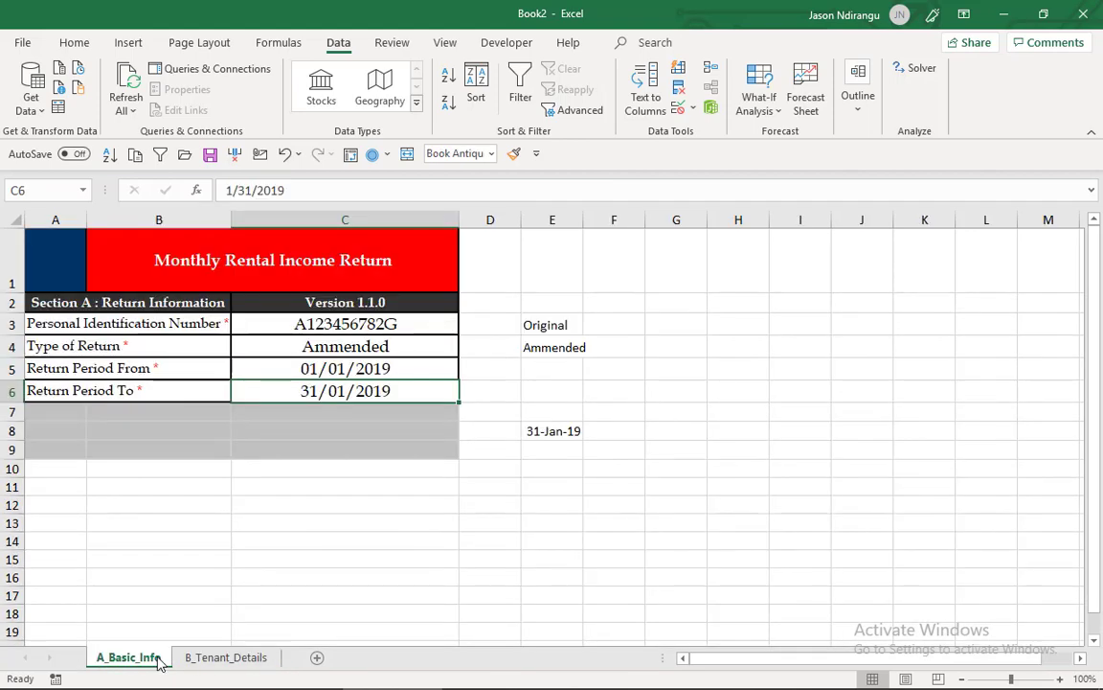
pyautogui.click(507, 44)
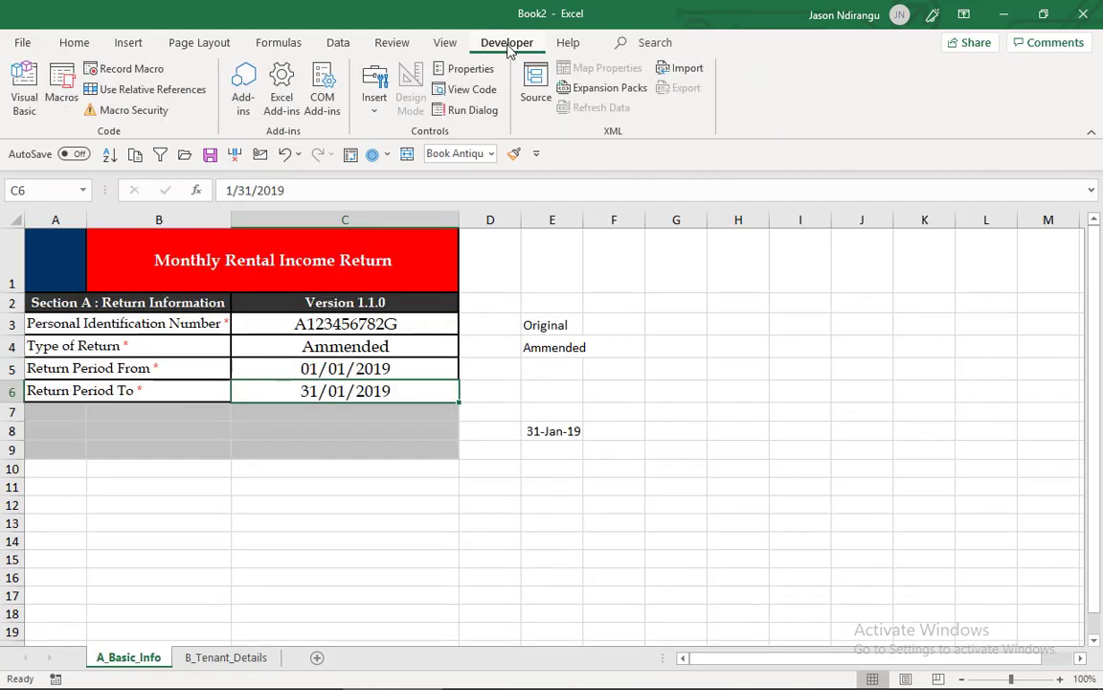
pyautogui.click(131, 68)
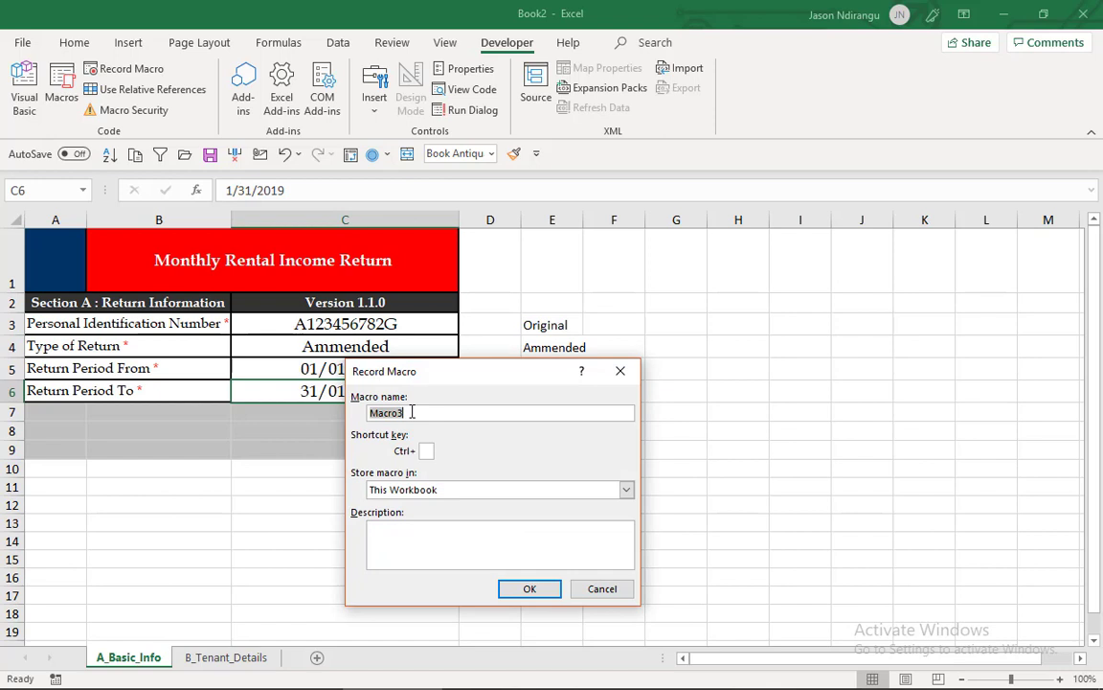
pyautogui.click(407, 528)
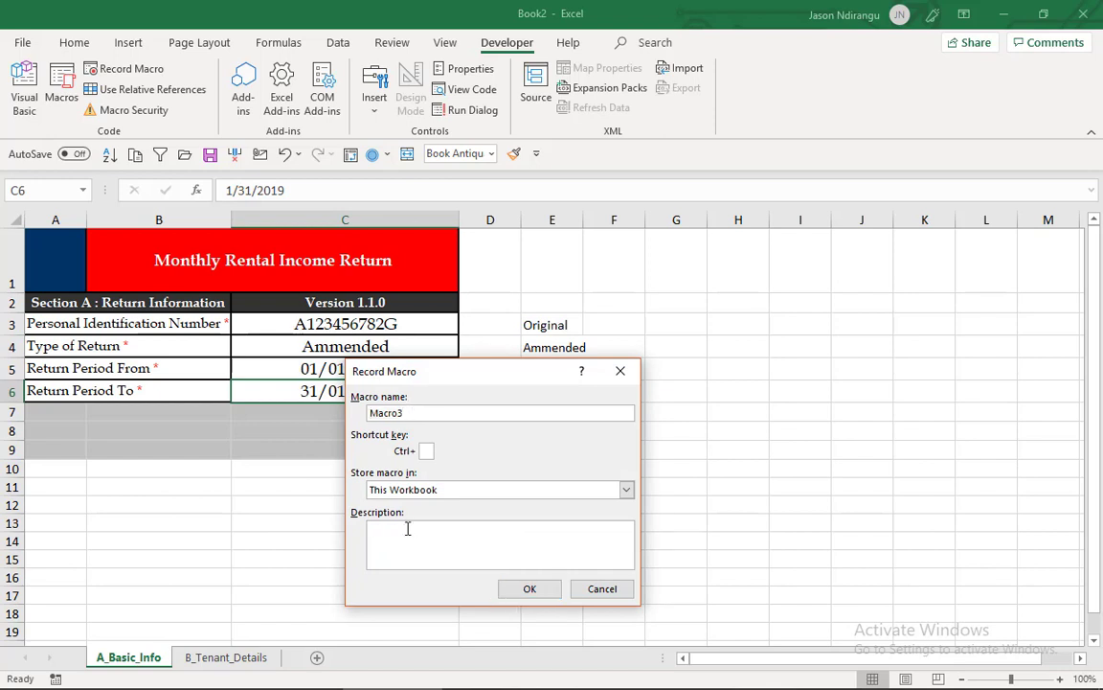
pyautogui.write('Moves to Next Sheet')
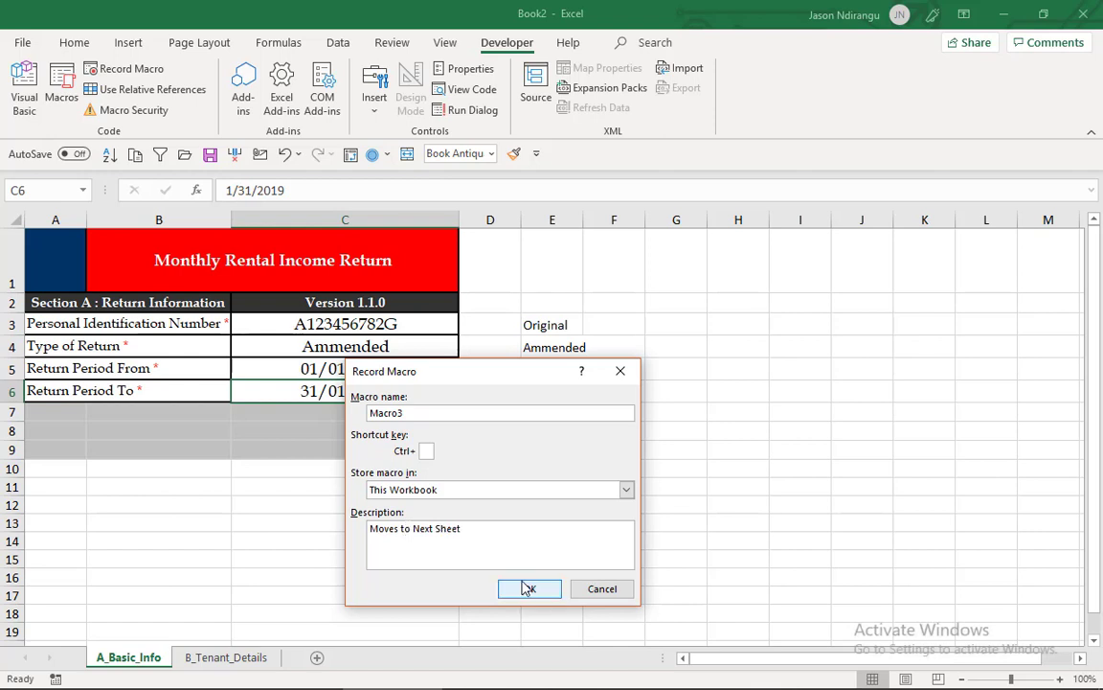
pyautogui.click(528, 589)
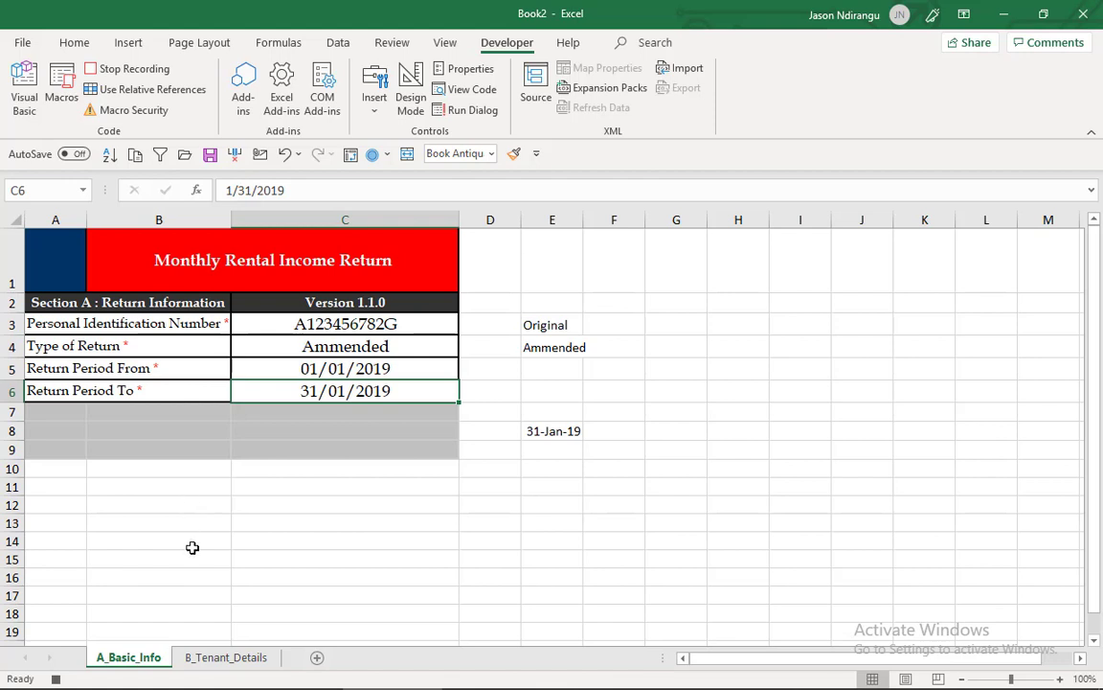
pyautogui.click(209, 659)
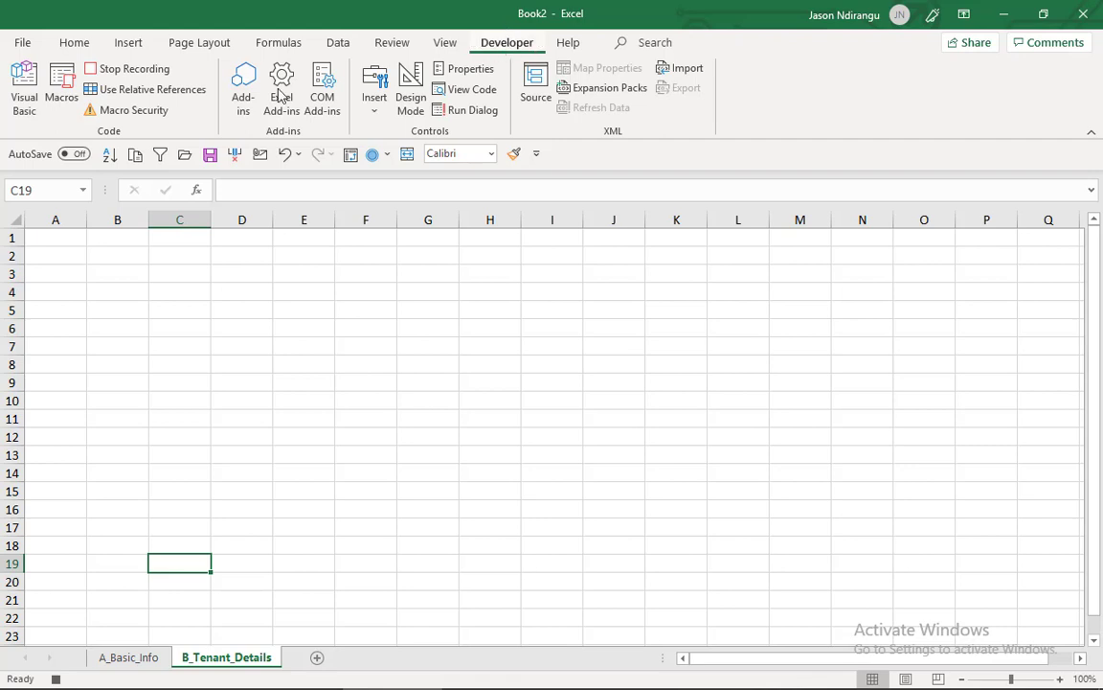
pyautogui.click(134, 69)
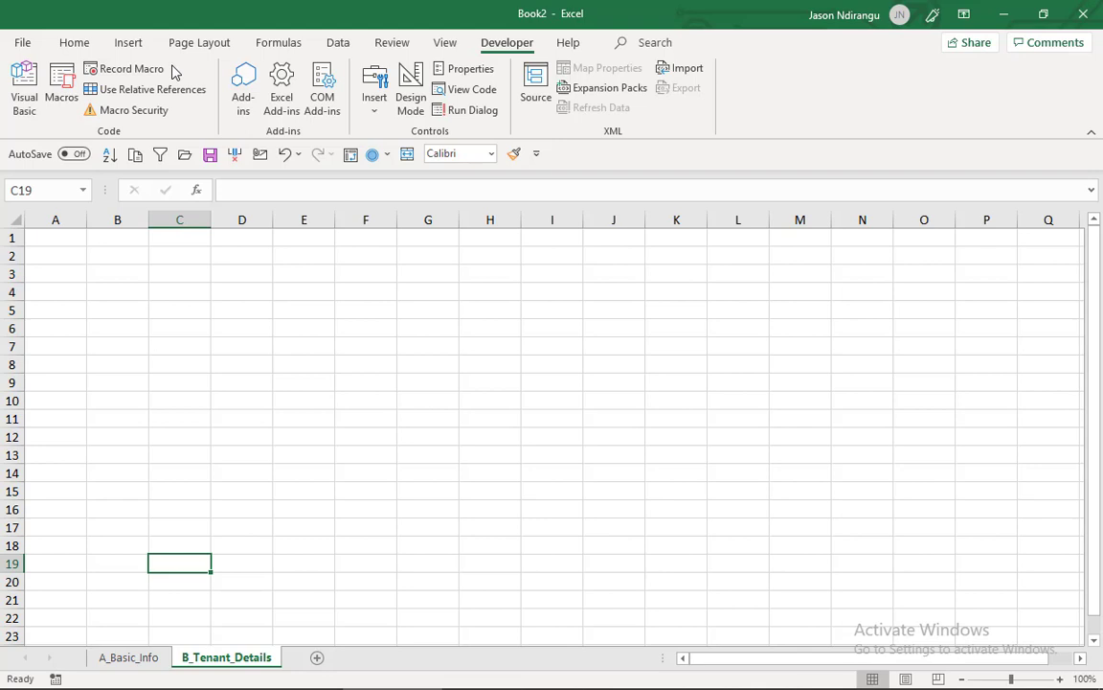
# - Draw a rectangle about 0.66" wide and 0.27" high on A_Basic_Info, in the grey area across columns B and C around row 8
pyautogui.click(128, 657)
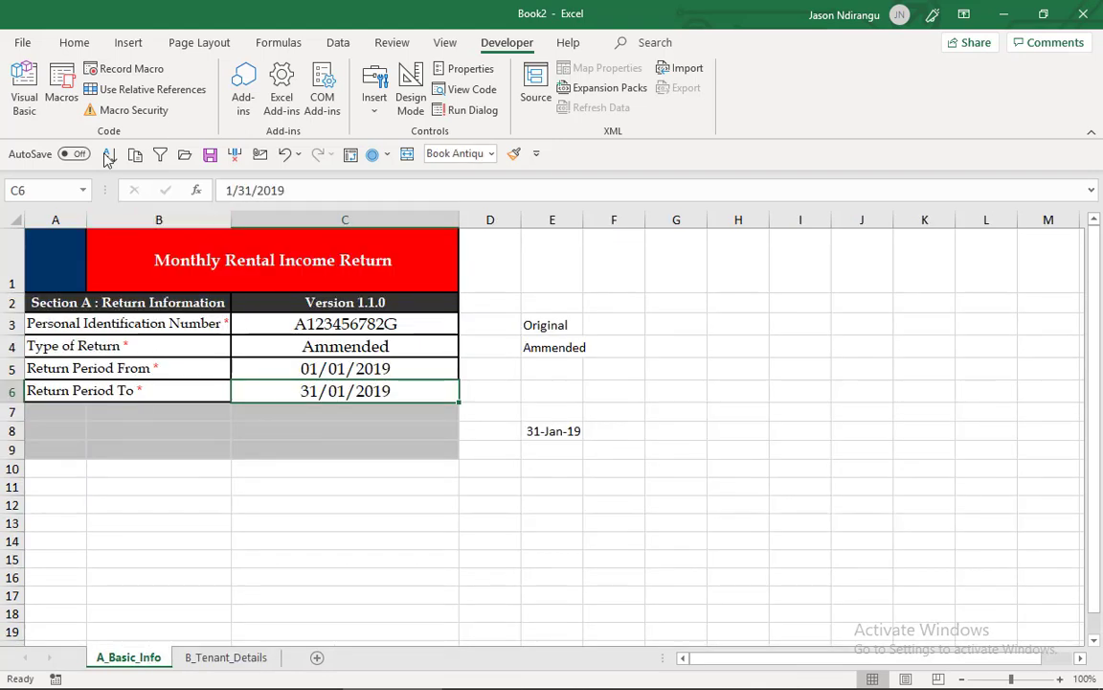
pyautogui.click(80, 44)
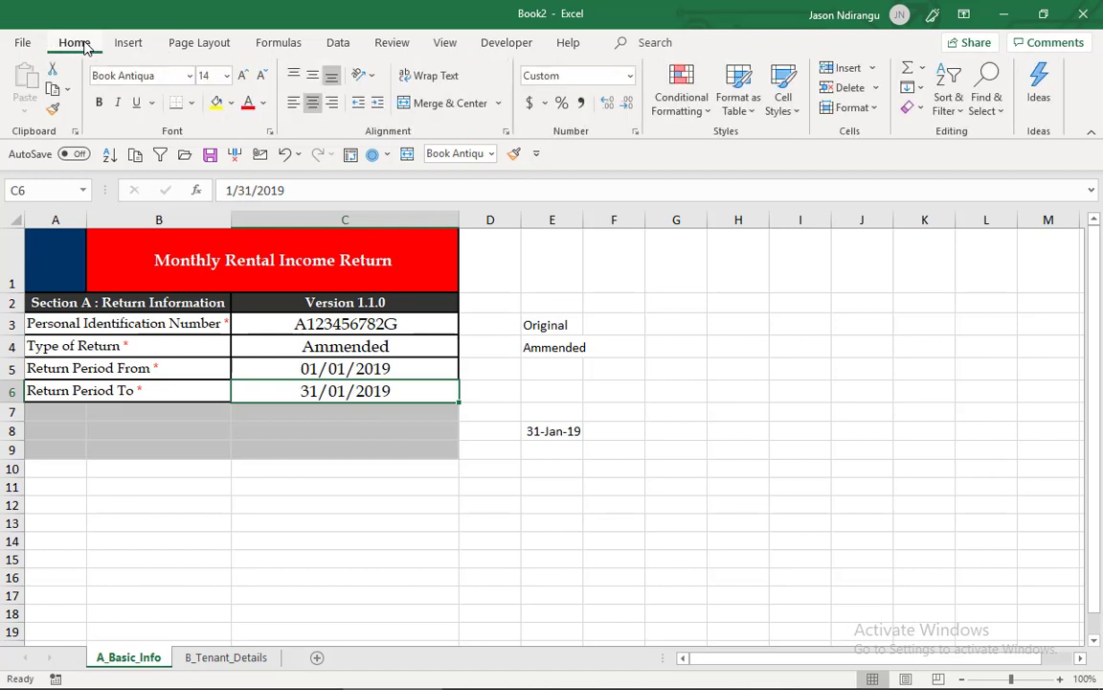
pyautogui.click(144, 46)
pyautogui.click(206, 106)
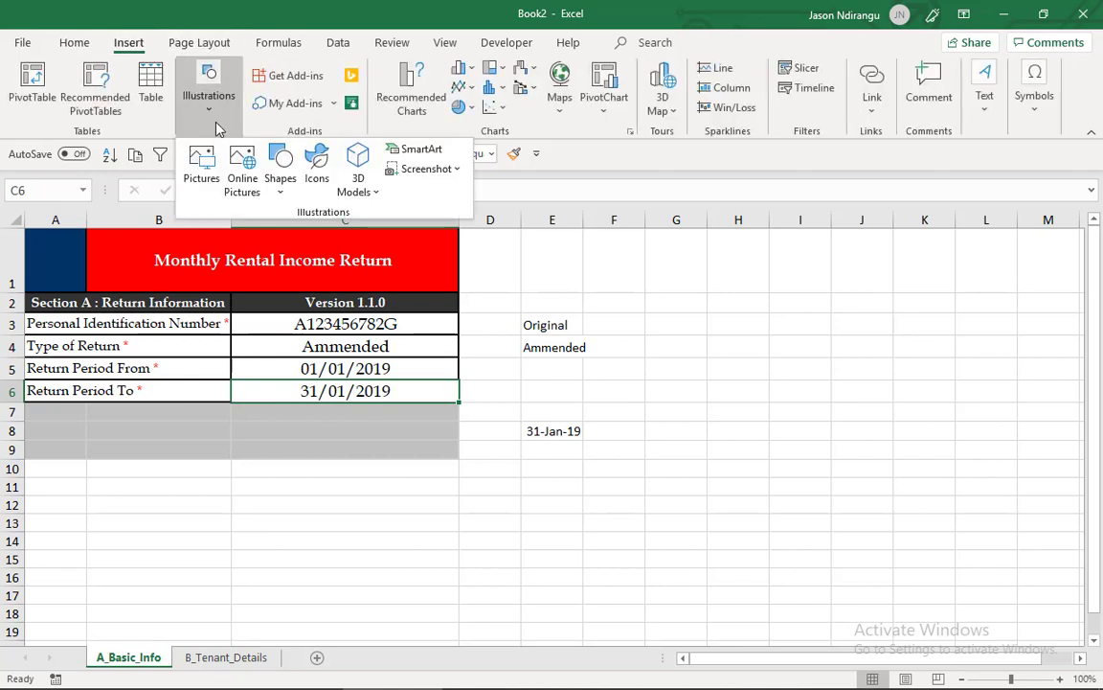
pyautogui.click(280, 175)
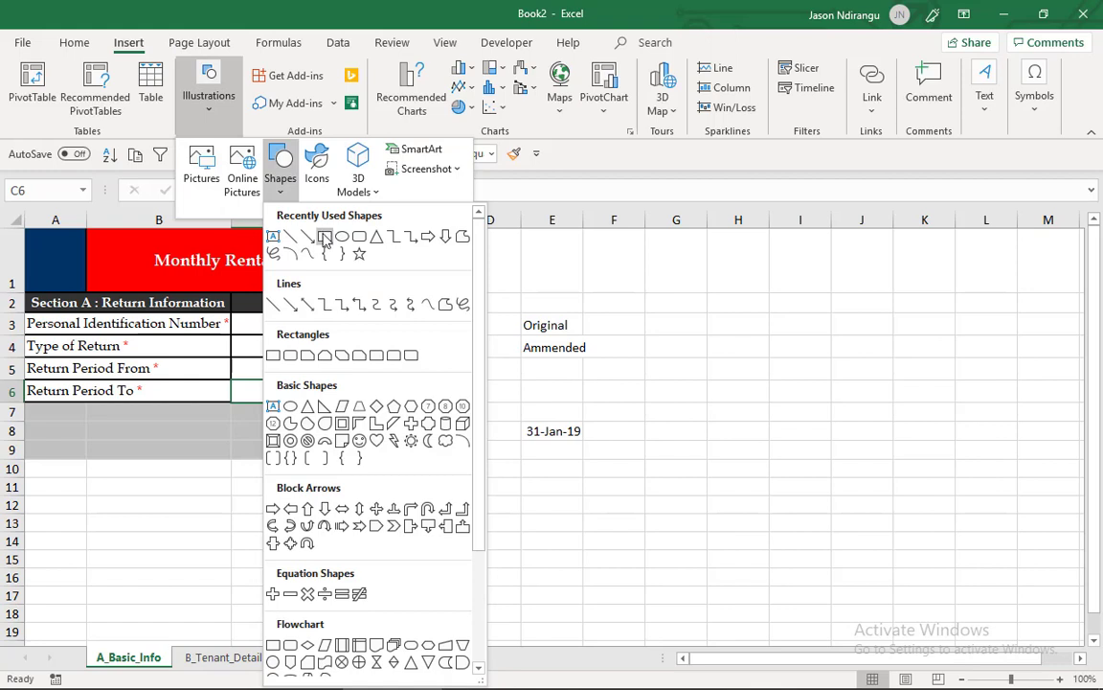
pyautogui.click(325, 236)
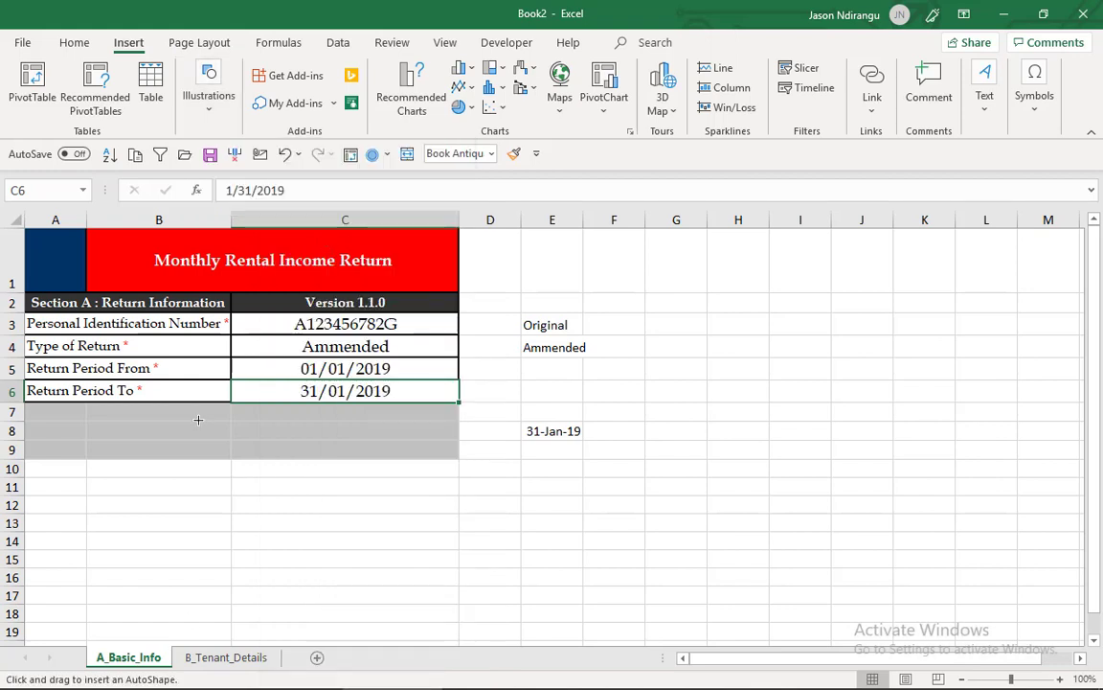
pyautogui.moveTo(198, 420); pyautogui.dragTo(252, 442)
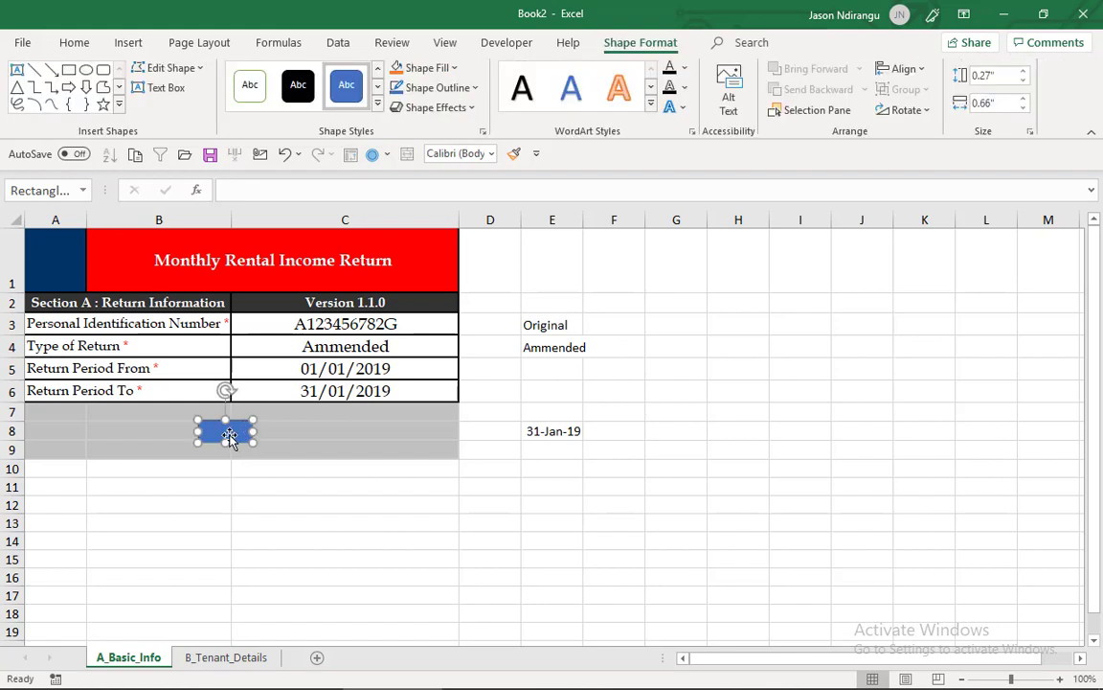
# - Apply the black fill style to the rectangle on A_Basic_Info and label it NEXT, with the text centred horizontally and vertically
pyautogui.click(298, 85)
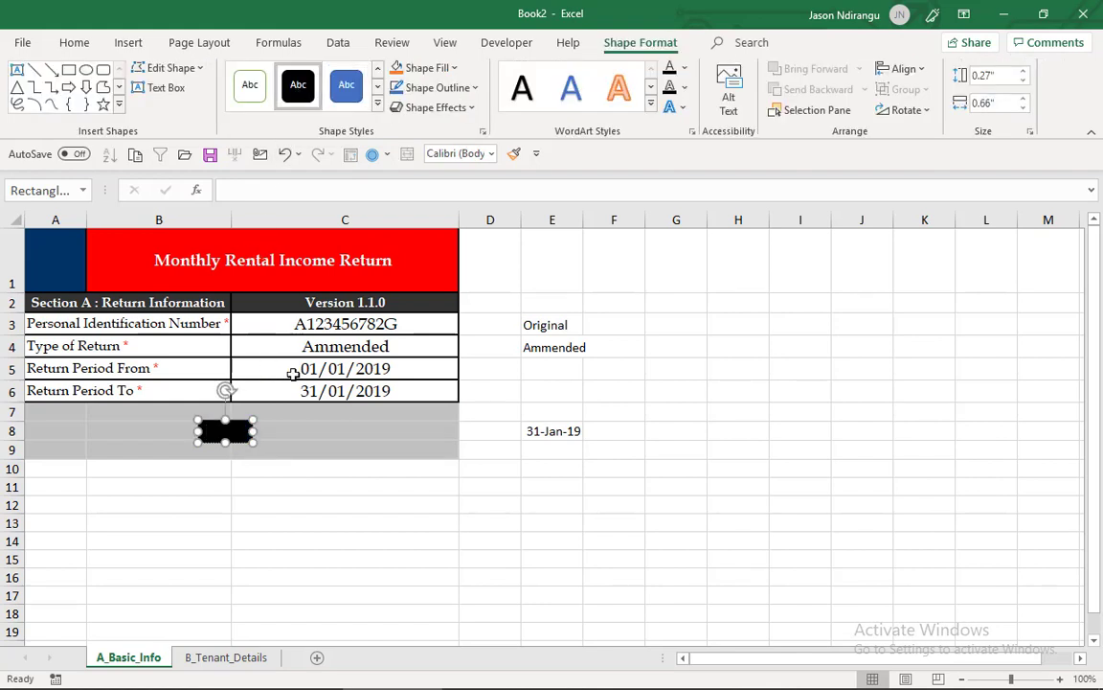
pyautogui.write('NEXT')
pyautogui.click(77, 42)
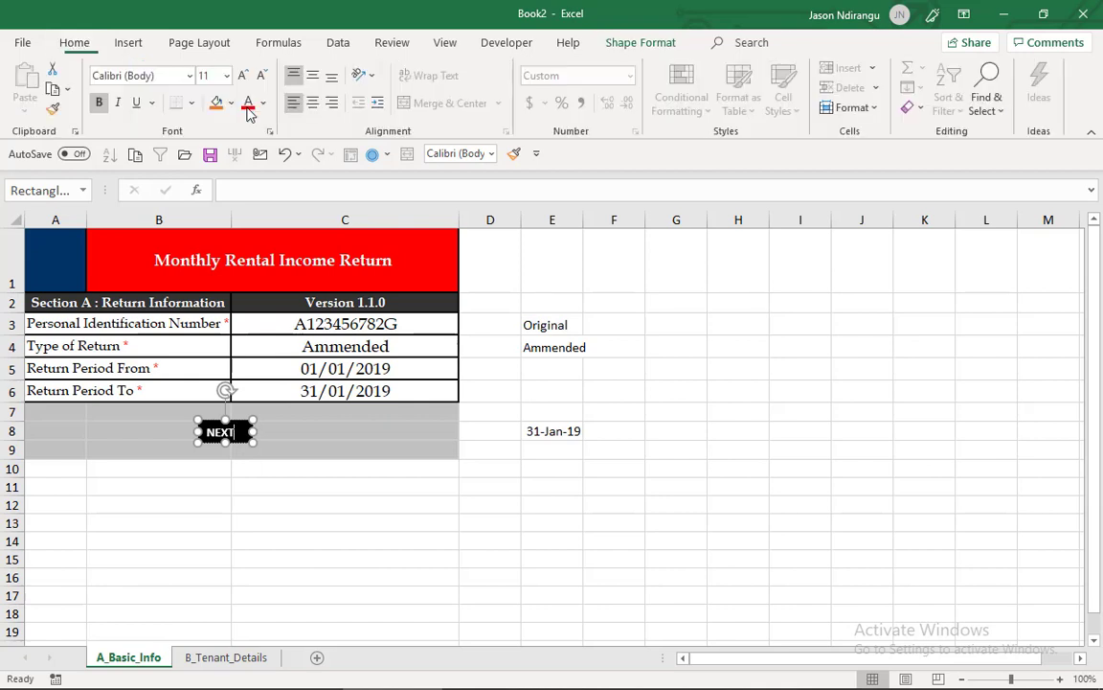
pyautogui.click(312, 103)
pyautogui.click(312, 75)
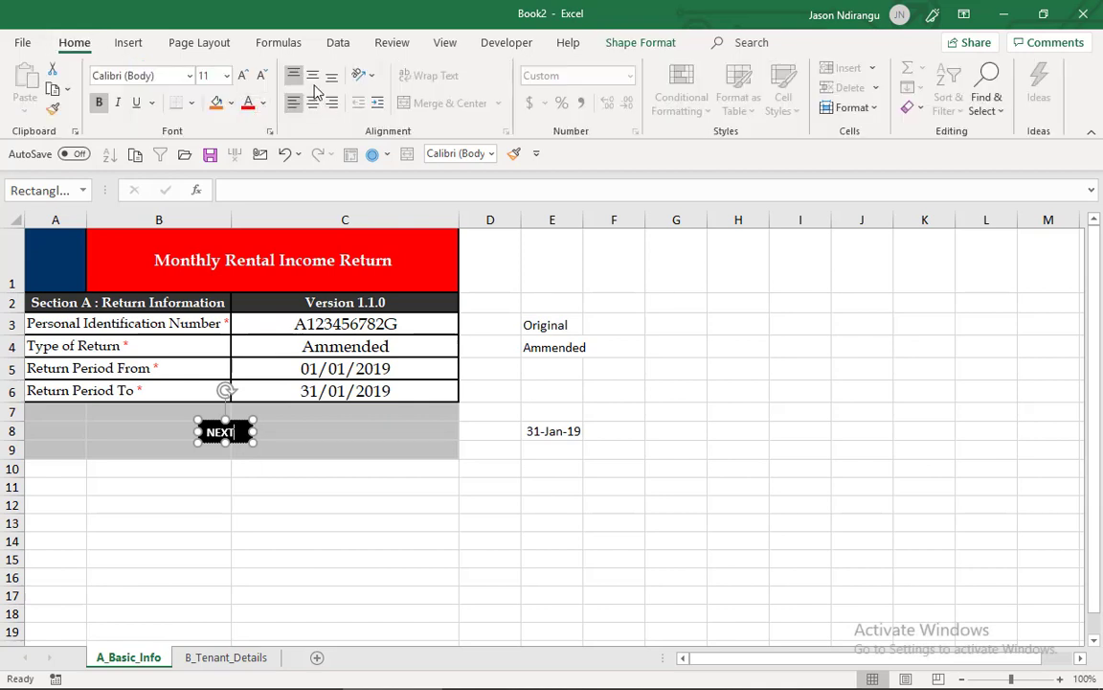
pyautogui.click(246, 76)
pyautogui.click(247, 76)
pyautogui.click(247, 76)
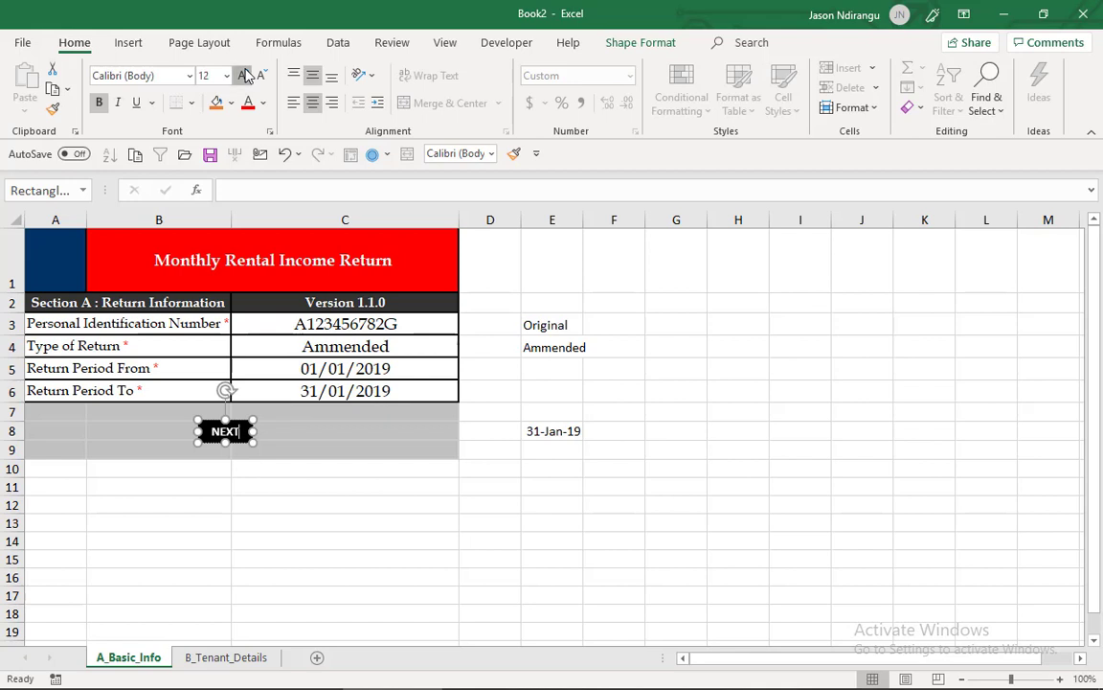
pyautogui.click(327, 472)
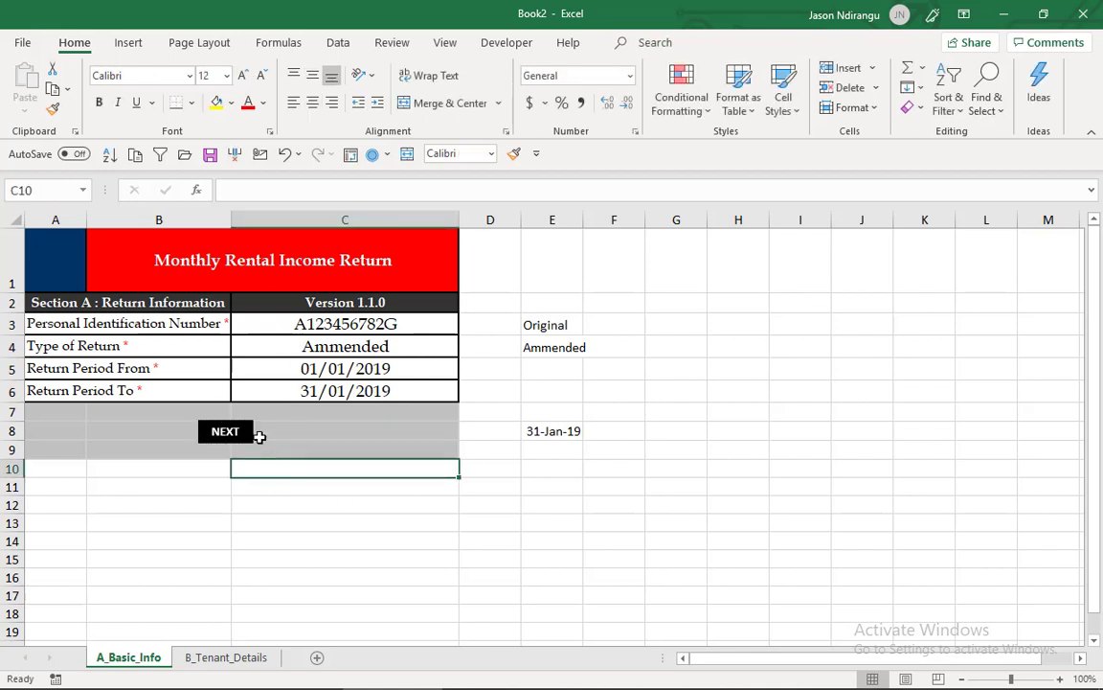
# - Assign Macro3, described as "Moves to Next Sheet", to the NEXT shape
pyautogui.click(246, 433)
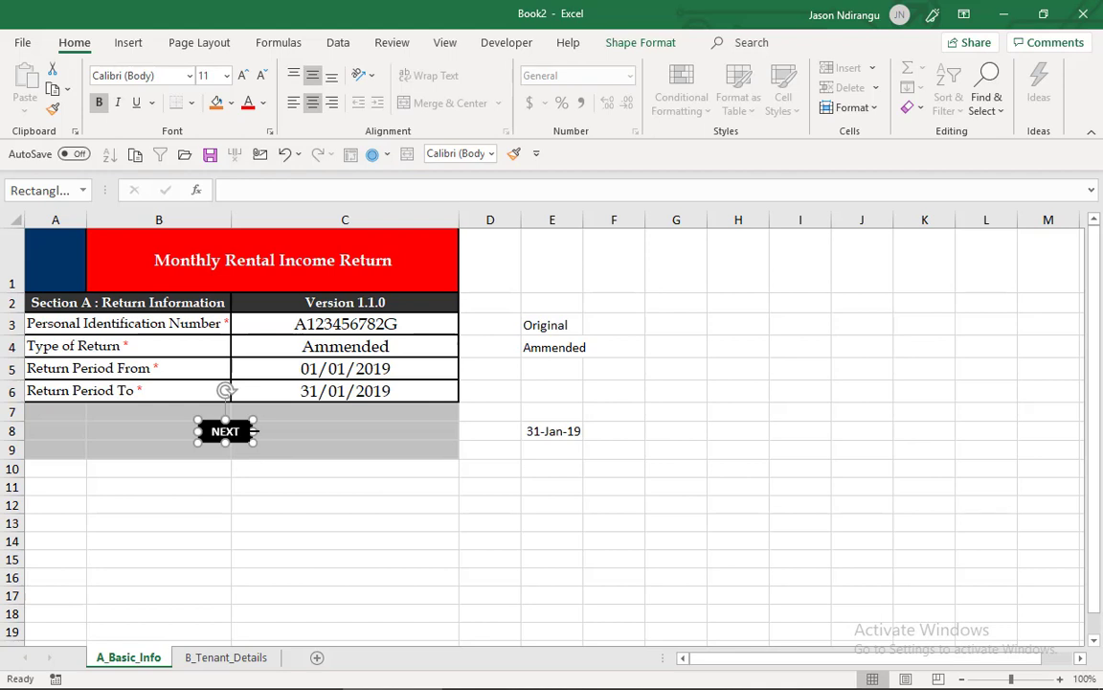
pyautogui.rightClick(237, 432)
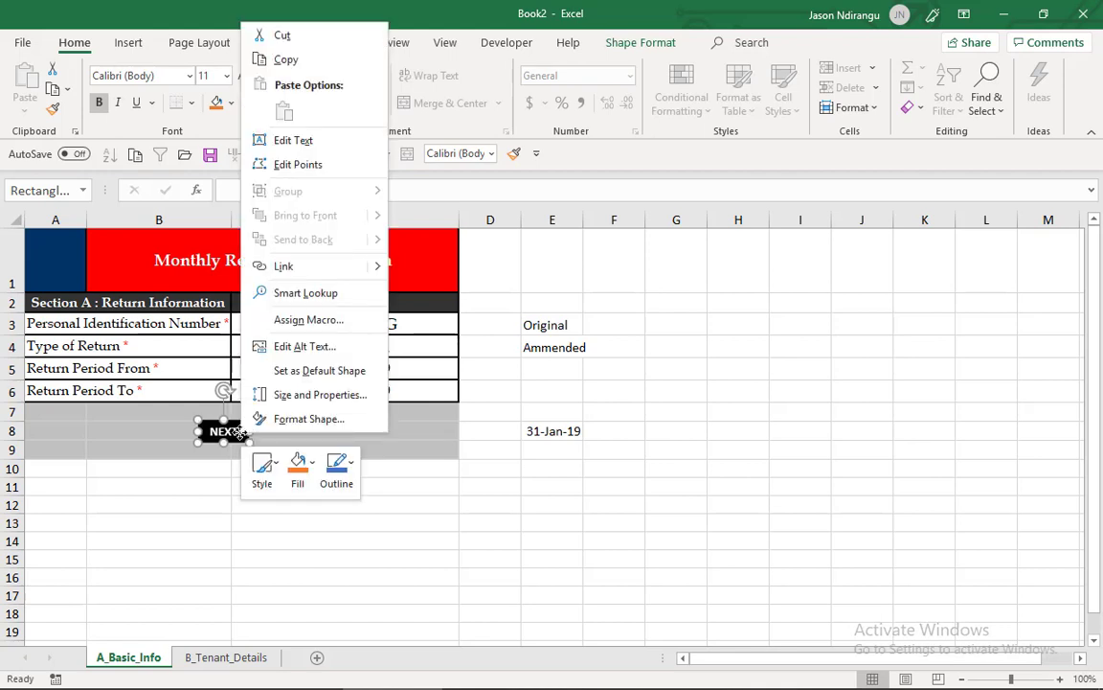
pyautogui.click(307, 320)
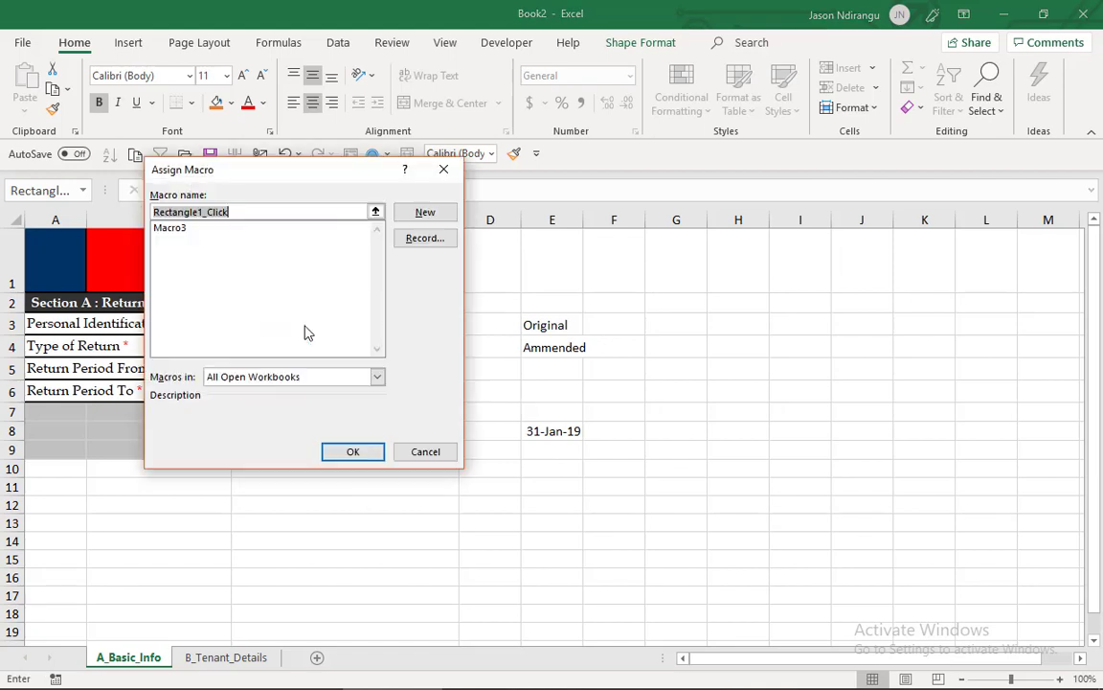
pyautogui.click(195, 230)
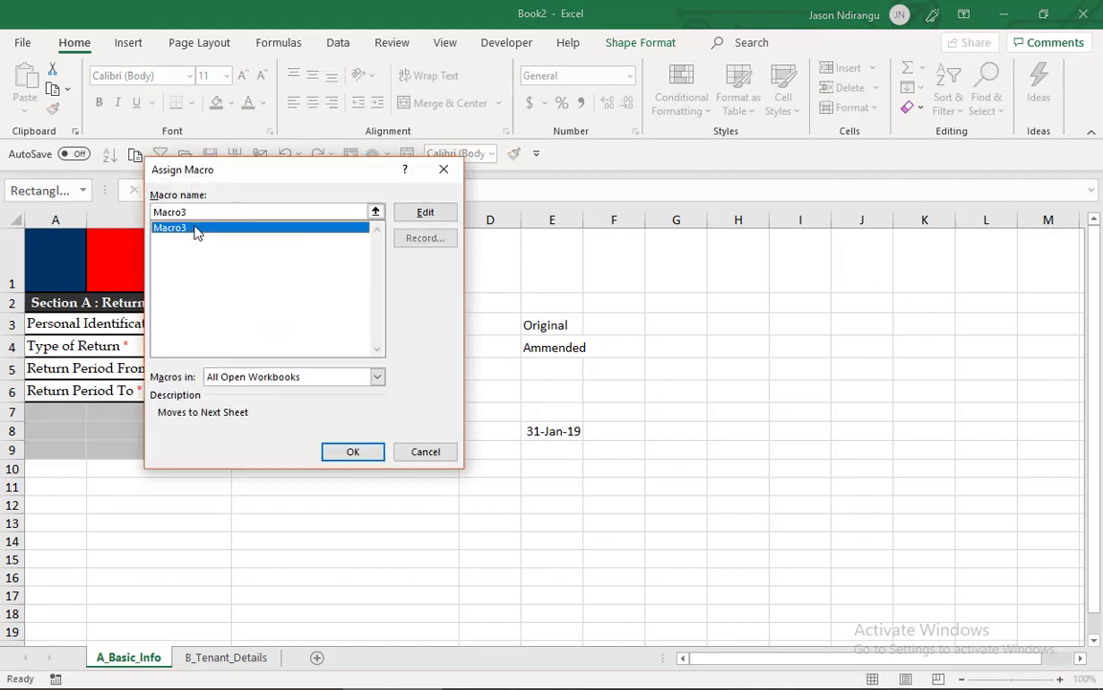
pyautogui.click(355, 450)
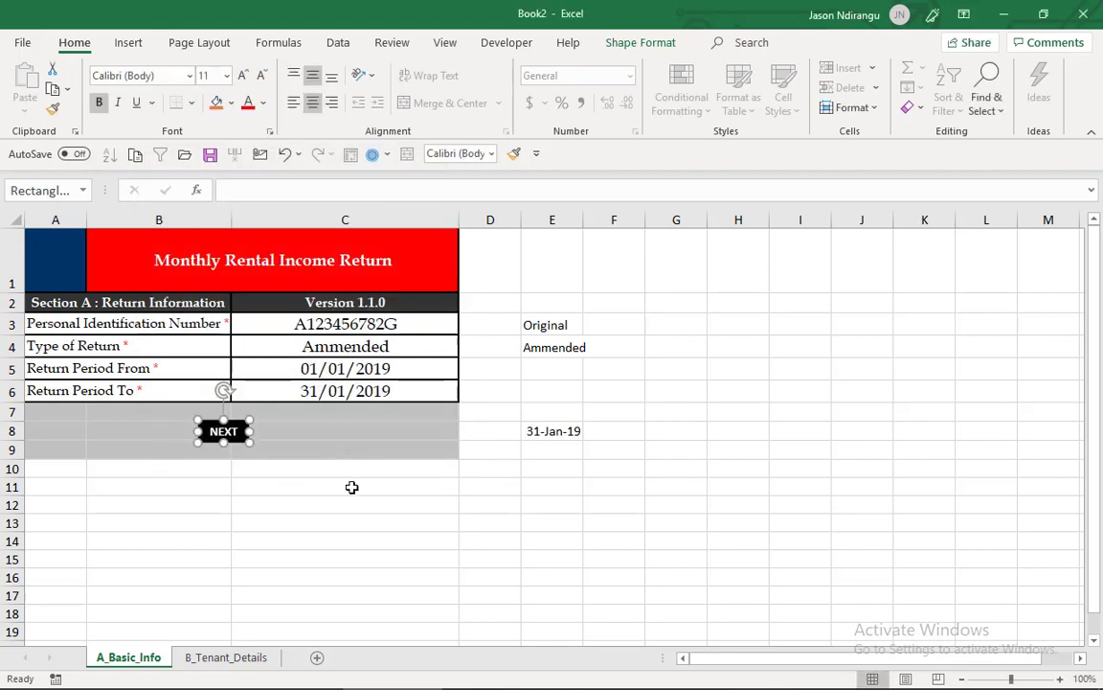
# - Test the macro assigned to the NEXT shape and return to the A_Basic_Info sheet
pyautogui.click(353, 487)
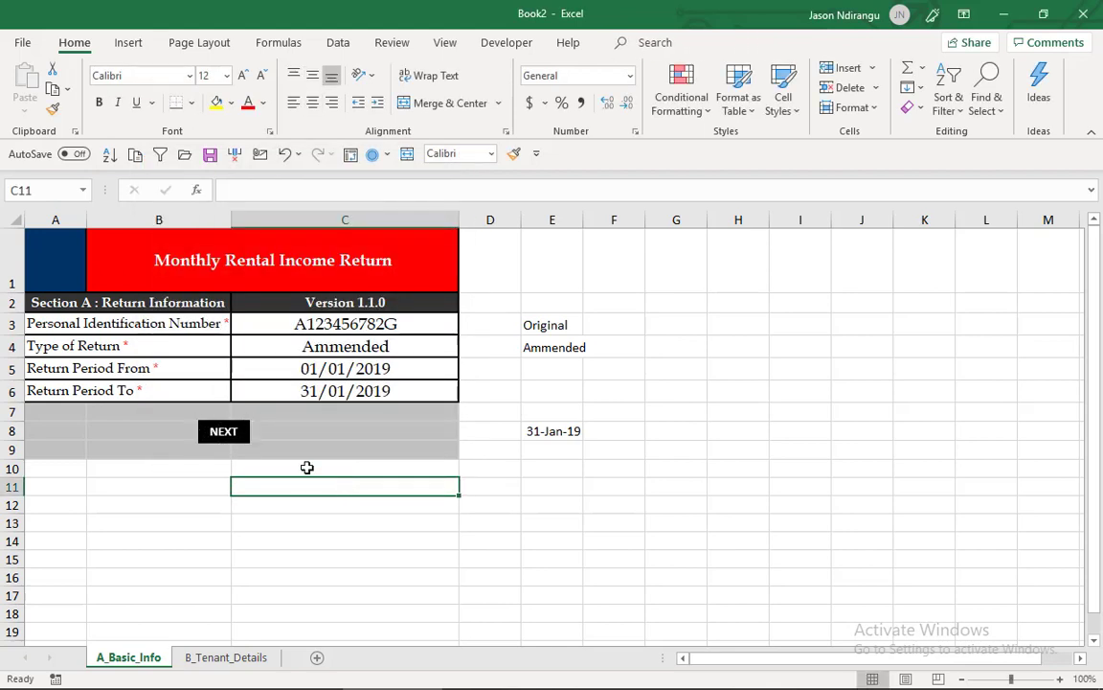
pyautogui.click(235, 436)
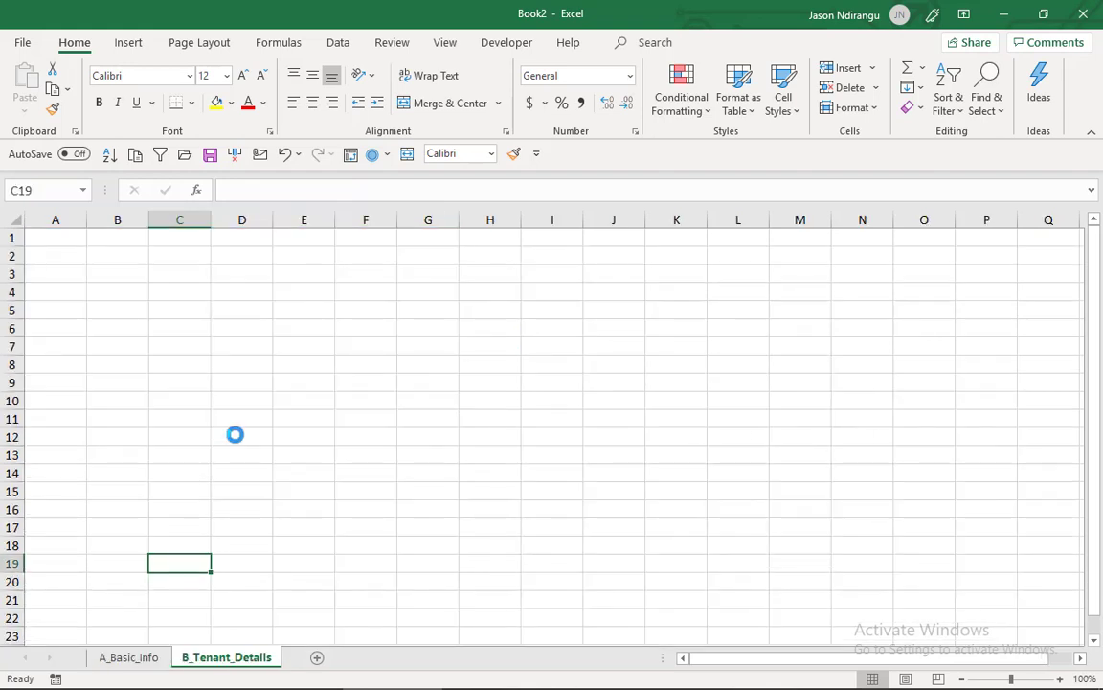
pyautogui.click(140, 660)
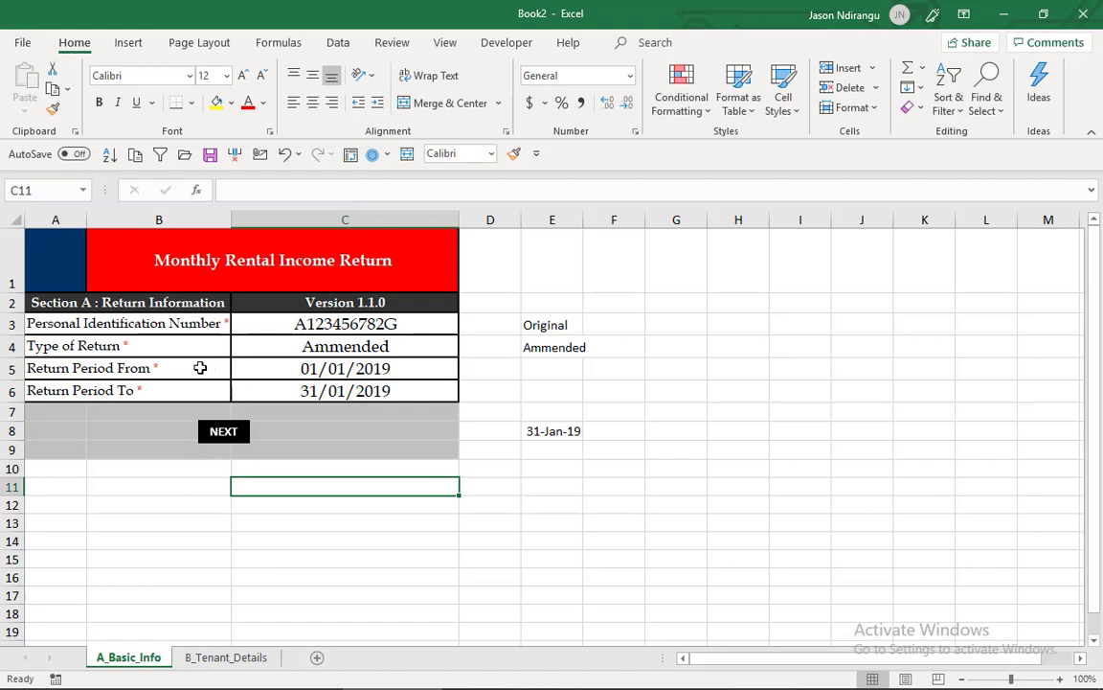
# - Review the custom data validation formula of the Return Period To cell, C6, and leave its settings as they are
pyautogui.click(350, 391)
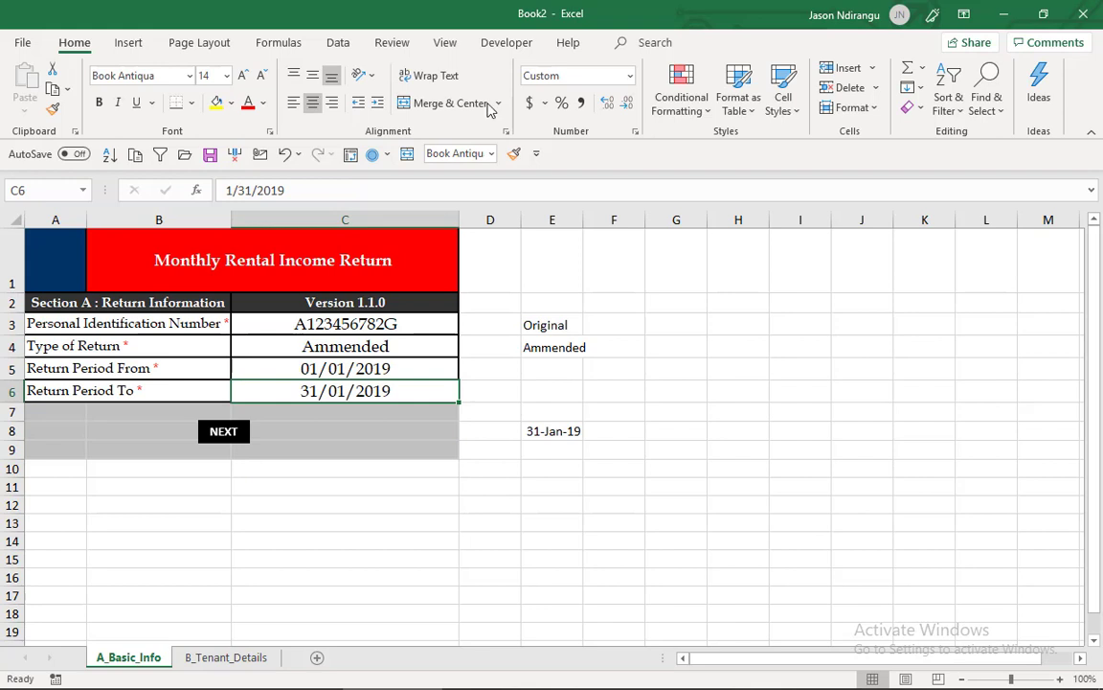
pyautogui.click(338, 43)
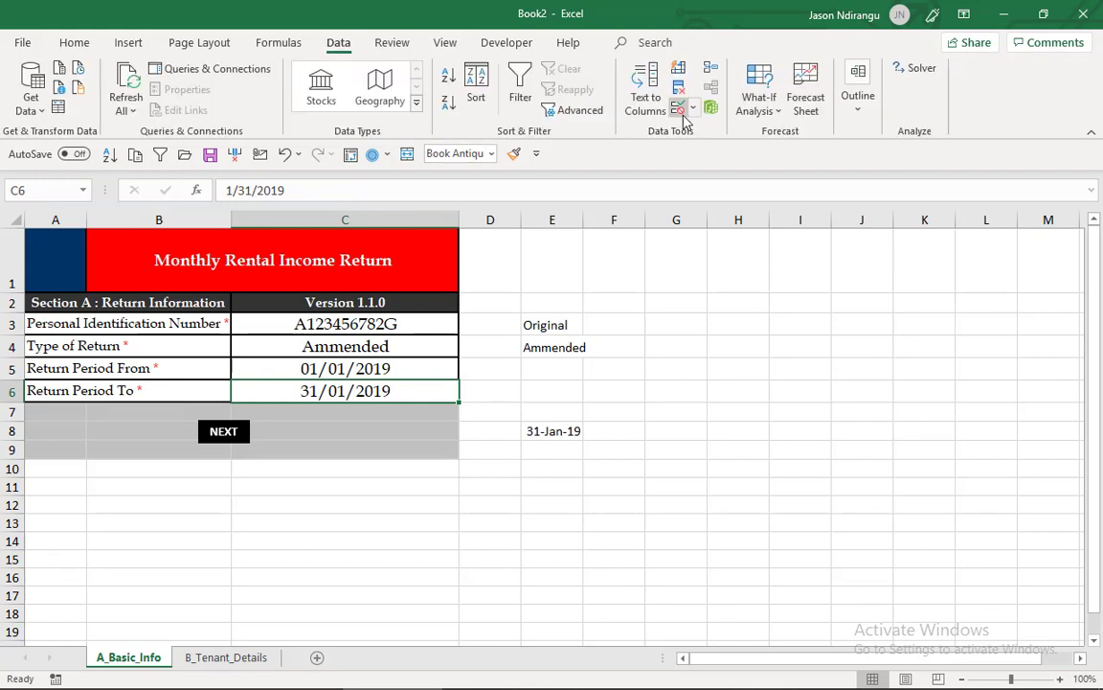
pyautogui.click(679, 108)
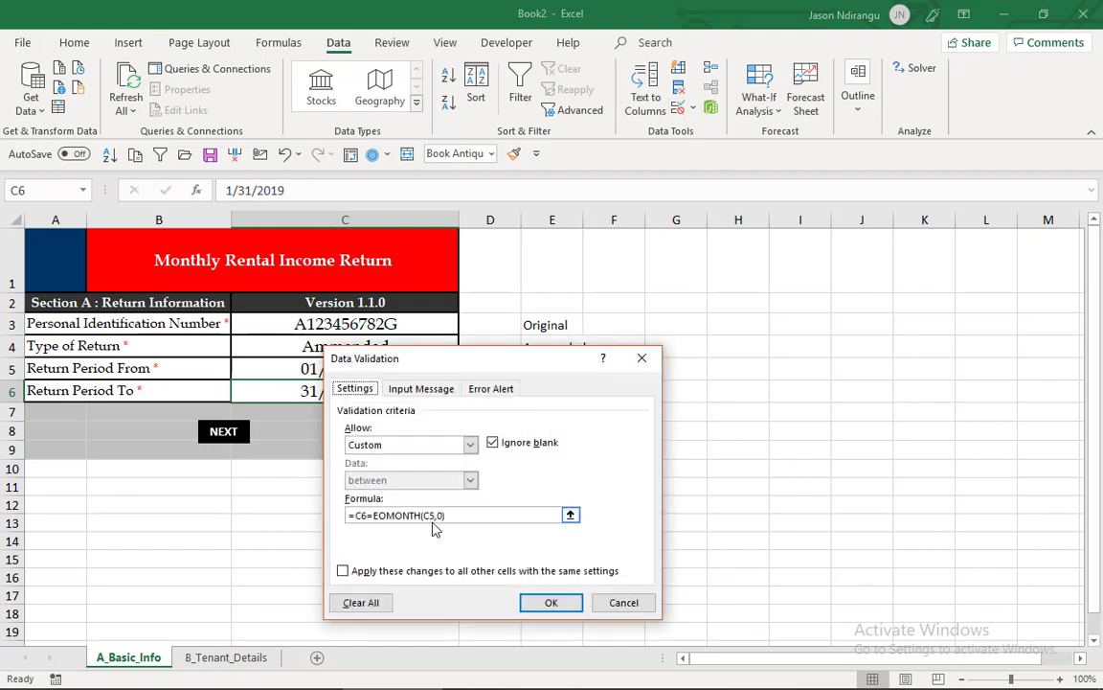
pyautogui.click(642, 358)
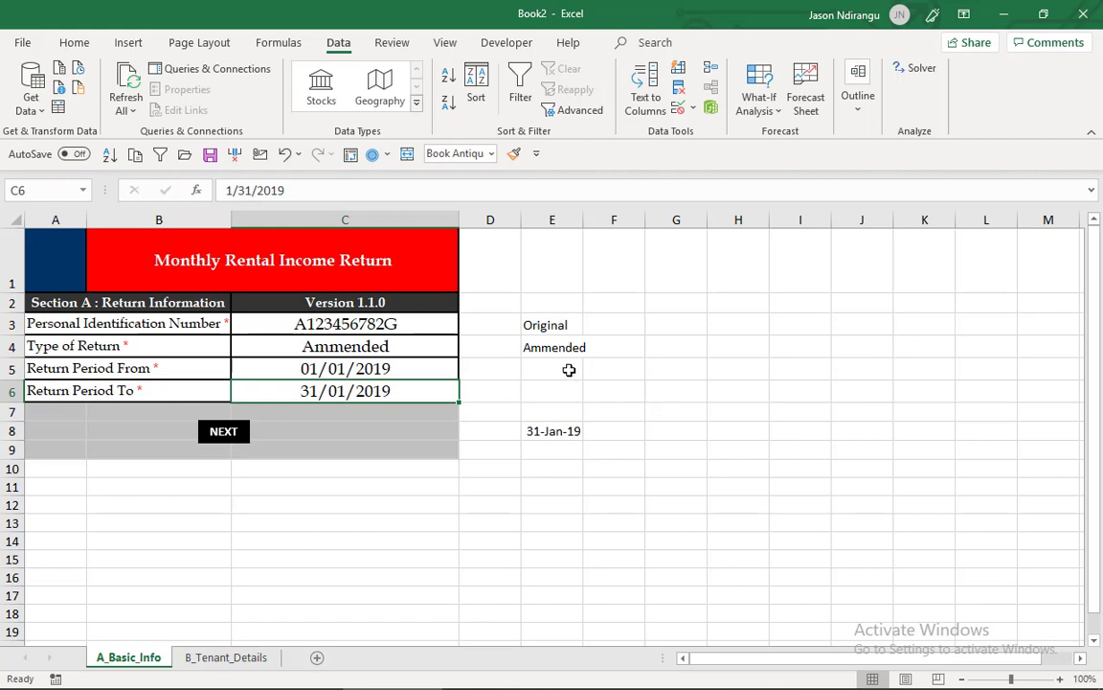
# - Define the name ReturnPeriodFrom for cell C5, reusing the label text from A5 without its spaces
pyautogui.click(431, 372)
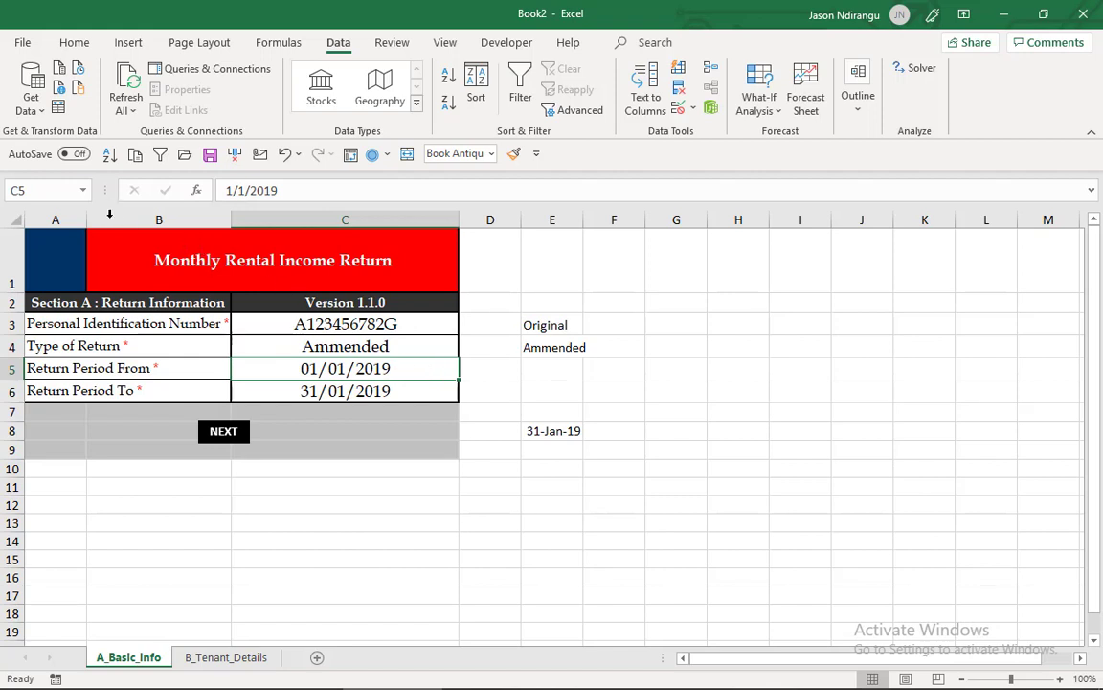
pyautogui.click(48, 187)
pyautogui.press('BackSpace')
pyautogui.click(172, 368)
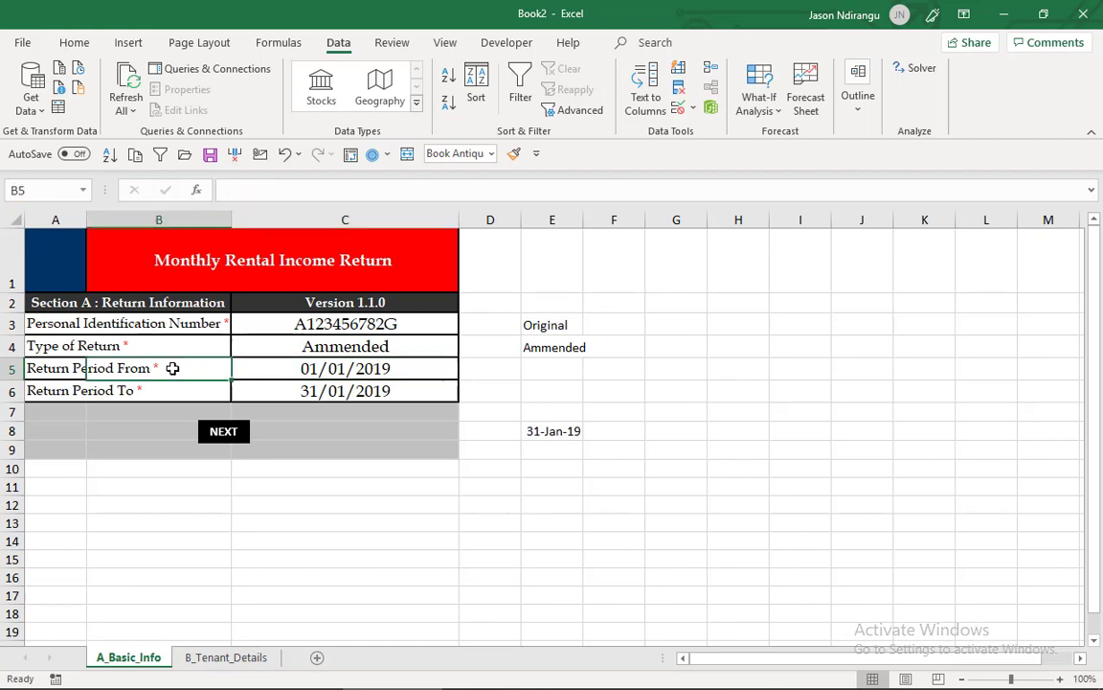
pyautogui.click(62, 368)
pyautogui.moveTo(227, 190); pyautogui.dragTo(333, 190)
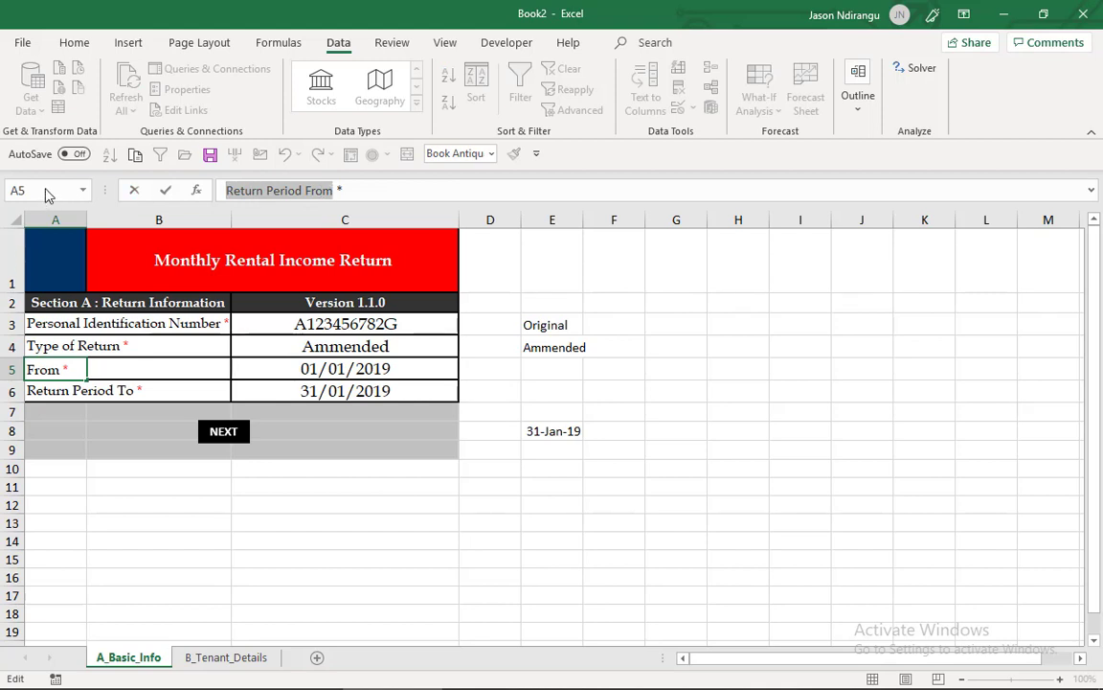
pyautogui.click(304, 368)
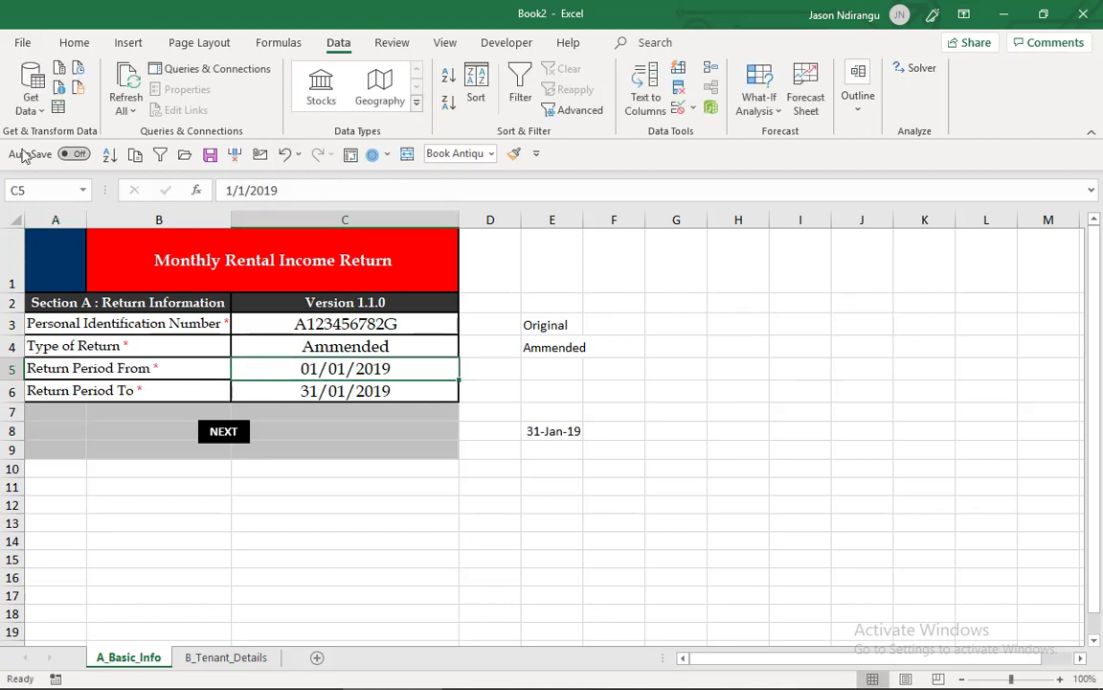
pyautogui.click(42, 191)
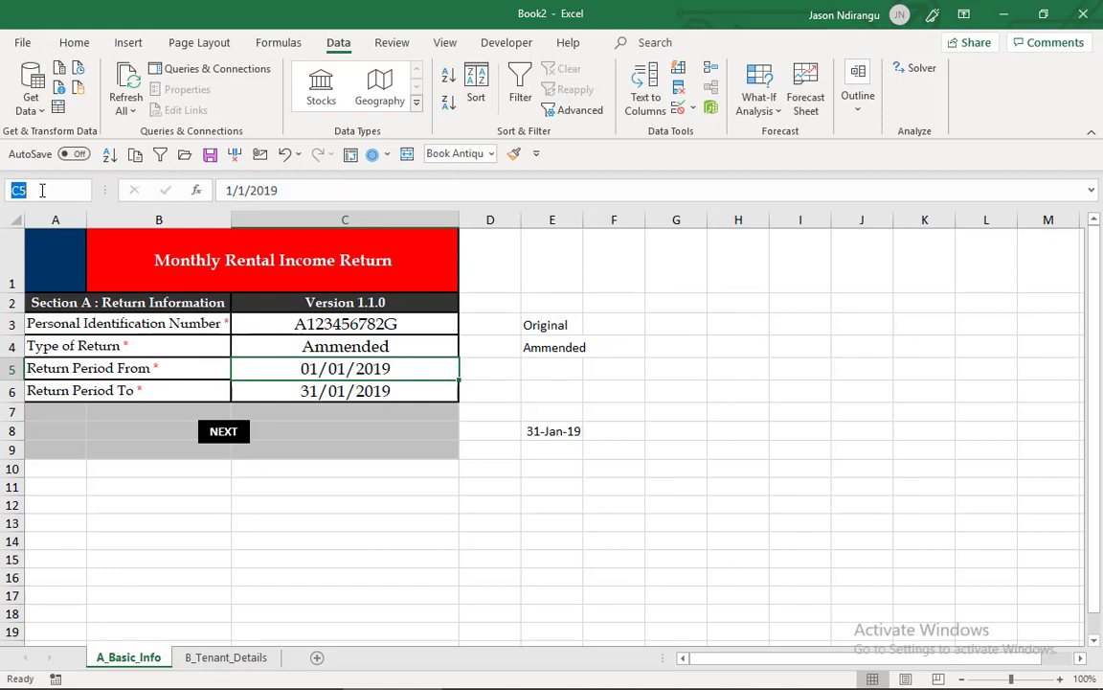
pyautogui.hotkey('ctrl', 'v')
pyautogui.click(44, 191)
pyautogui.press('BackSpace')
pyautogui.click(14, 190)
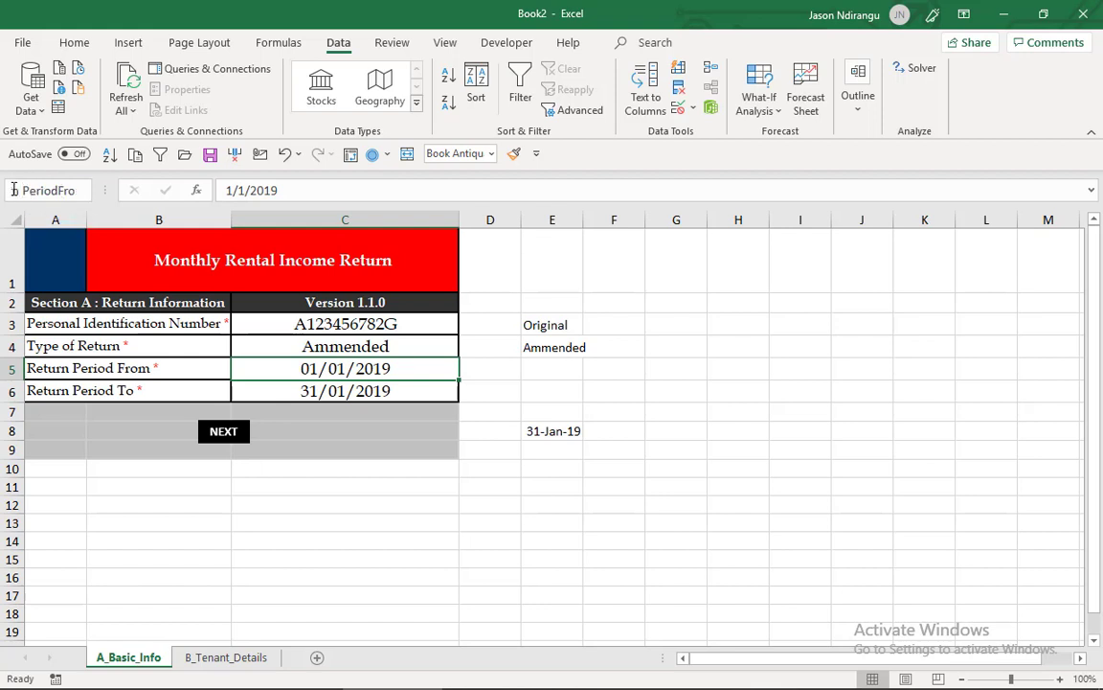
pyautogui.press('BackSpace')
pyautogui.press('Return')
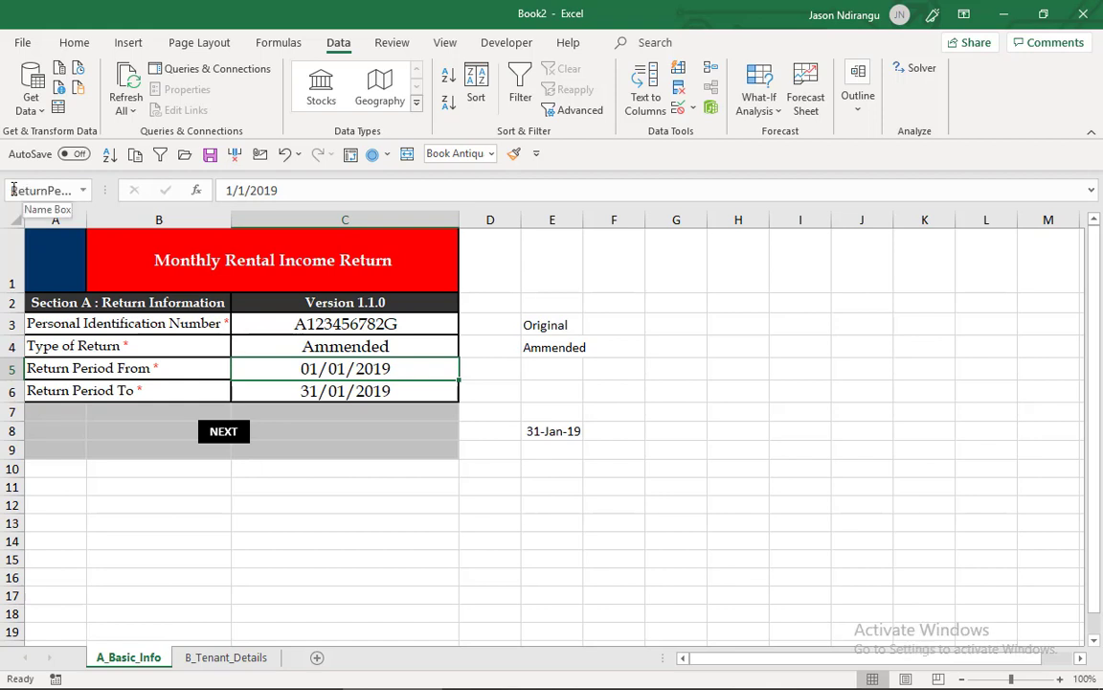
# - Compare cells C5 and C6 and check which cell references the Return Period To validation formula uses
pyautogui.click(344, 390)
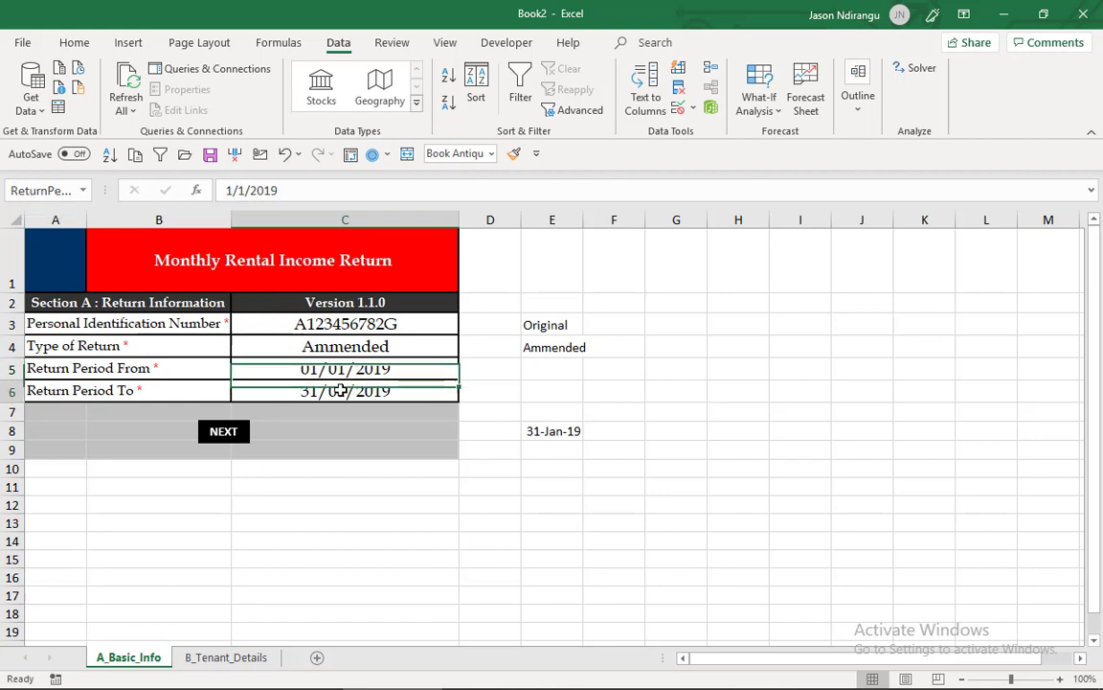
pyautogui.click(340, 368)
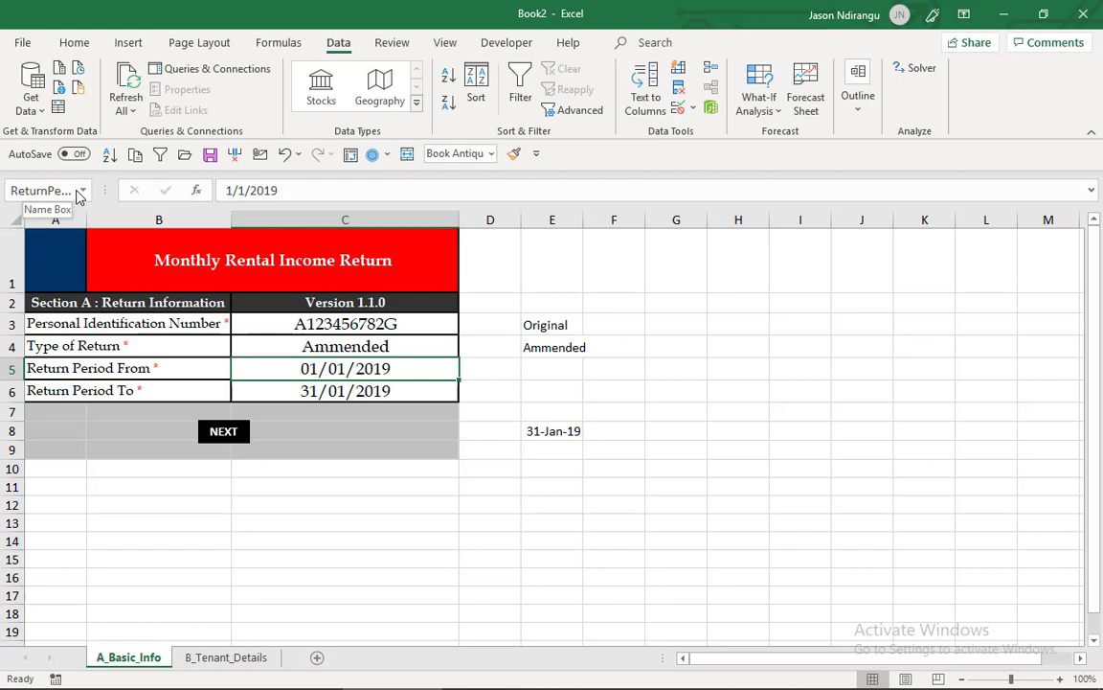
pyautogui.click(307, 391)
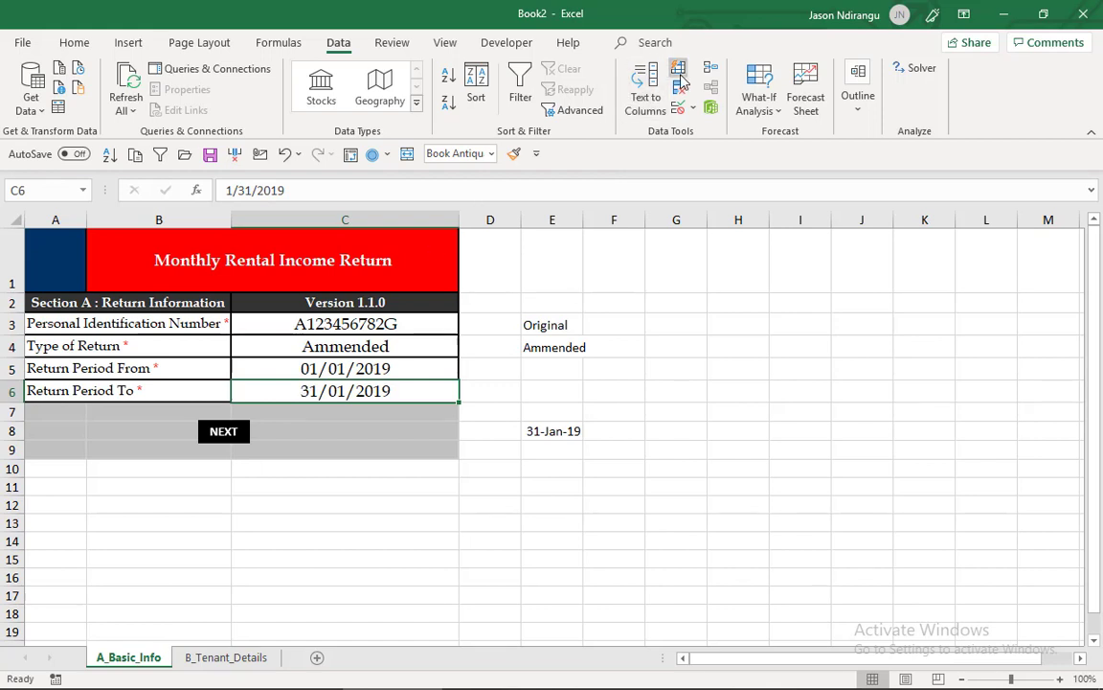
pyautogui.click(681, 109)
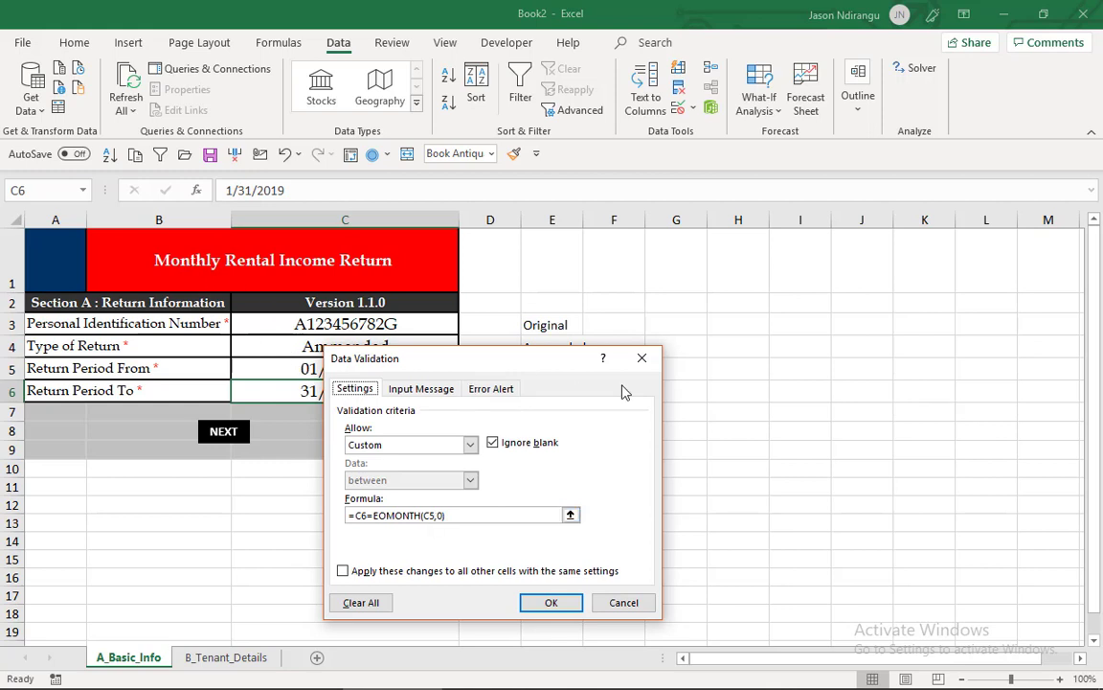
pyautogui.click(642, 357)
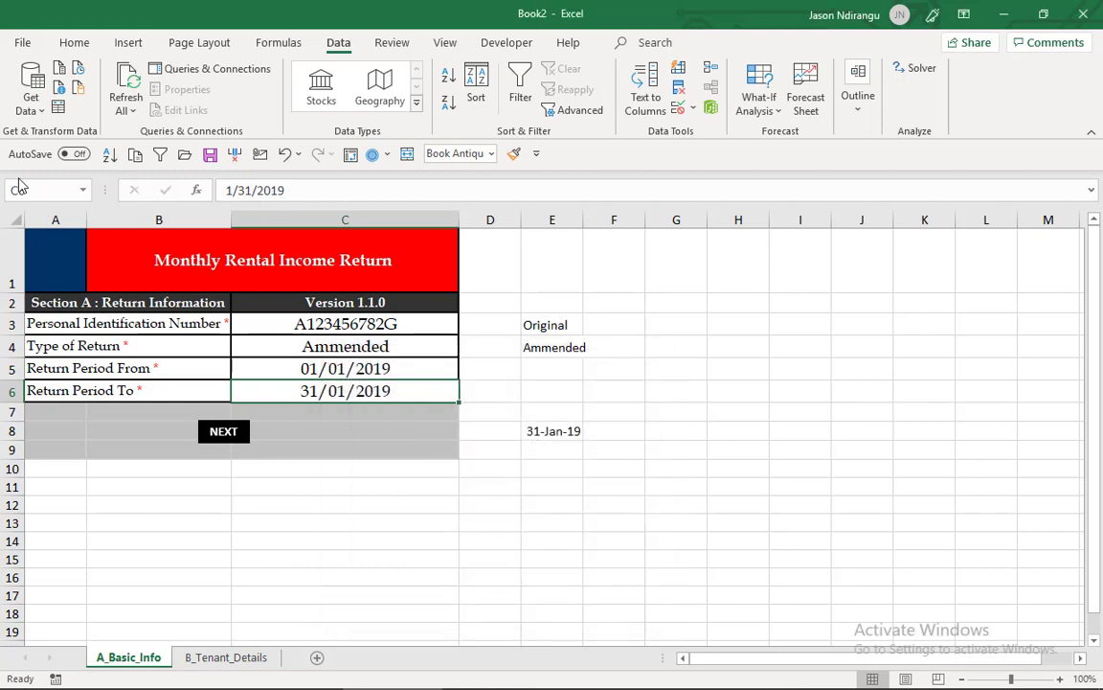
# - Select cell C5 through its defined name and change its custom data validation formula to =ReturnPeriodFrom>1
pyautogui.click(84, 191)
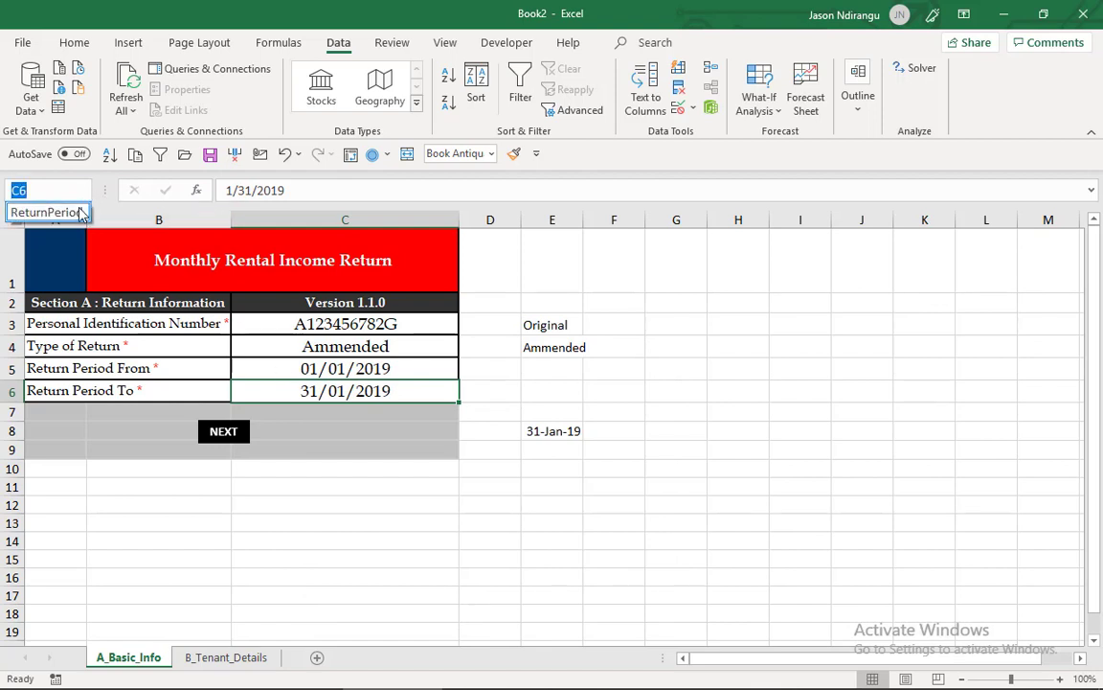
pyautogui.click(81, 212)
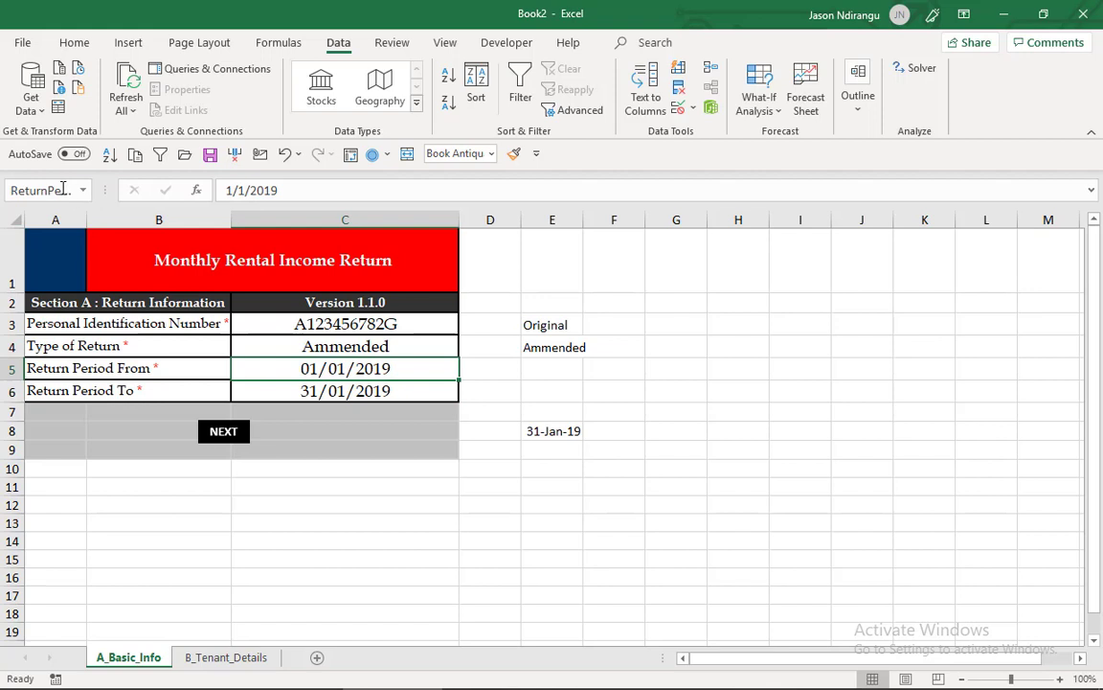
pyautogui.click(63, 189)
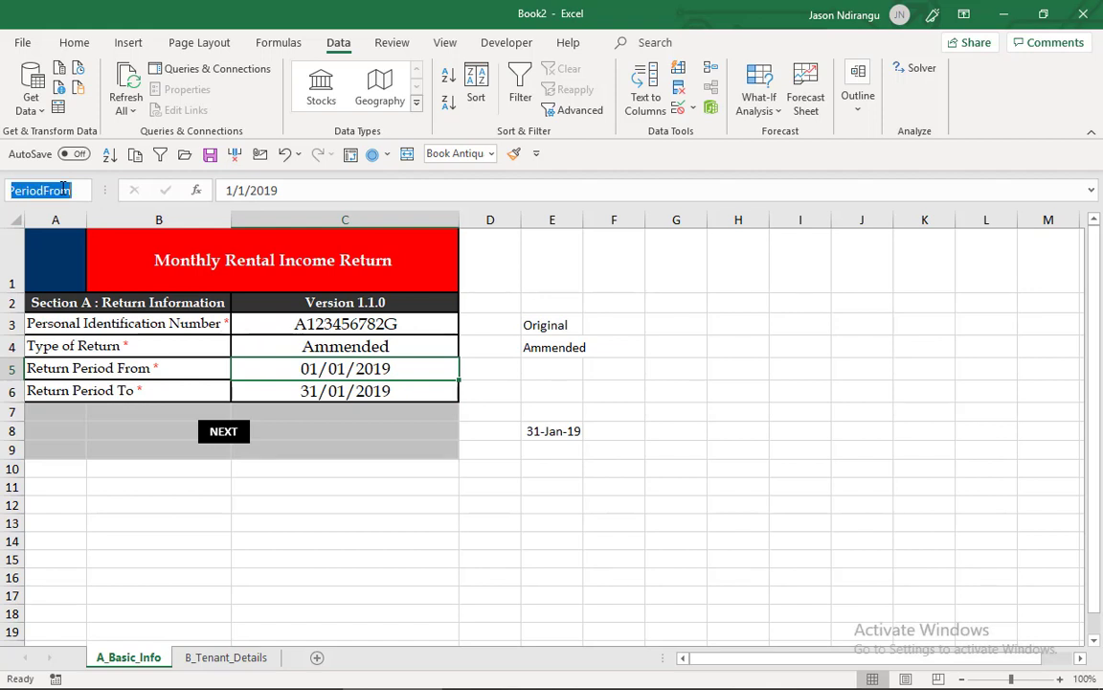
pyautogui.click(677, 107)
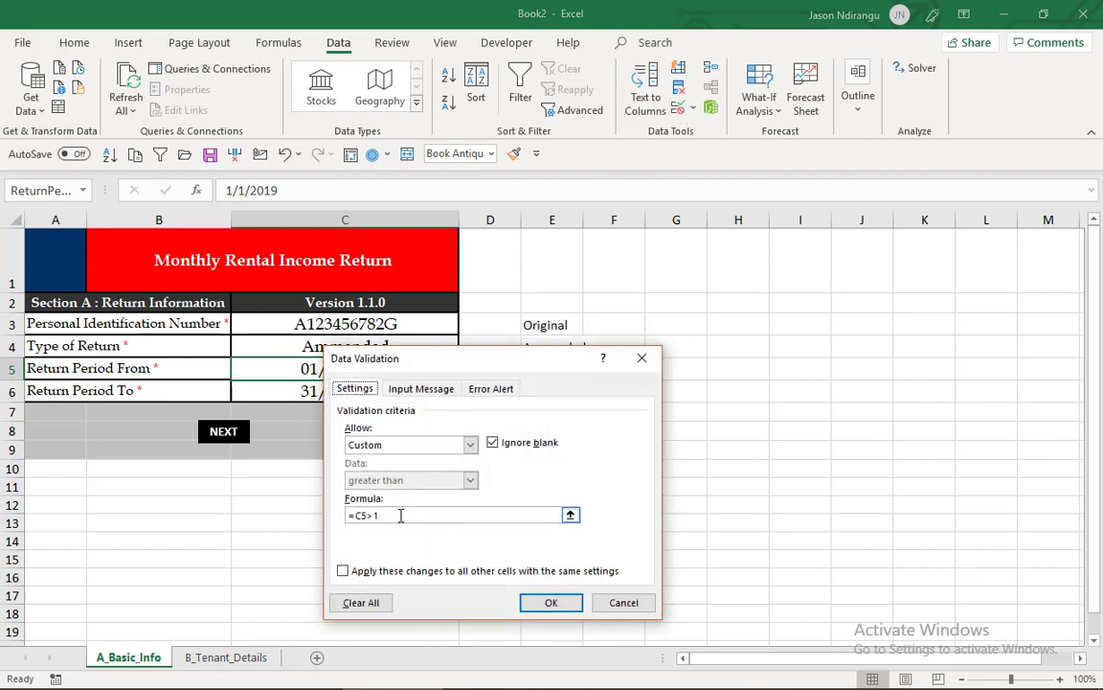
pyautogui.click(367, 516)
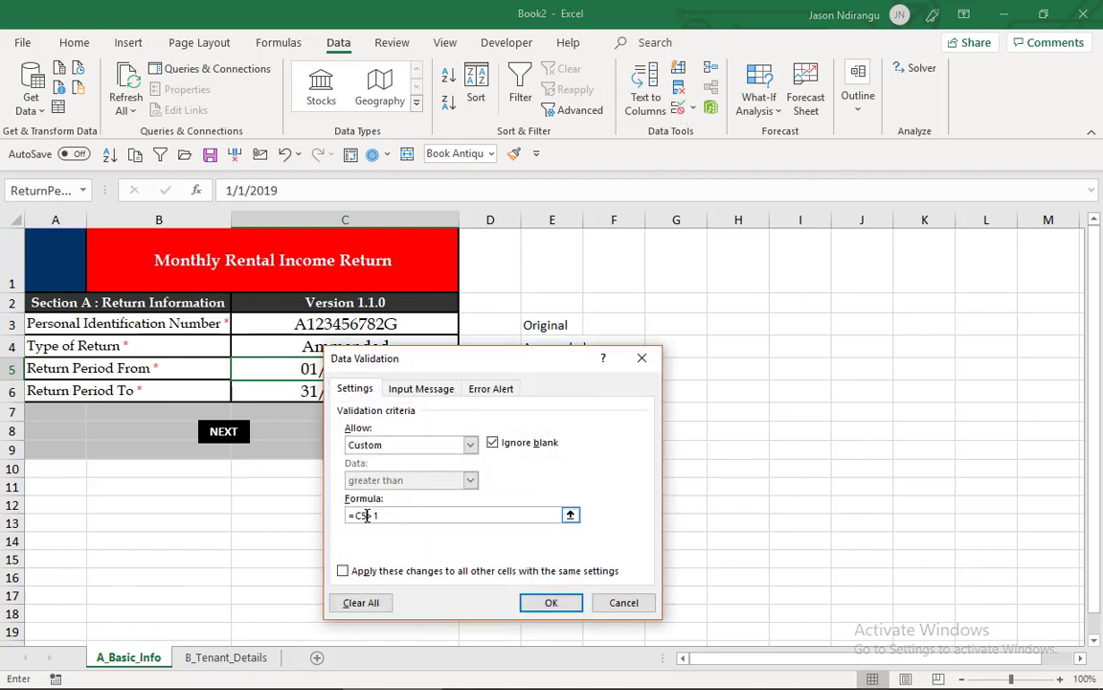
pyautogui.press('BackSpace')
pyautogui.press('BackSpace')
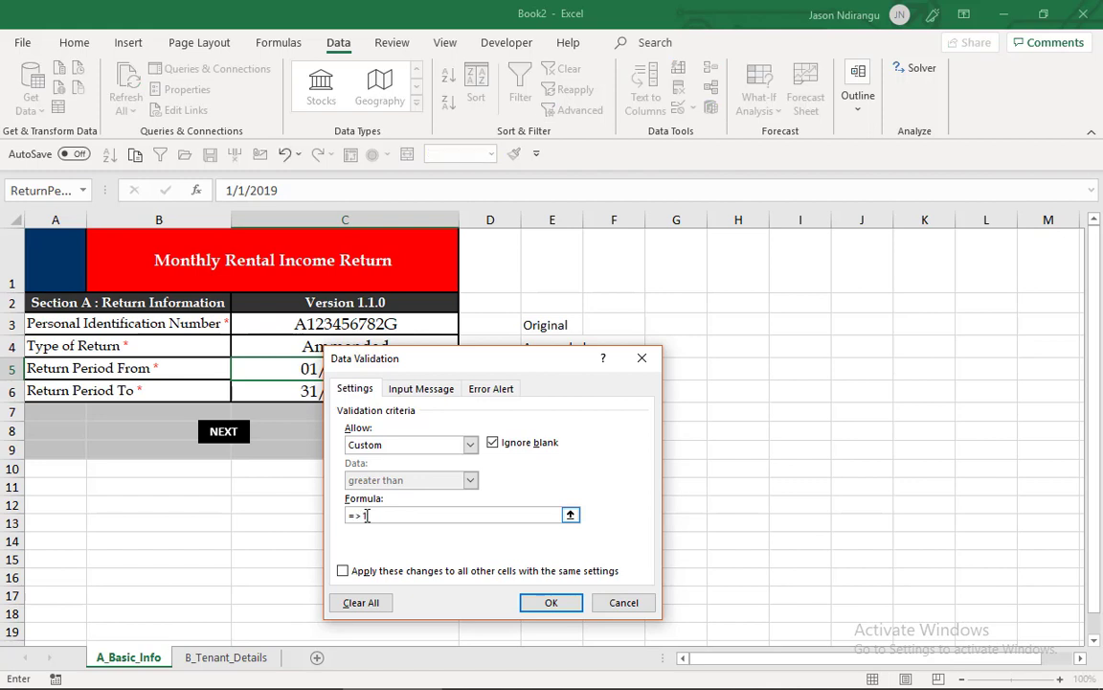
pyautogui.write('ReturnPeriodFrom')
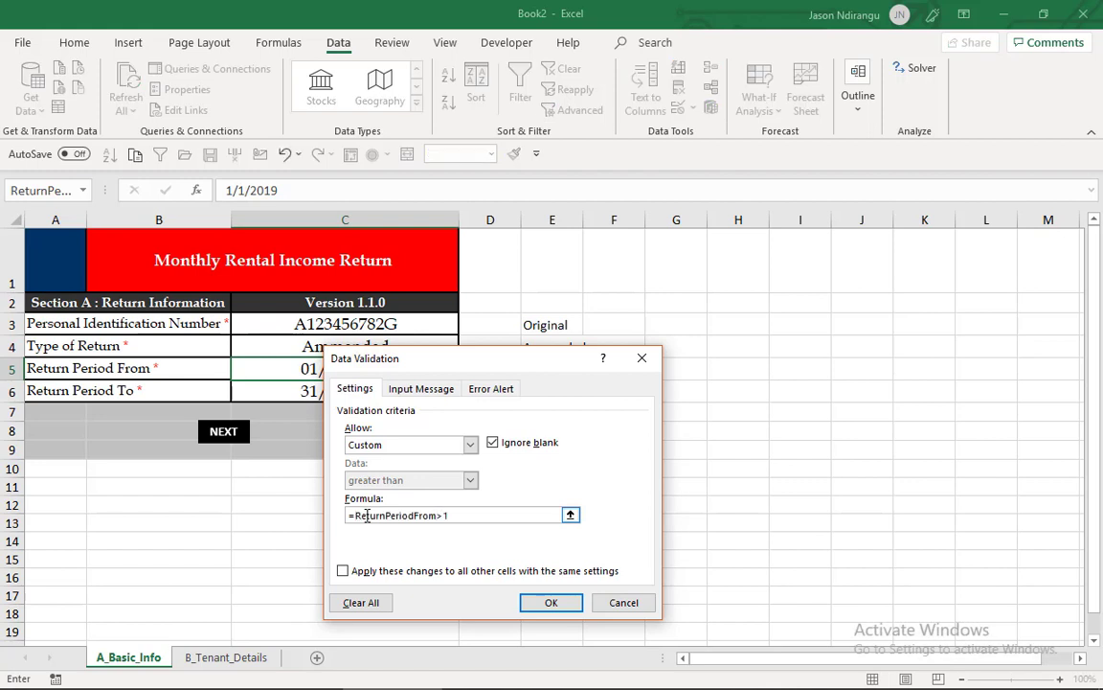
pyautogui.press('Return')
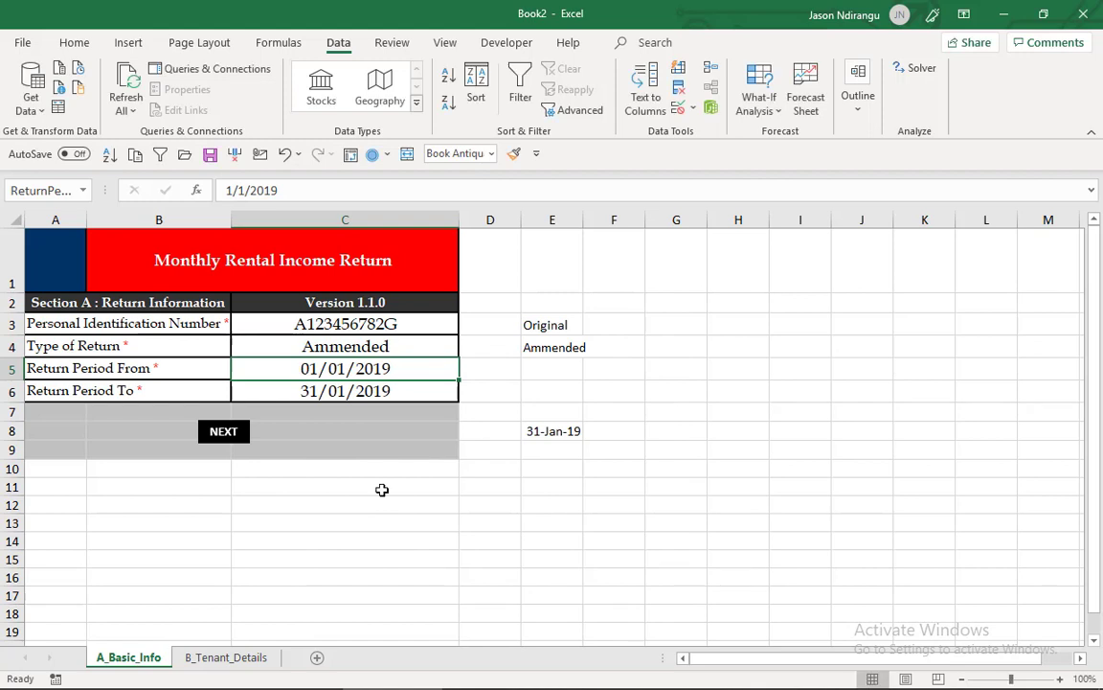
pyautogui.click(396, 394)
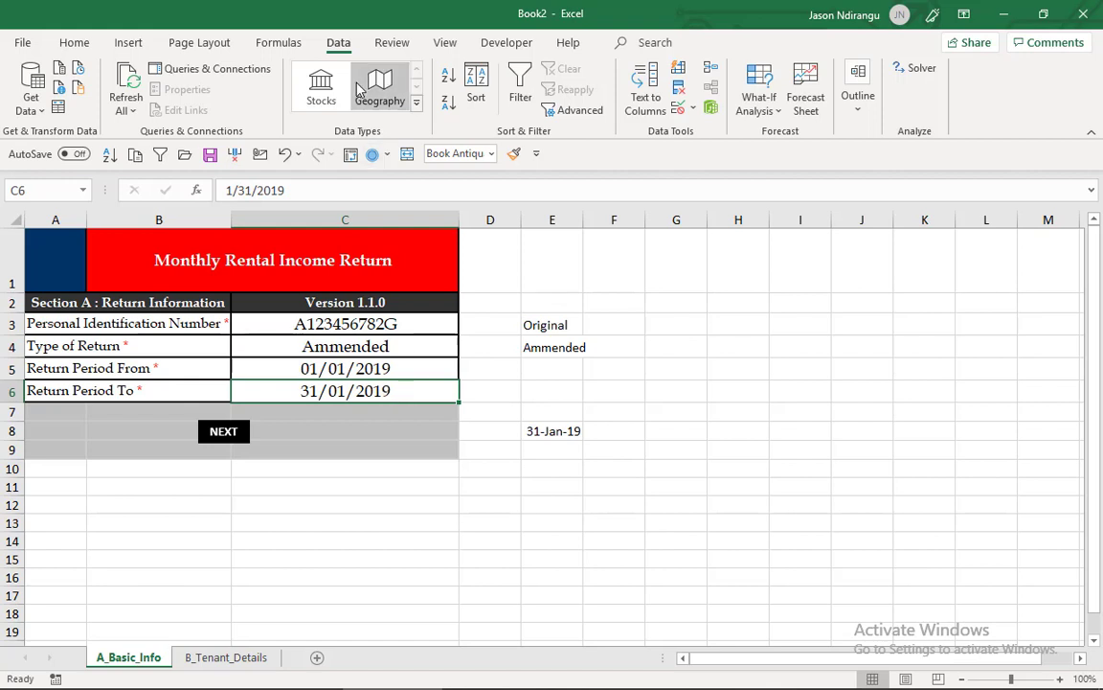
pyautogui.click(264, 250)
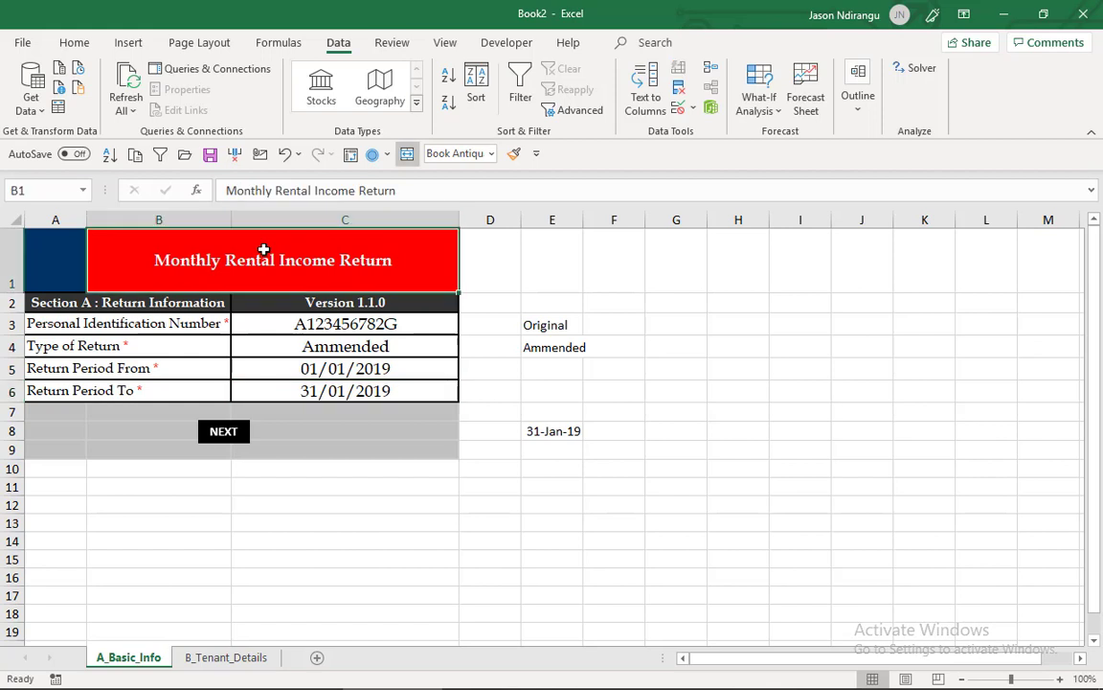
pyautogui.click(70, 268)
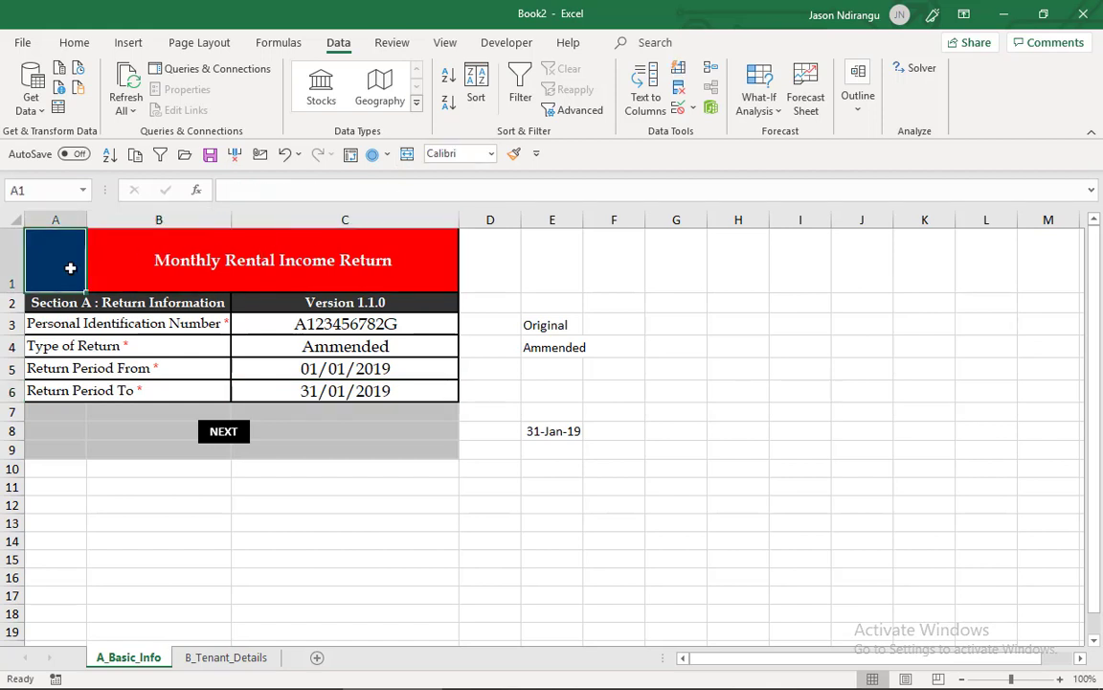
pyautogui.click(5, 251)
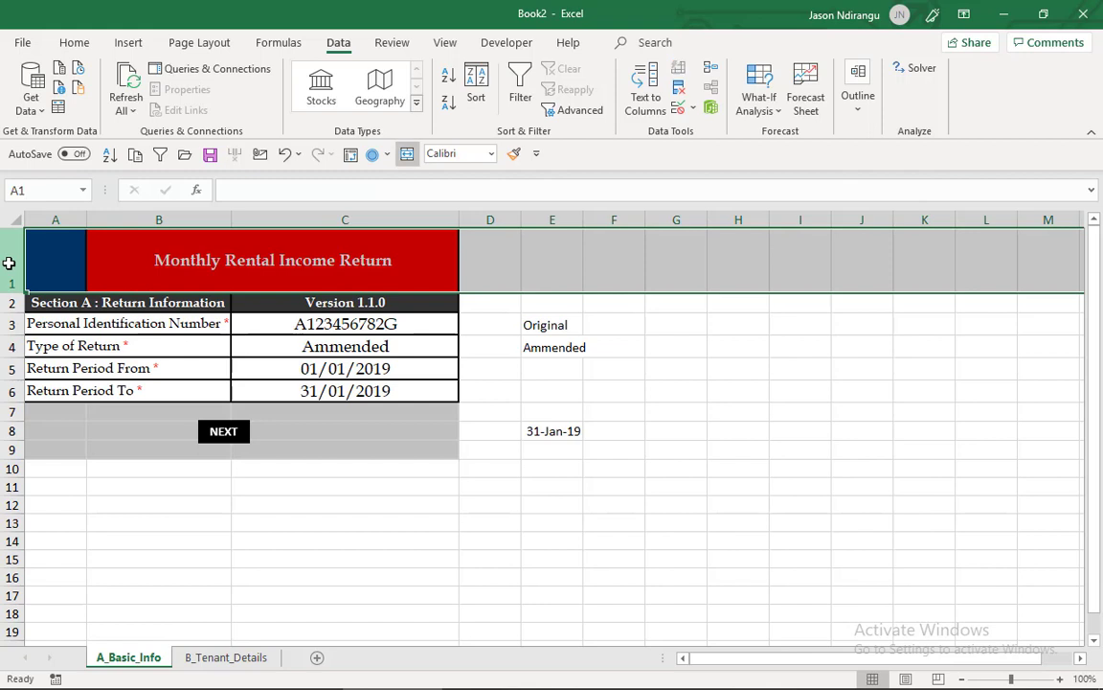
# - Unlock the input cells C3:C6 in their cell protection settings so they stay editable on a protected sheet
pyautogui.click(309, 324)
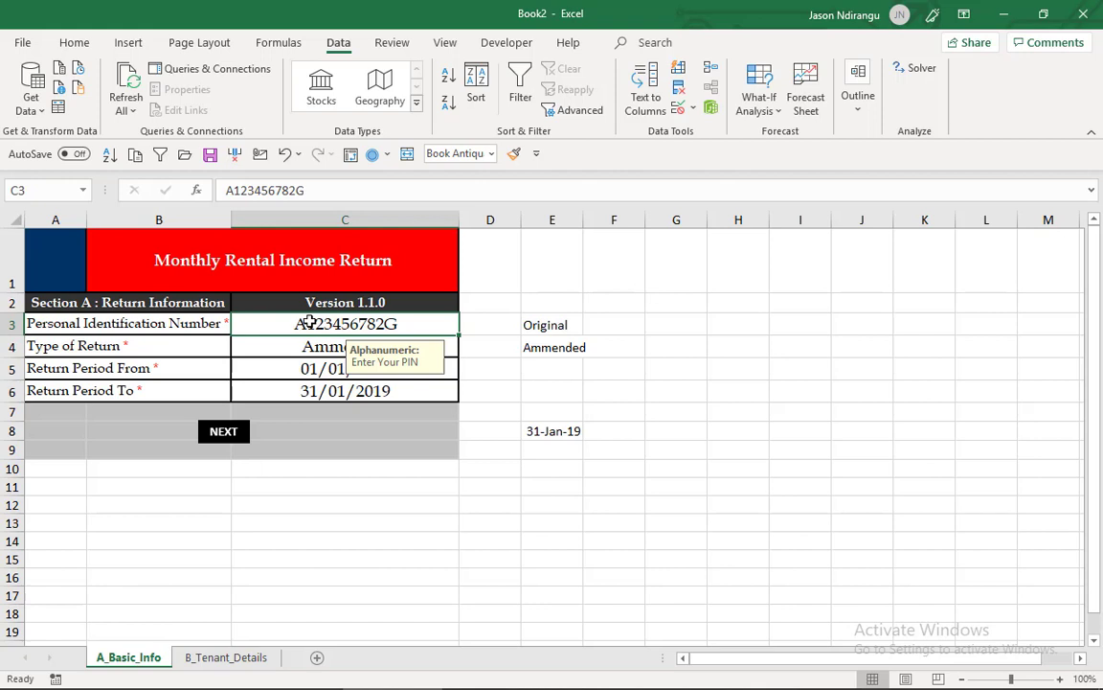
pyautogui.moveTo(310, 324); pyautogui.dragTo(310, 383)
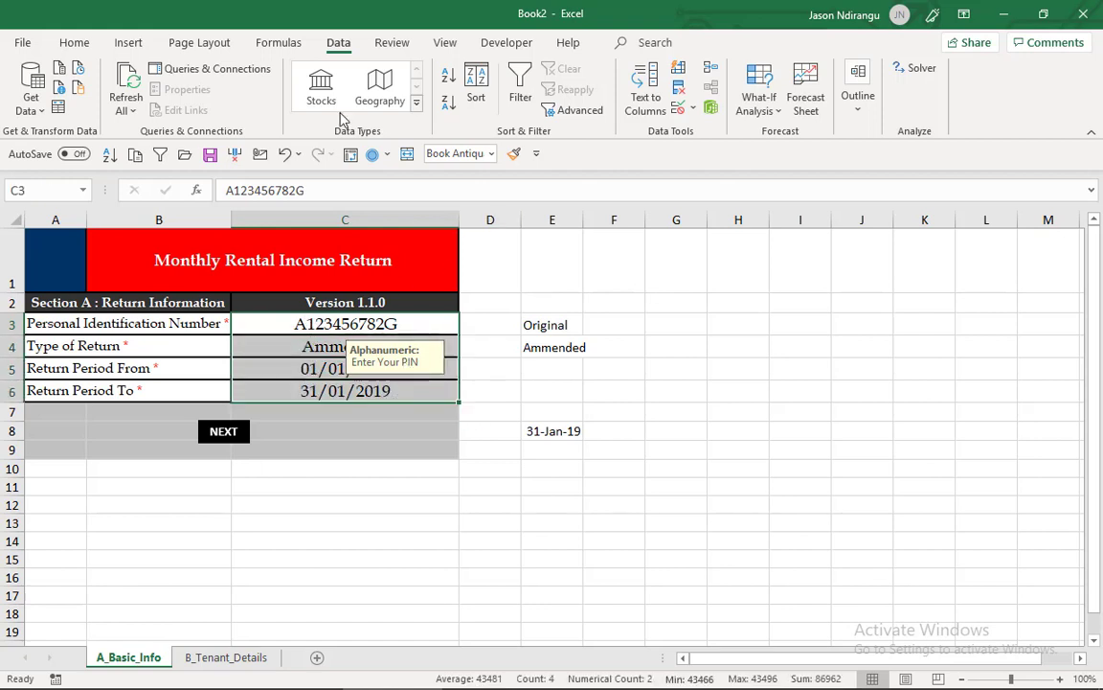
pyautogui.click(76, 44)
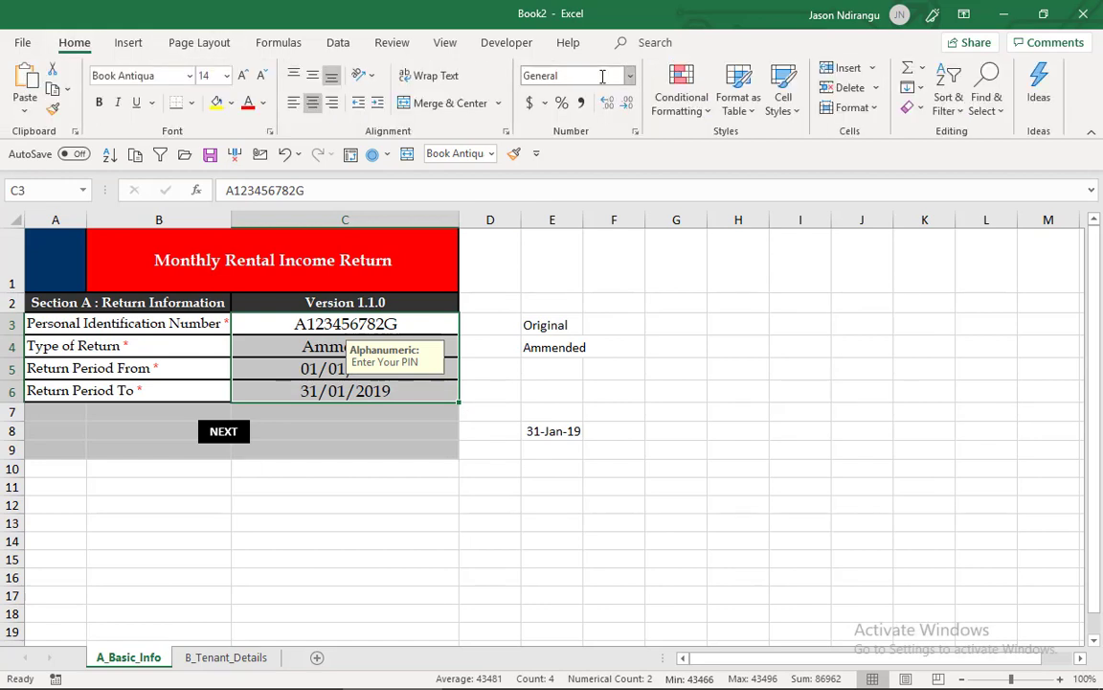
pyautogui.click(635, 131)
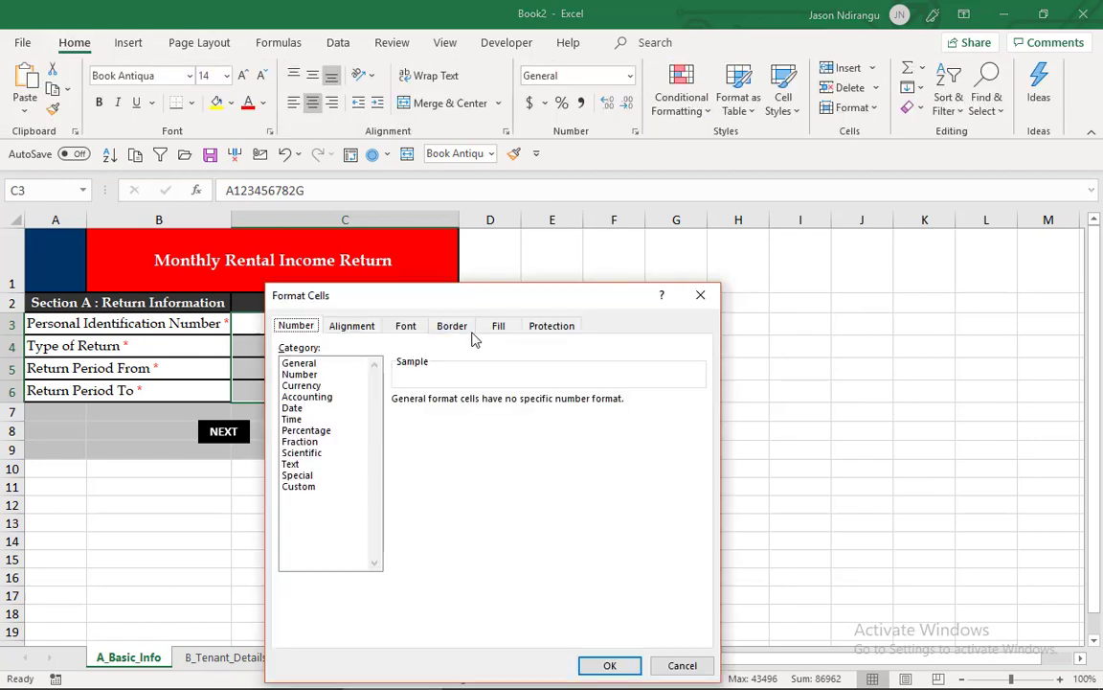
pyautogui.click(550, 327)
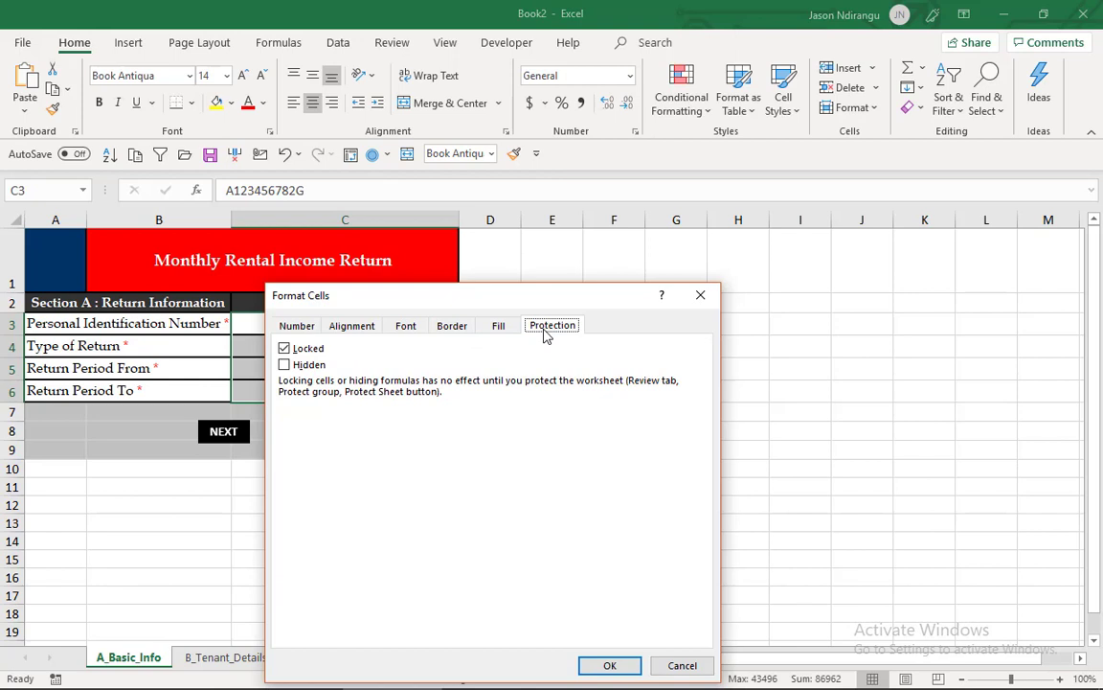
pyautogui.click(284, 348)
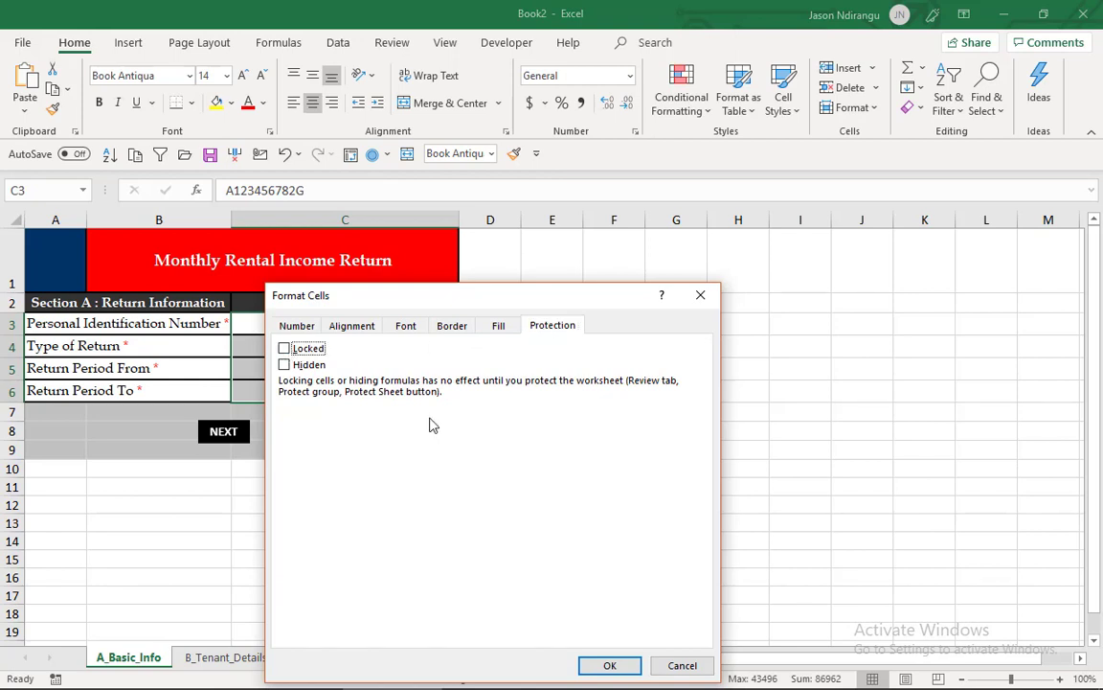
pyautogui.click(610, 665)
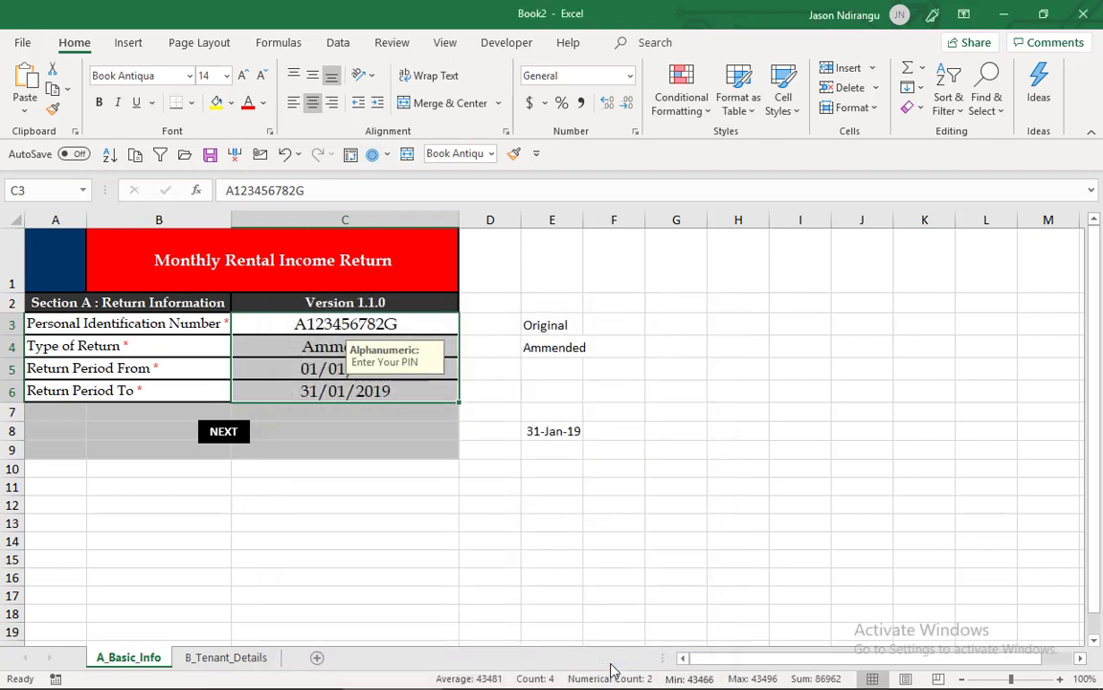
# - Protect the A_Basic_Info sheet with a password, entered and confirmed, allowing users to select both locked and unlocked cells
pyautogui.click(392, 43)
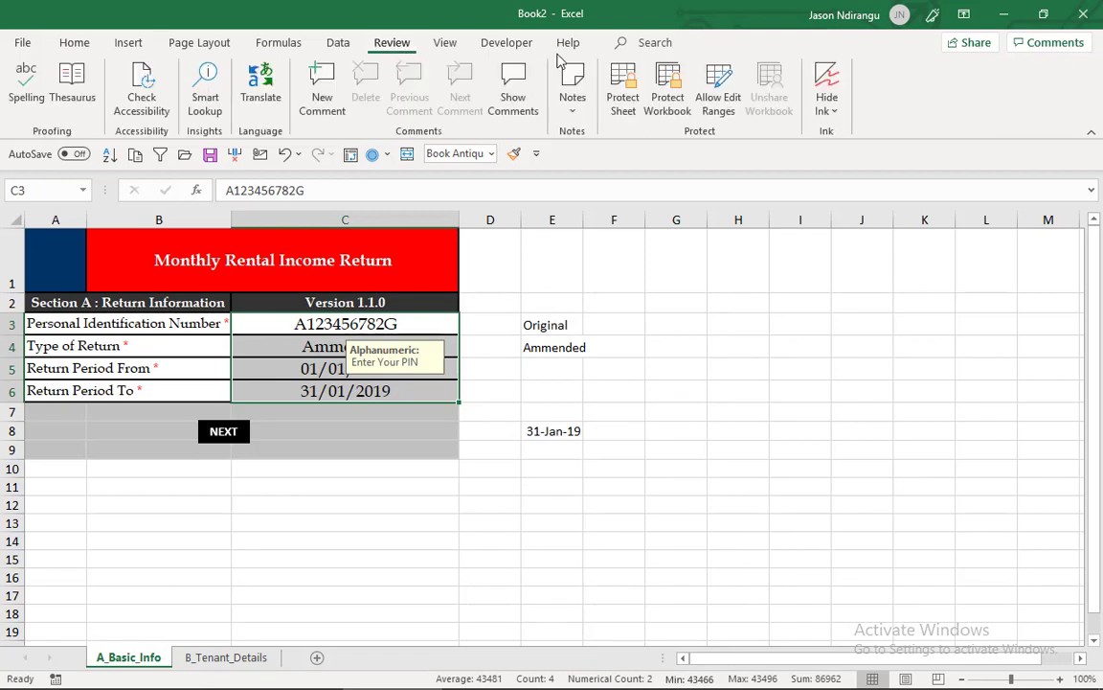
pyautogui.click(625, 88)
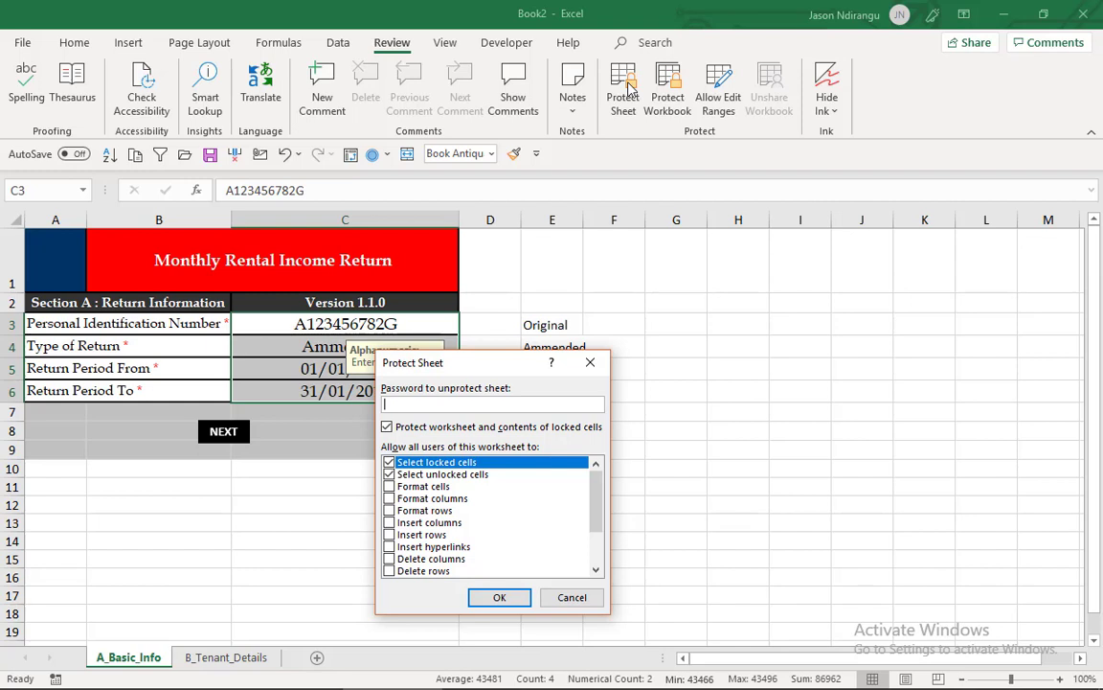
pyautogui.write('1234')
pyautogui.click(389, 474)
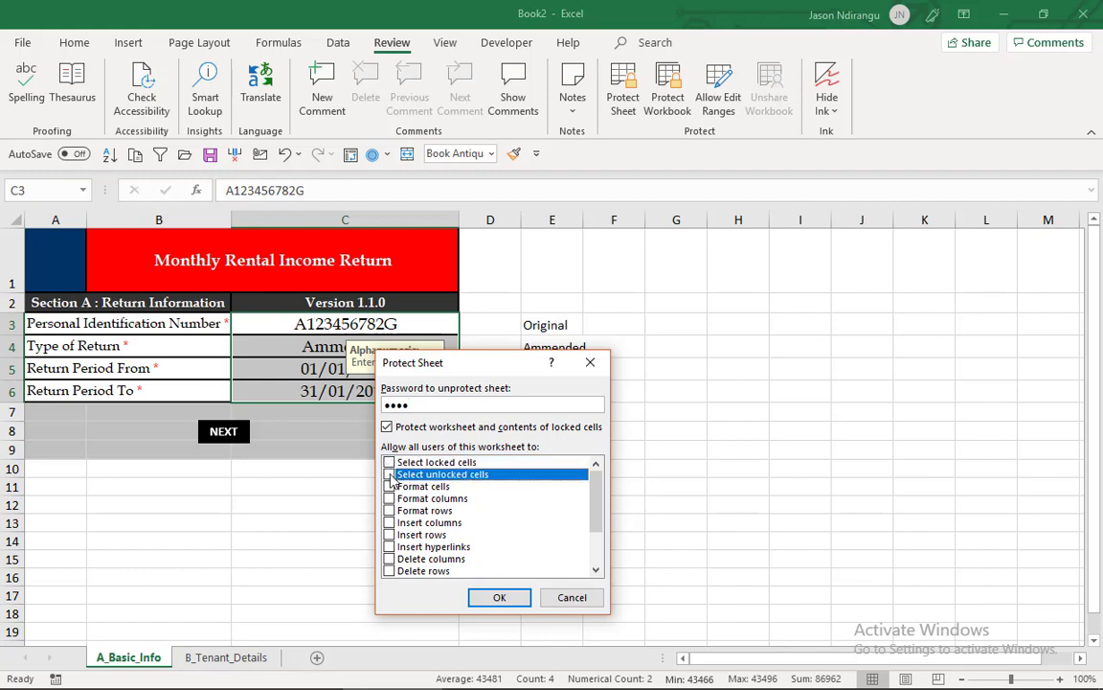
pyautogui.click(389, 462)
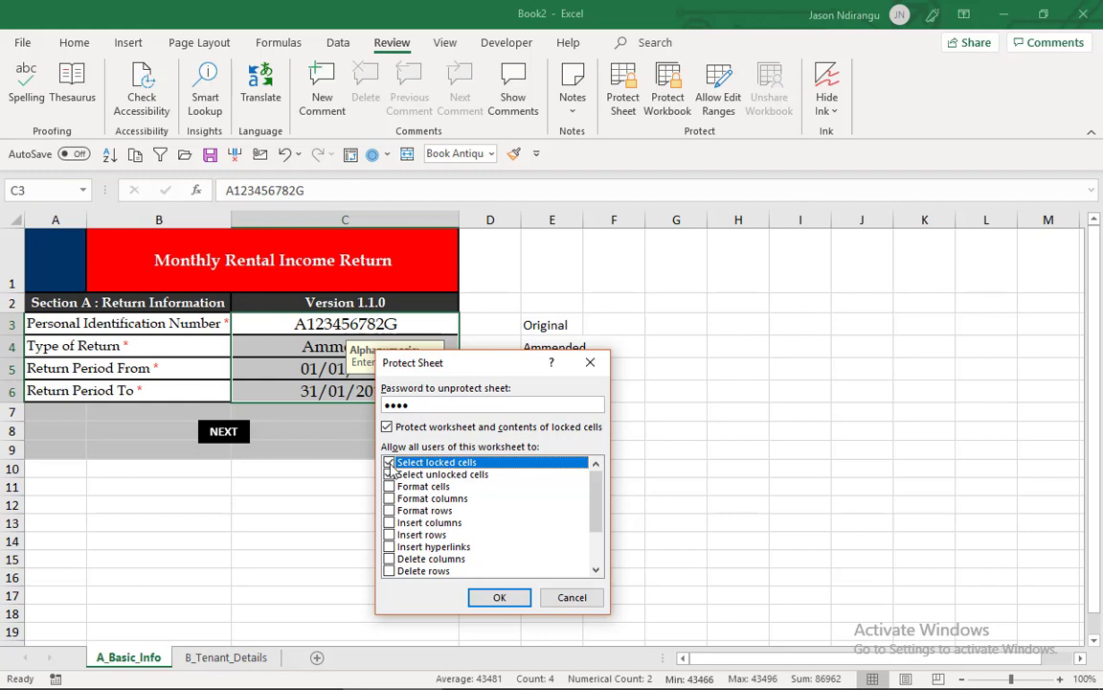
pyautogui.click(505, 598)
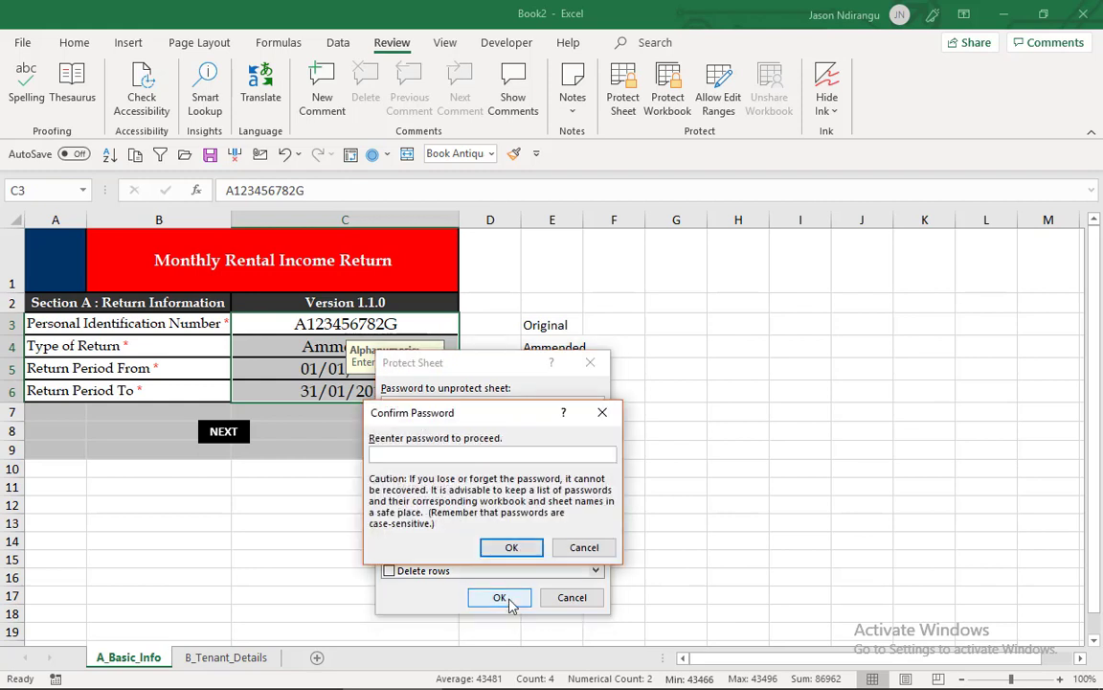
pyautogui.write('1234')
pyautogui.press('Return')
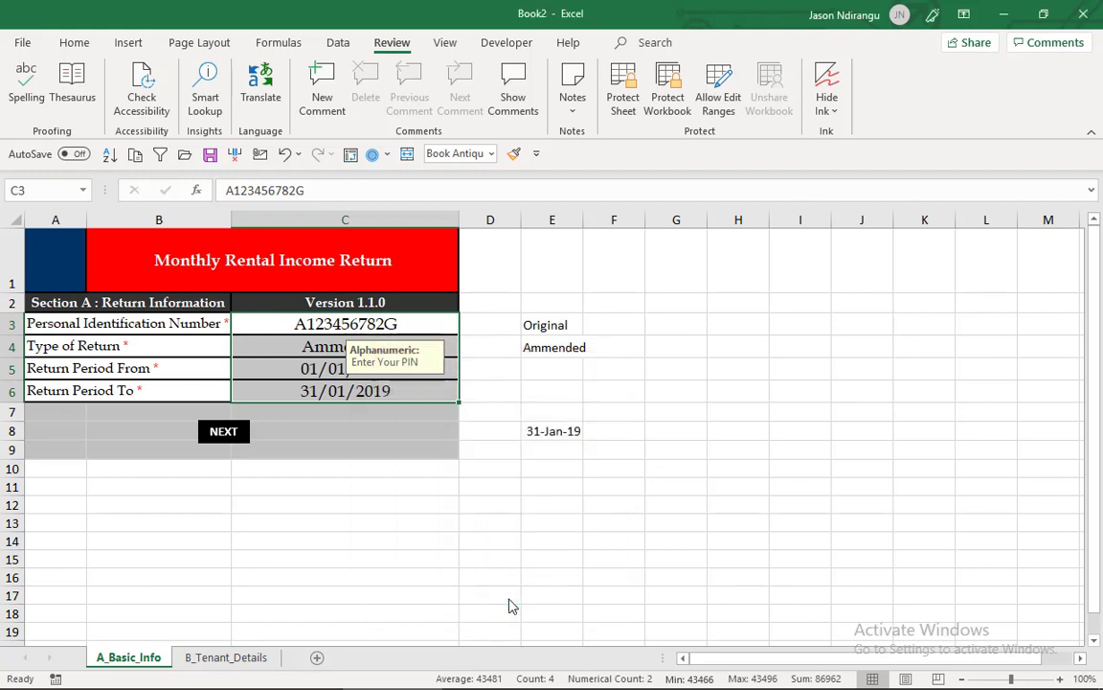
# - Test the sheet protection by trying to enter text in locked cell E12 and to edit unlocked cell C6, leaving C6's date in place
pyautogui.click(536, 500)
pyautogui.press('a')
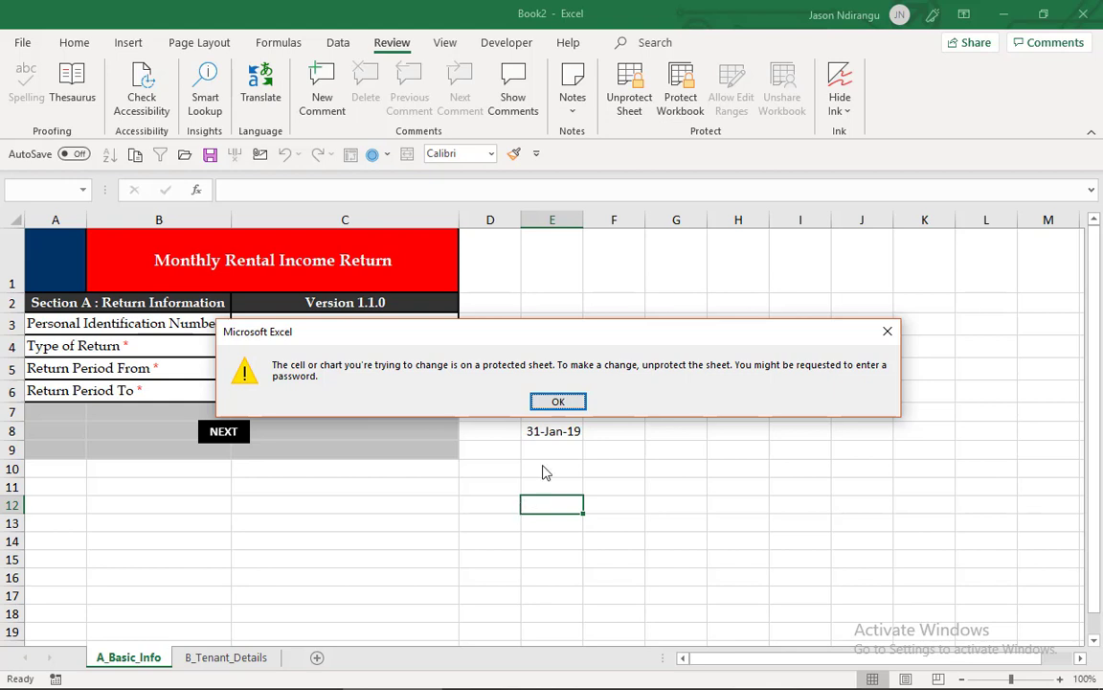
pyautogui.click(559, 403)
pyautogui.click(344, 394)
pyautogui.press('BackSpace')
pyautogui.press('Escape')
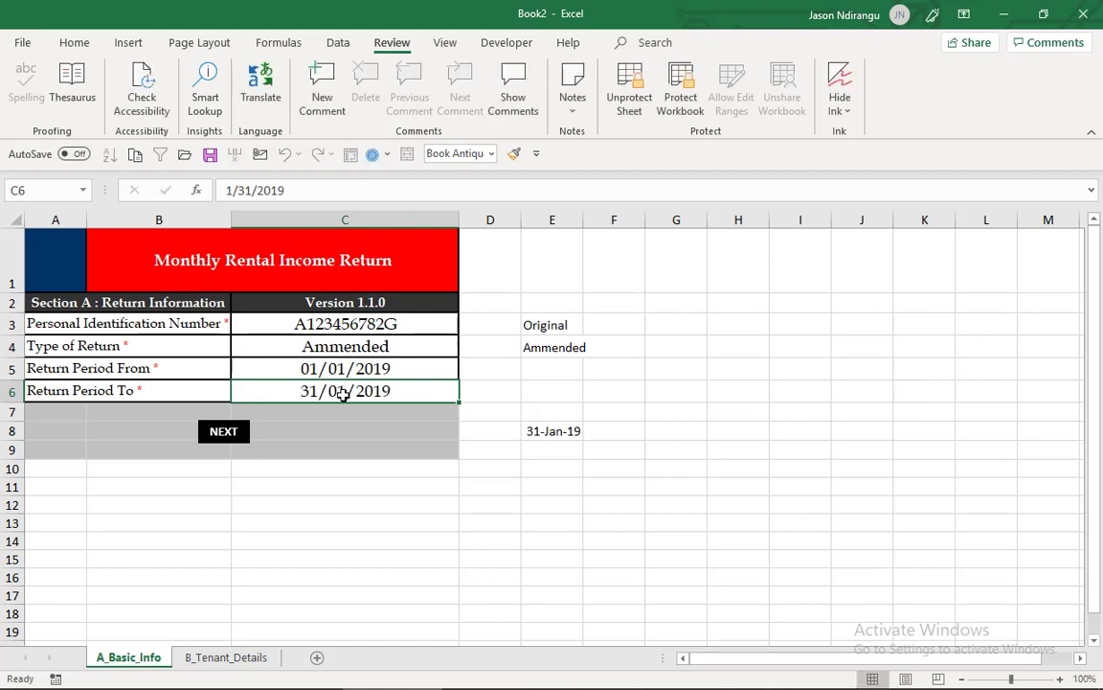
# - Try to edit the locked label cells B5 and B3, dismissing the protection alert each time
pyautogui.click(186, 364)
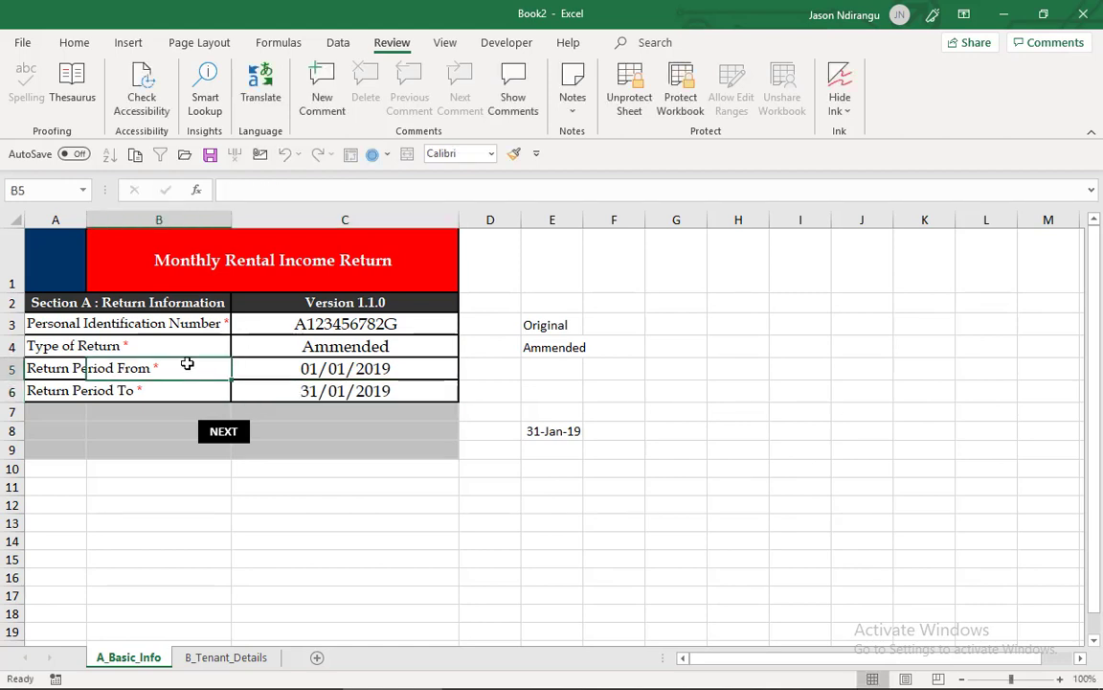
pyautogui.doubleClick(186, 364)
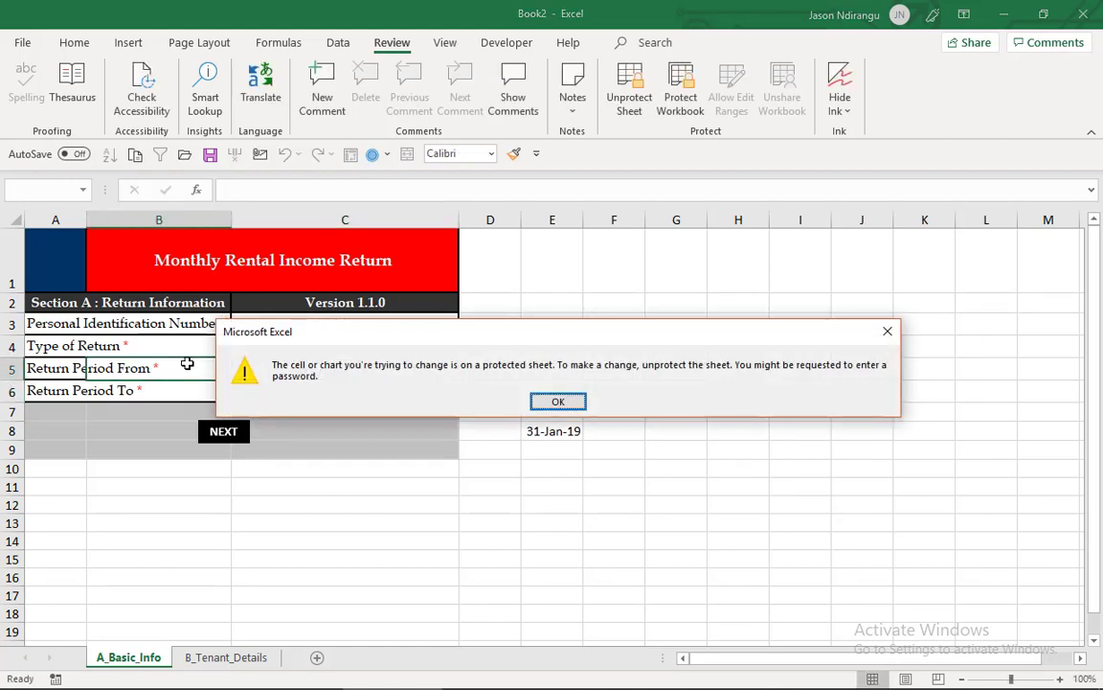
pyautogui.click(557, 402)
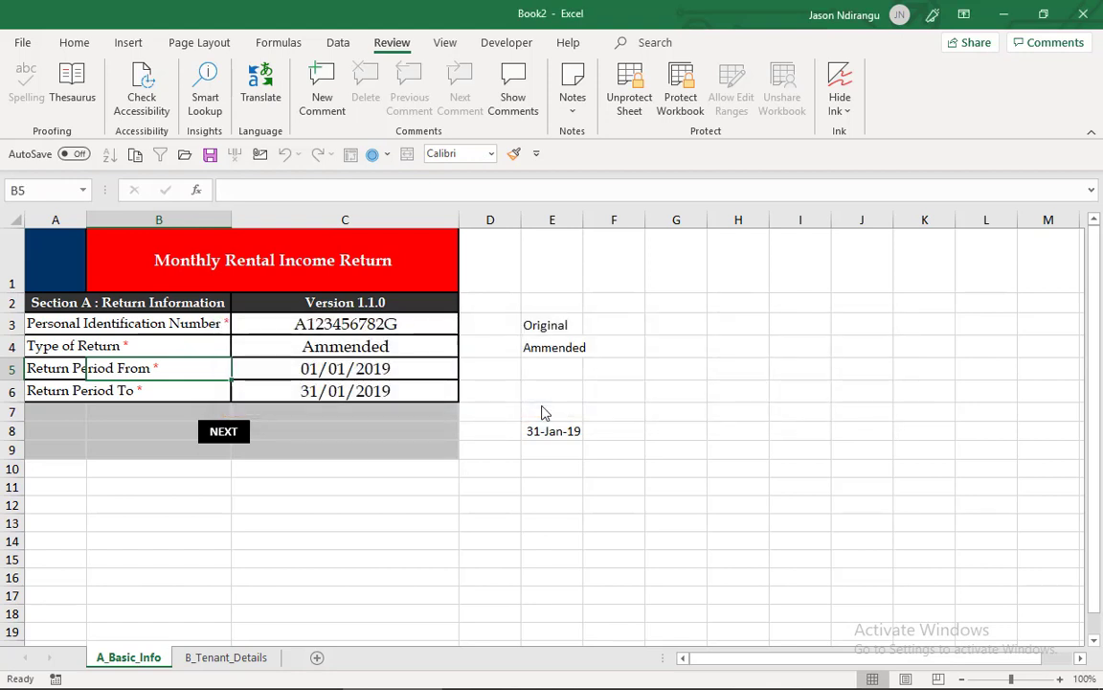
pyautogui.click(184, 324)
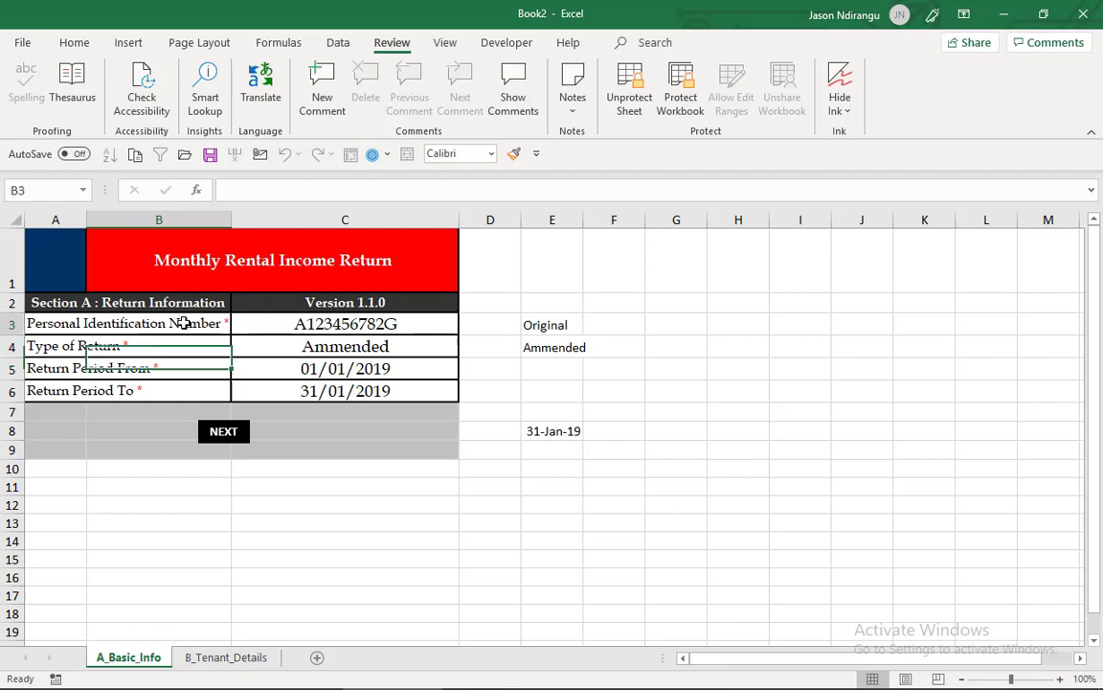
pyautogui.doubleClick(184, 323)
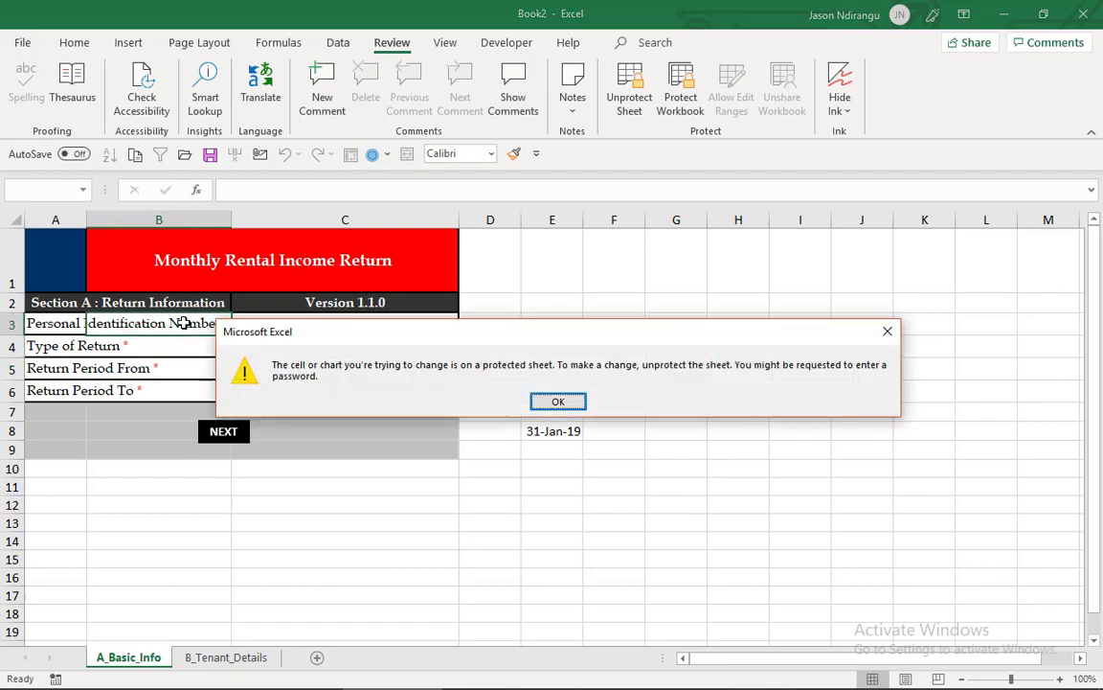
pyautogui.click(558, 402)
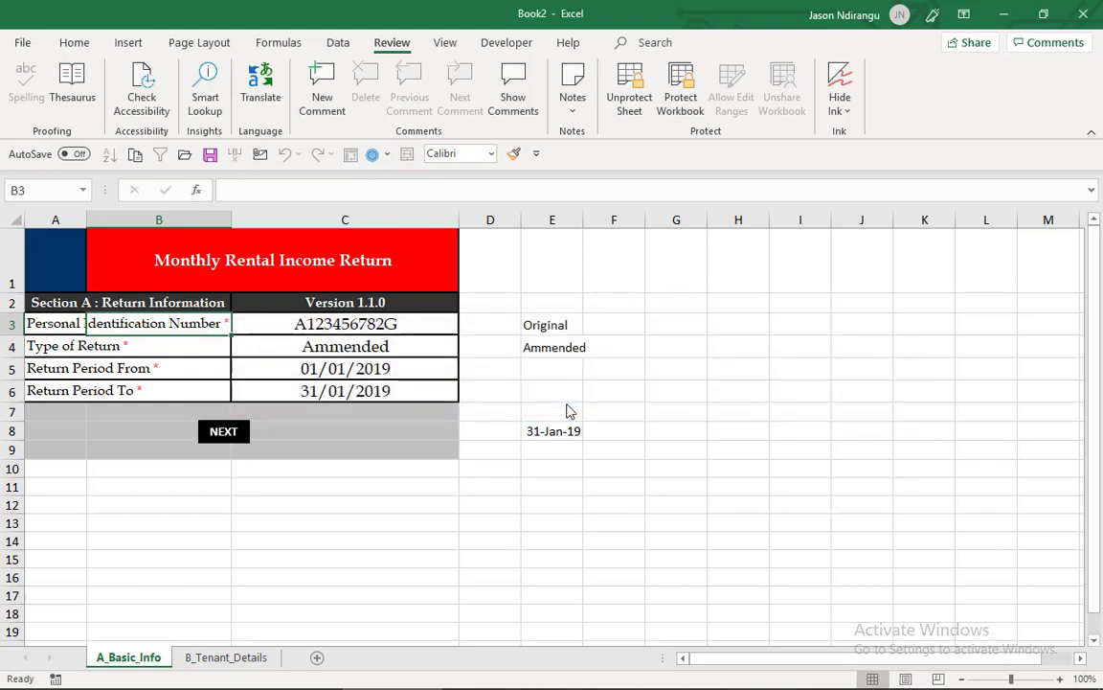